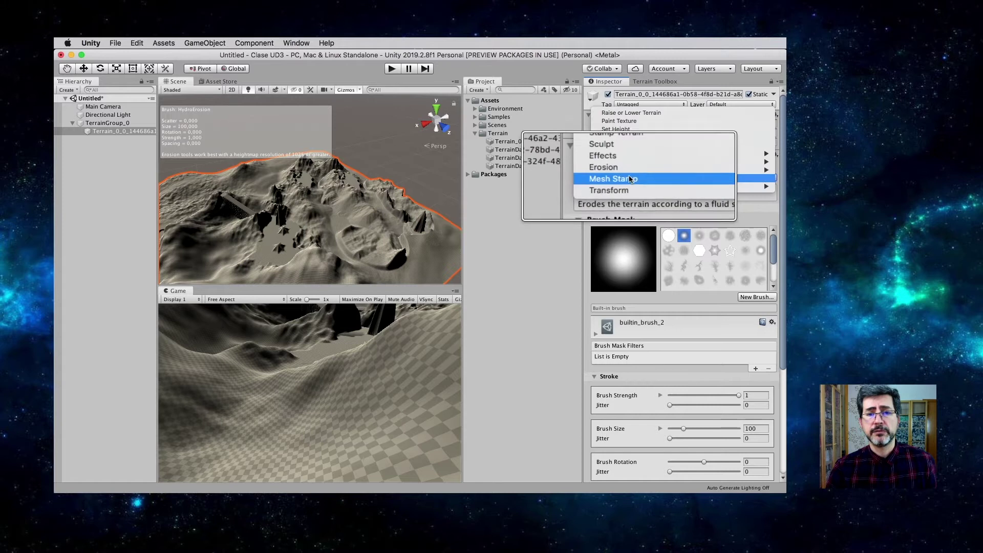
# Switch the terrain tool to Paint Texture and expand its Layers settings.
pyautogui.click(633, 121)
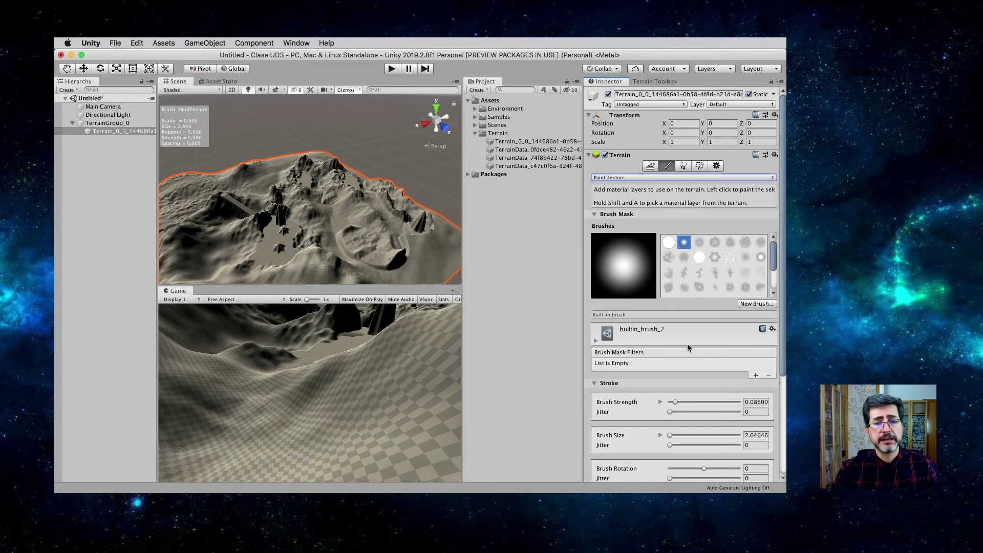
pyautogui.scroll(-5, 687, 344)
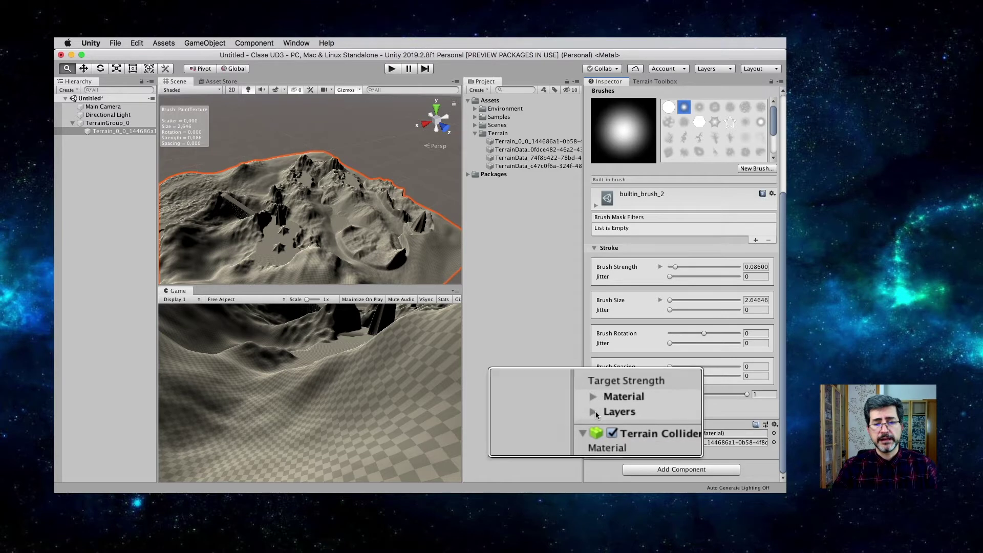
pyautogui.click(597, 411)
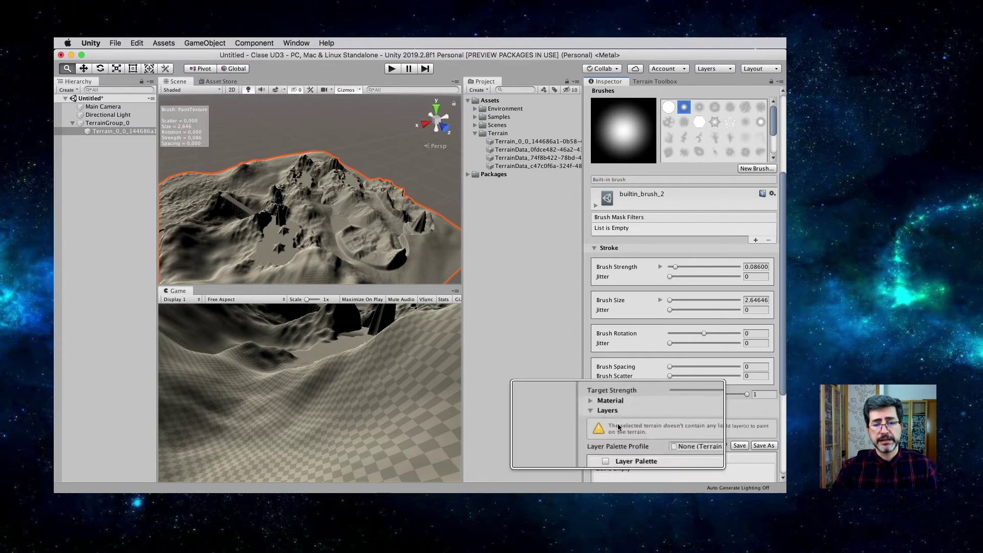
pyautogui.scroll(-5, 617, 416)
pyautogui.hotkey('ctrl', 'alt')
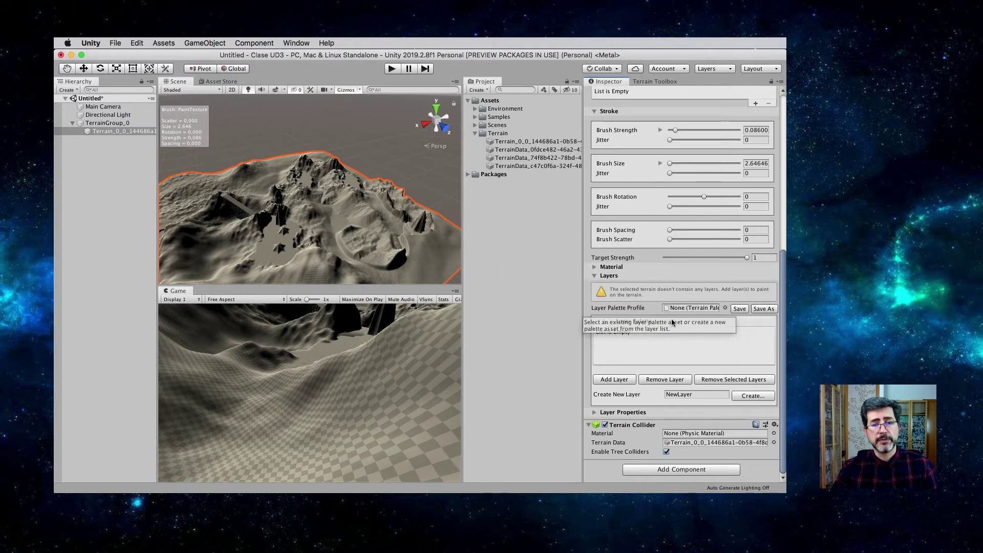
pyautogui.hotkey('ctrl', 'alt')
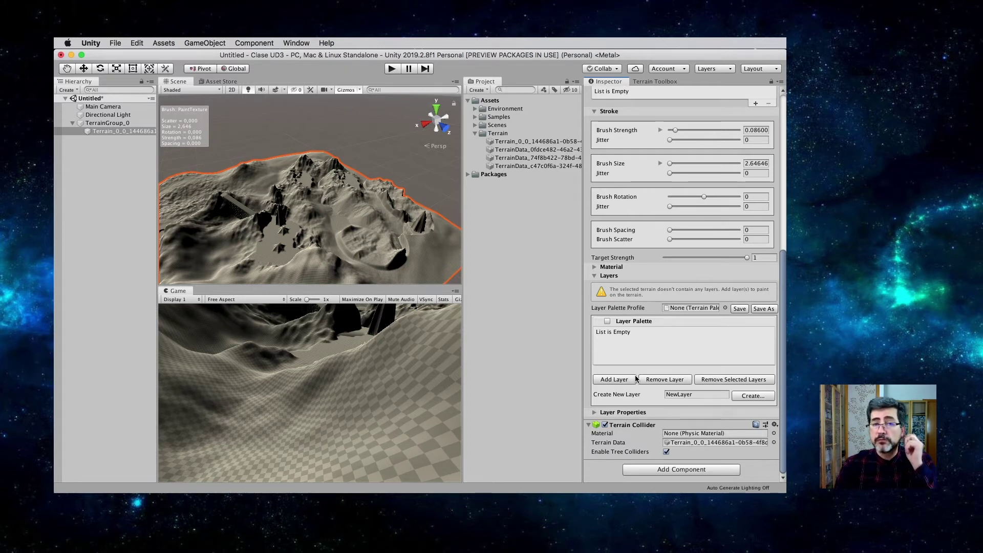
# Examine the sample layers in the TerrainLayers folder of the Terrain Tools 0.1.0-preview assets.
pyautogui.keyDown('ctrl'); pyautogui.scroll(5, 621, 380); pyautogui.keyUp('ctrl')
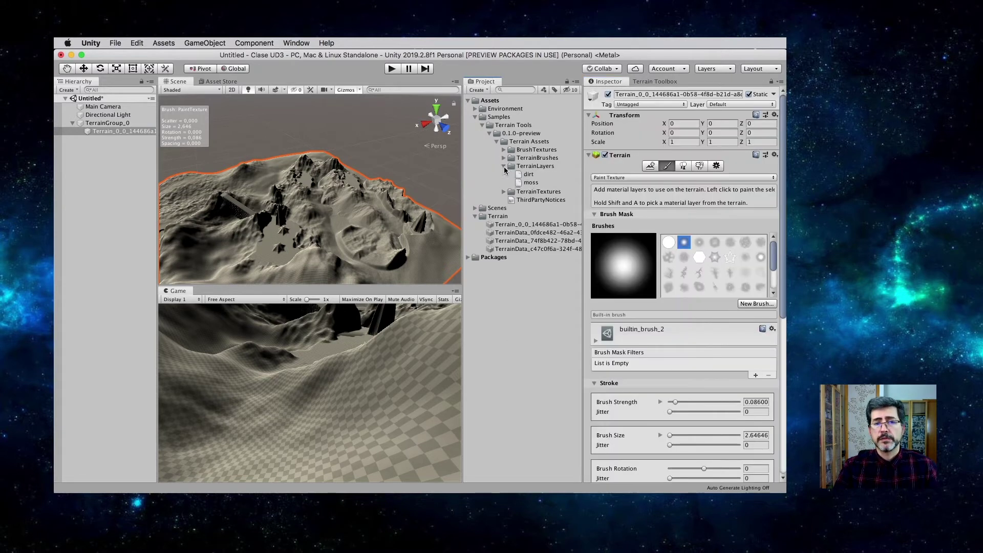
pyautogui.keyDown('ctrl'); pyautogui.scroll(5, 535, 170); pyautogui.keyUp('ctrl')
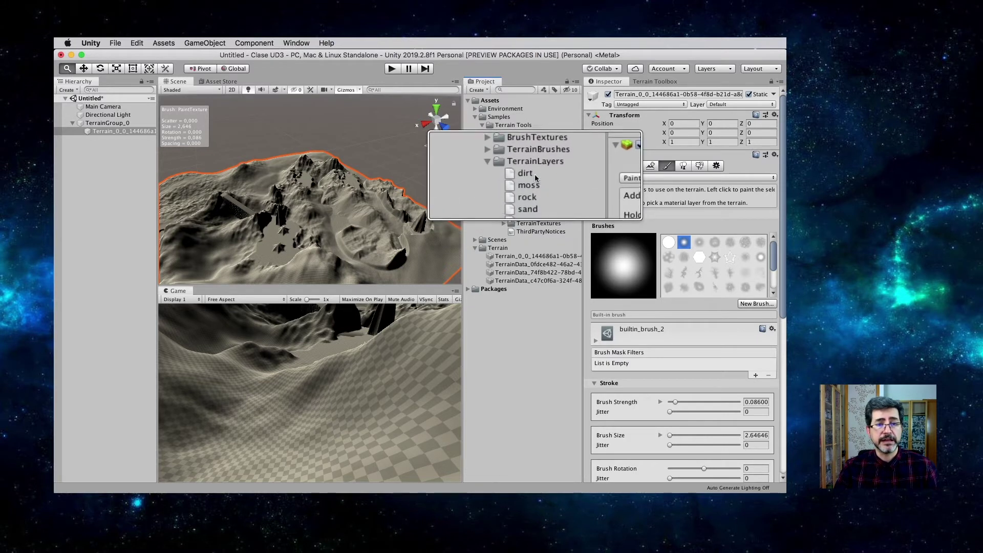
pyautogui.keyDown('ctrl'); pyautogui.scroll(-5, 537, 193); pyautogui.keyUp('ctrl')
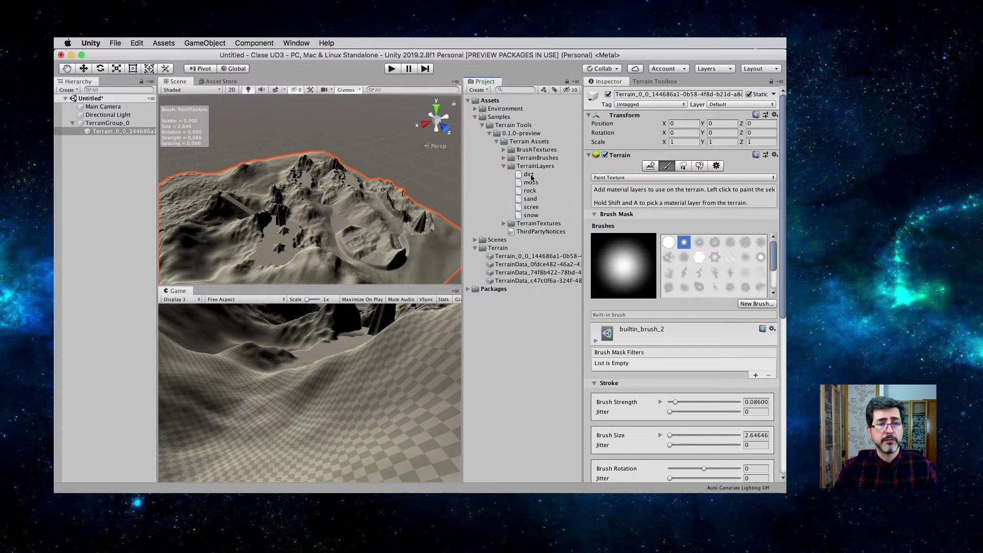
pyautogui.keyDown('ctrl'); pyautogui.scroll(5, 532, 174); pyautogui.keyUp('ctrl')
pyautogui.keyDown('ctrl'); pyautogui.scroll(-5, 537, 170); pyautogui.keyUp('ctrl')
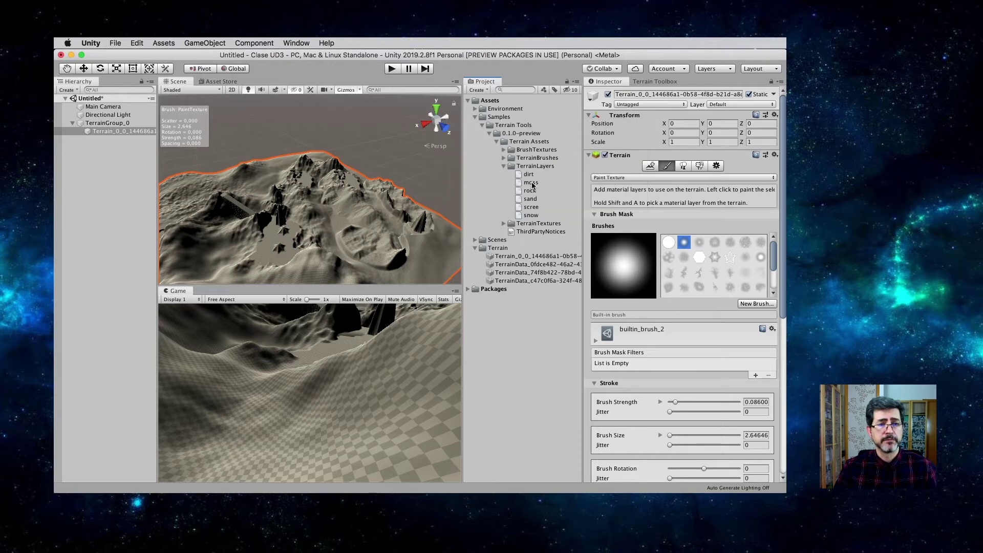
# Inspect the sand terrain layer's diffuse, normal and mask maps, along with its channel remapping, specular, metallic and smoothness settings.
pyautogui.click(534, 199)
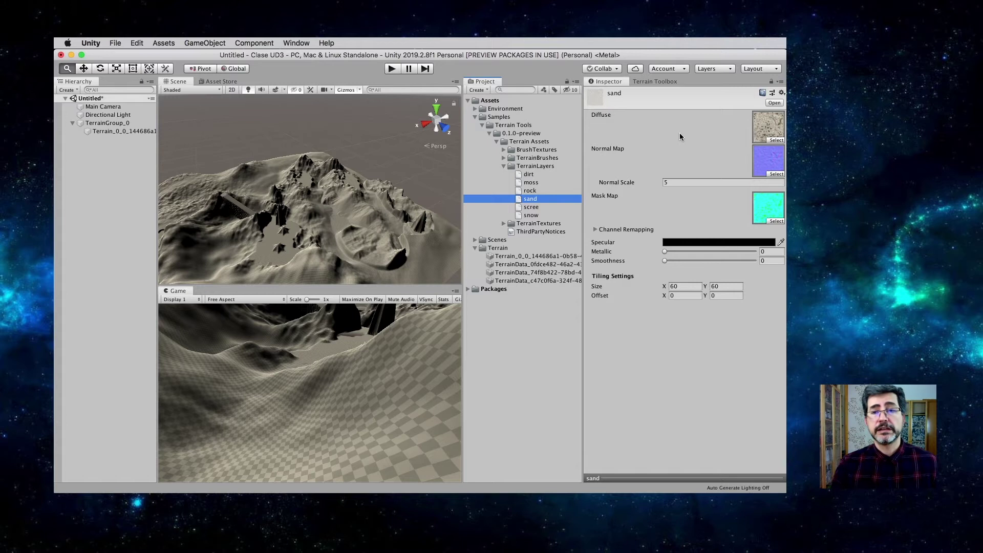
pyautogui.keyDown('ctrl'); pyautogui.scroll(4, 681, 133); pyautogui.keyUp('ctrl')
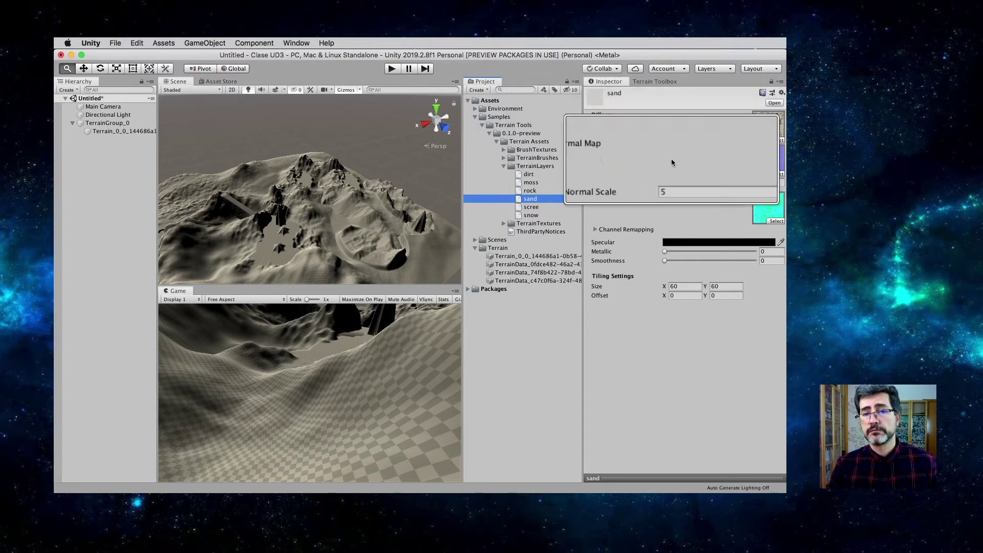
pyautogui.keyDown('ctrl'); pyautogui.scroll(-4, 687, 154); pyautogui.keyUp('ctrl')
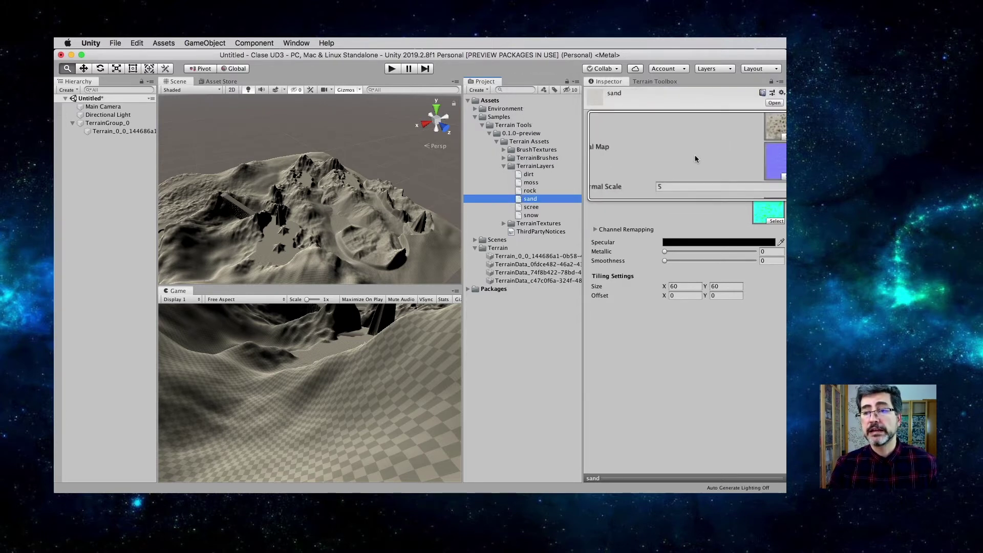
pyautogui.keyDown('ctrl'); pyautogui.scroll(4, 758, 202); pyautogui.keyUp('ctrl')
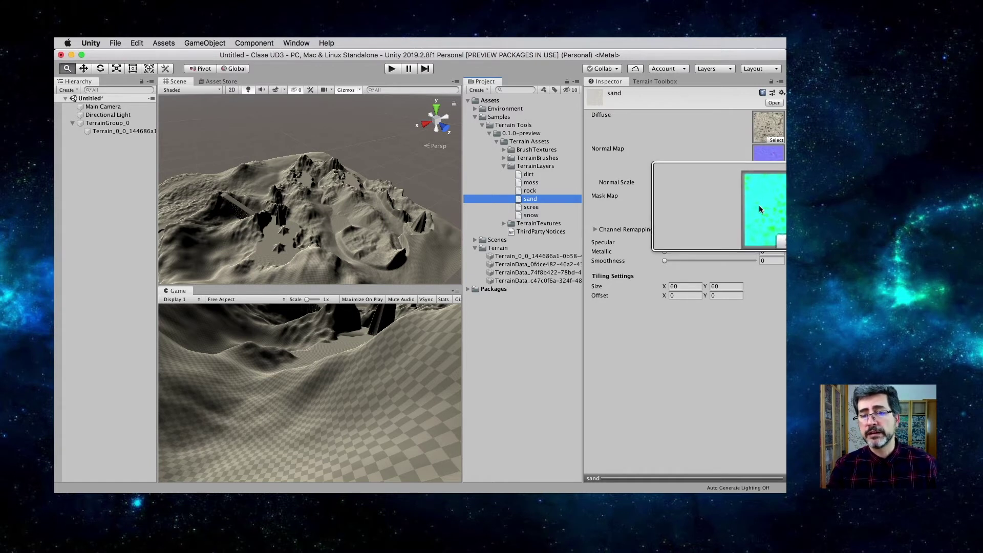
pyautogui.keyDown('ctrl'); pyautogui.scroll(-4, 733, 207); pyautogui.keyUp('ctrl')
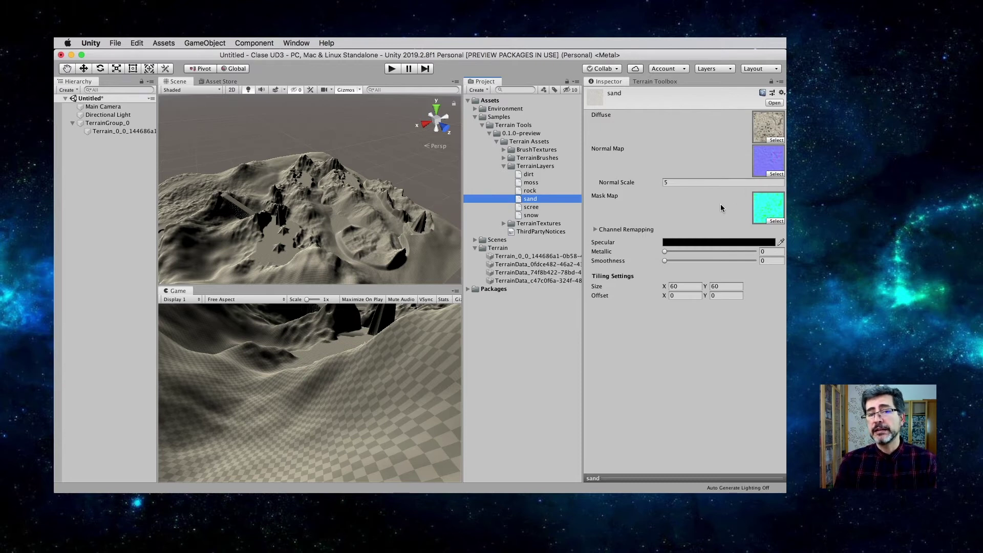
pyautogui.keyDown('ctrl'); pyautogui.scroll(4, 632, 230); pyautogui.keyUp('ctrl')
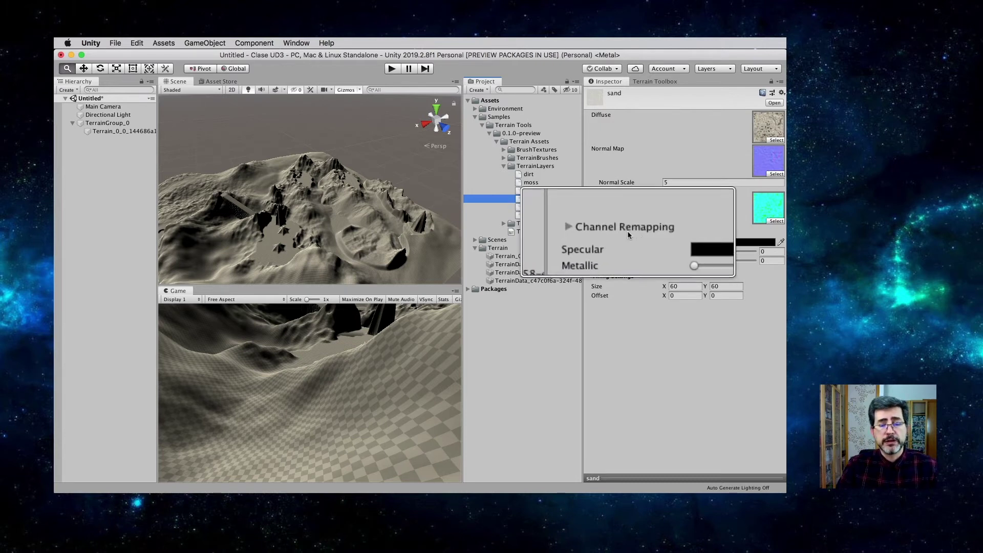
pyautogui.keyDown('ctrl'); pyautogui.scroll(-4, 655, 251); pyautogui.keyUp('ctrl')
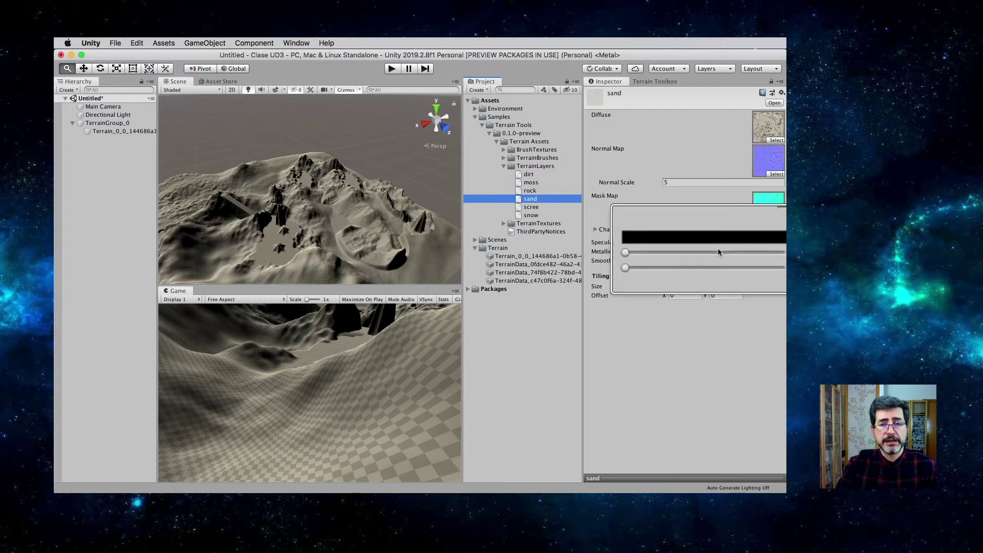
pyautogui.keyDown('ctrl'); pyautogui.scroll(-2, 681, 251); pyautogui.keyUp('ctrl')
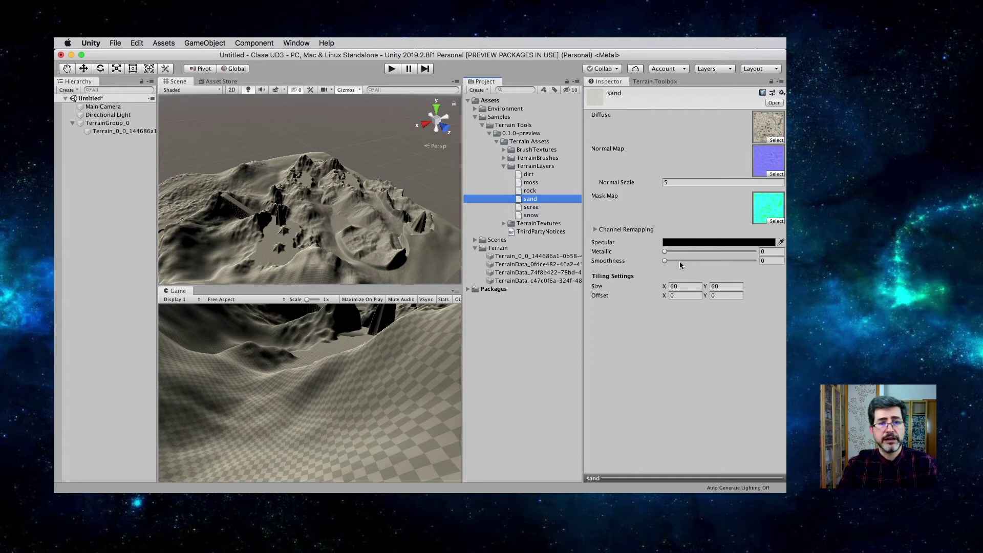
# Create a new layer named Sand_bg on the terrain using the SandAlbedo texture.
pyautogui.click(91, 131)
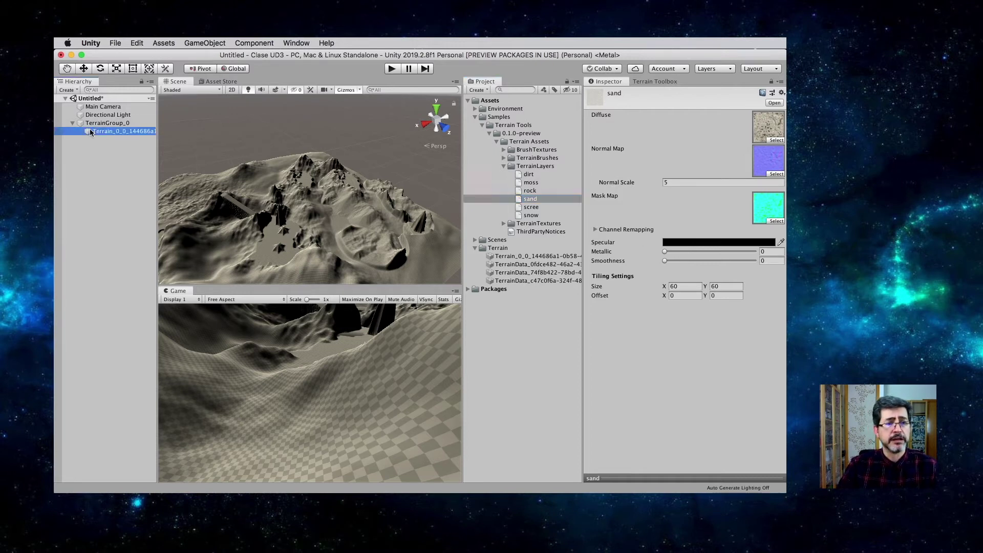
pyautogui.scroll(-5, 711, 344)
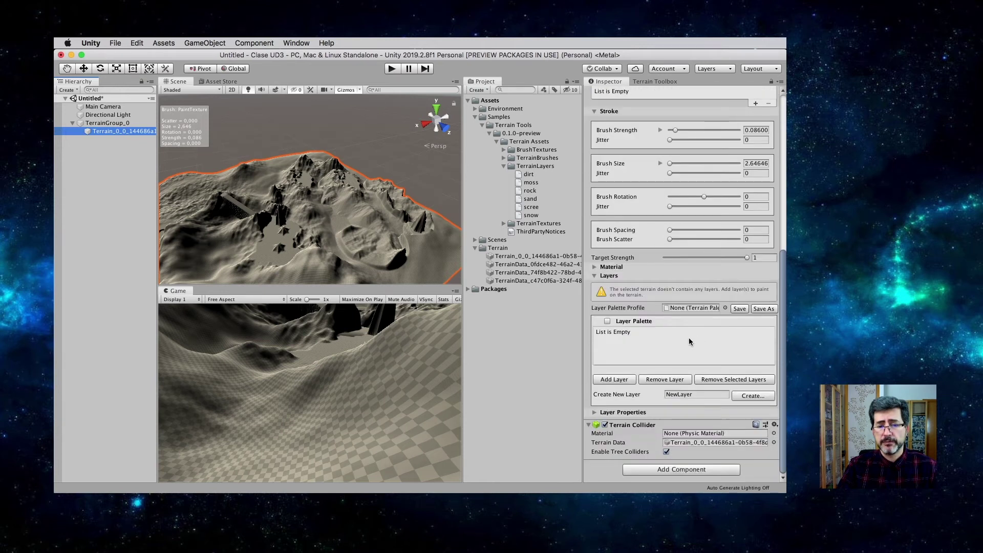
pyautogui.keyDown('ctrl'); pyautogui.scroll(5, 621, 389); pyautogui.keyUp('ctrl')
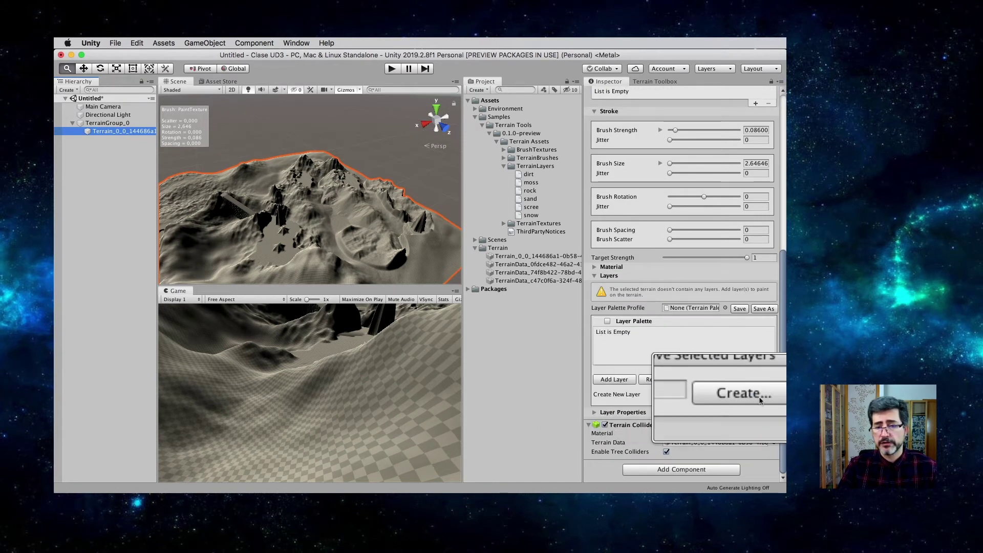
pyautogui.click(697, 397)
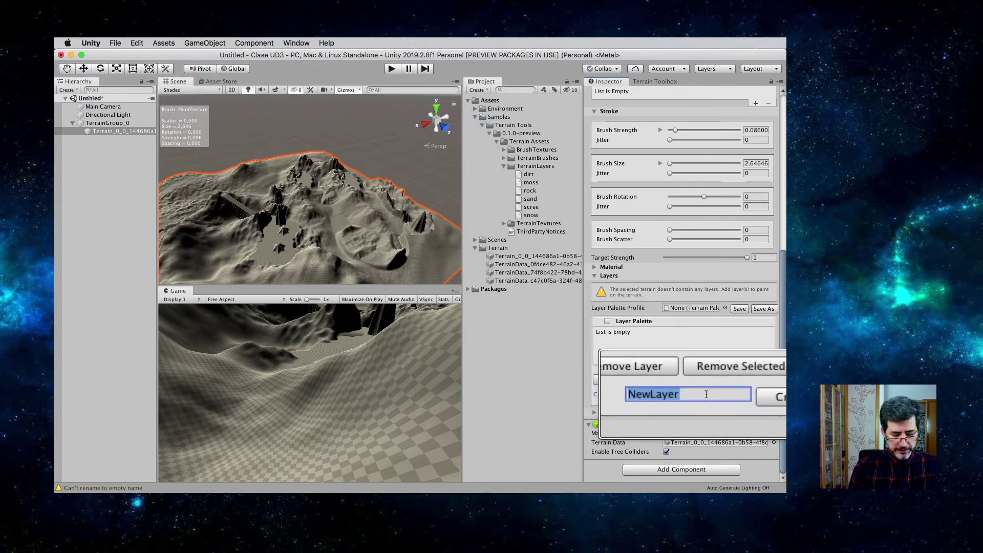
pyautogui.write('Sa')
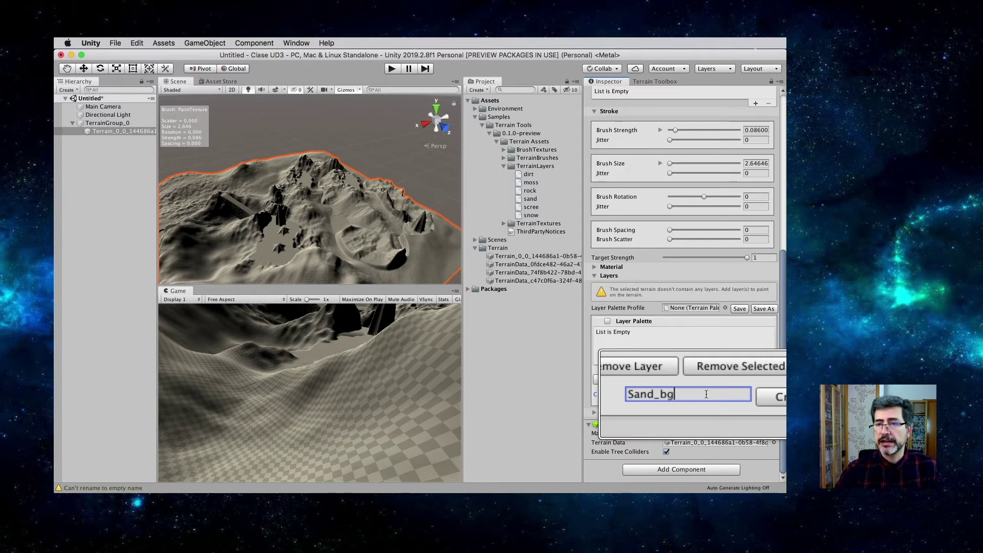
pyautogui.click(753, 396)
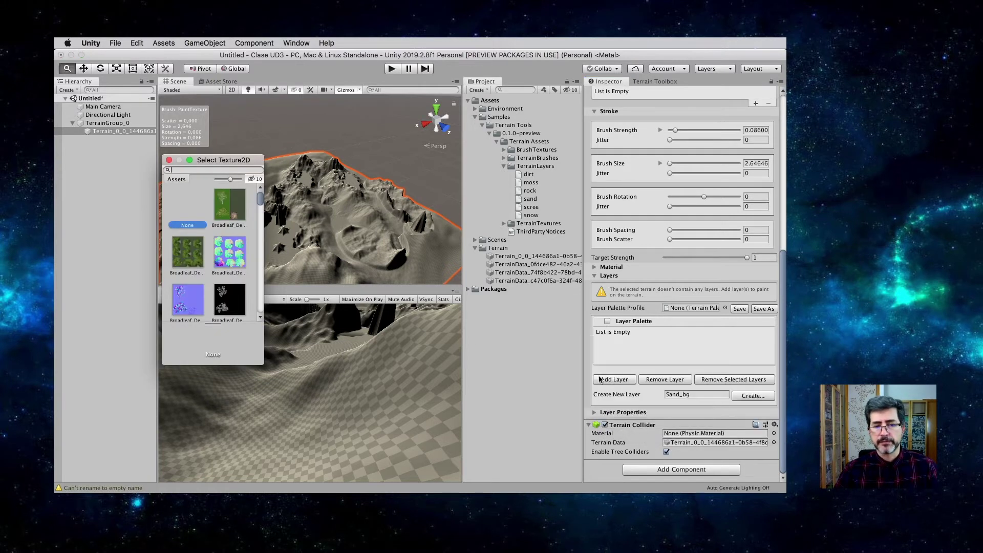
pyautogui.write('sand')
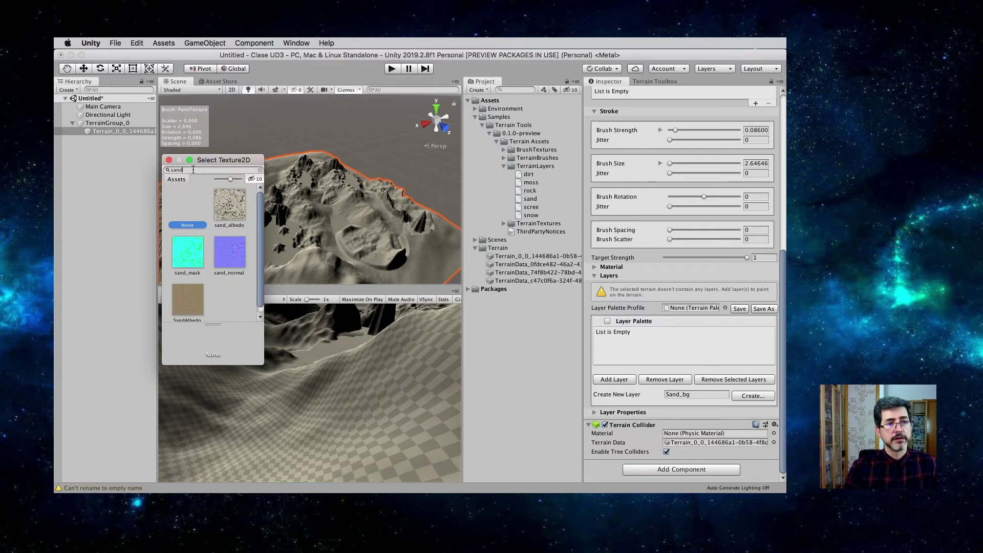
pyautogui.click(185, 300)
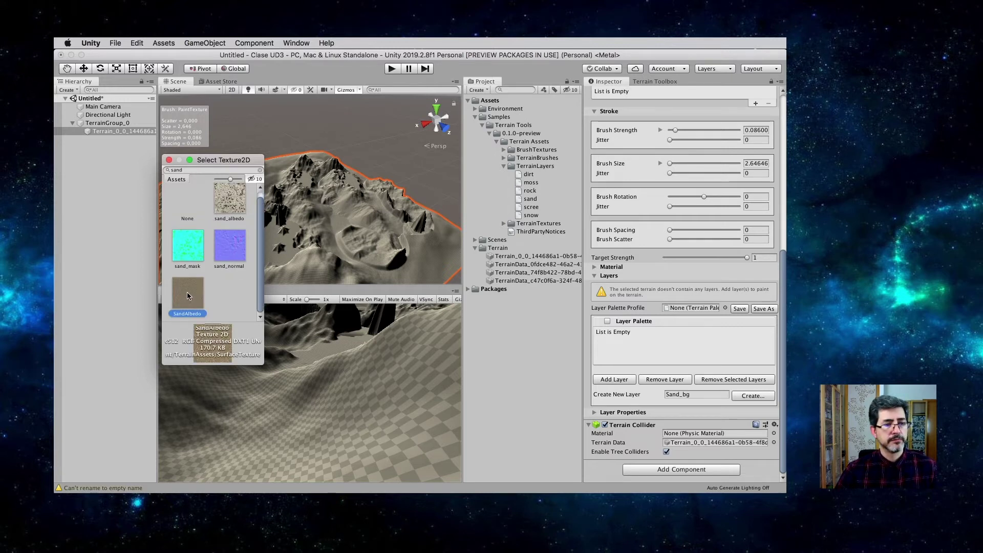
pyautogui.doubleClick(188, 296)
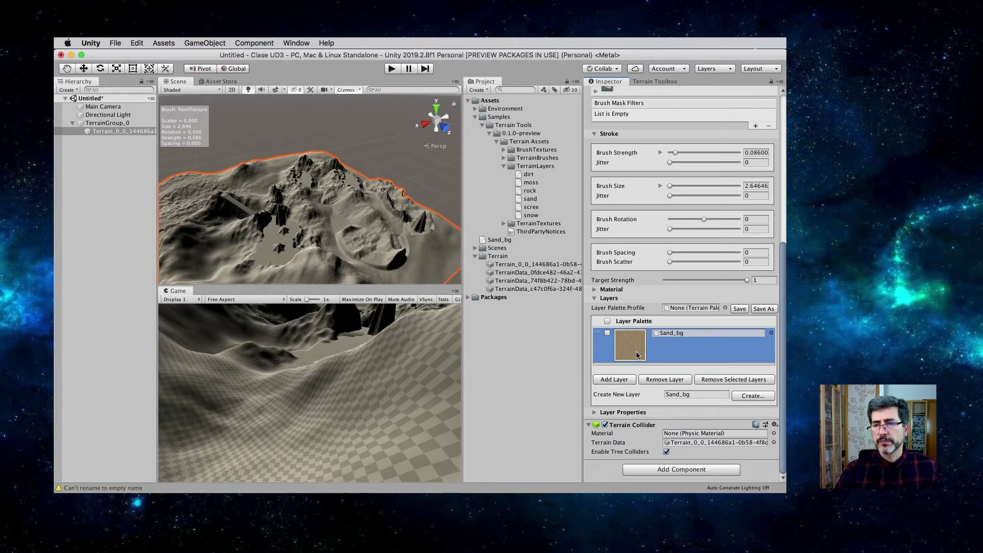
pyautogui.keyDown('ctrl'); pyautogui.scroll(3, 633, 344); pyautogui.keyUp('ctrl')
pyautogui.keyDown('ctrl'); pyautogui.scroll(-3, 633, 344); pyautogui.keyUp('ctrl')
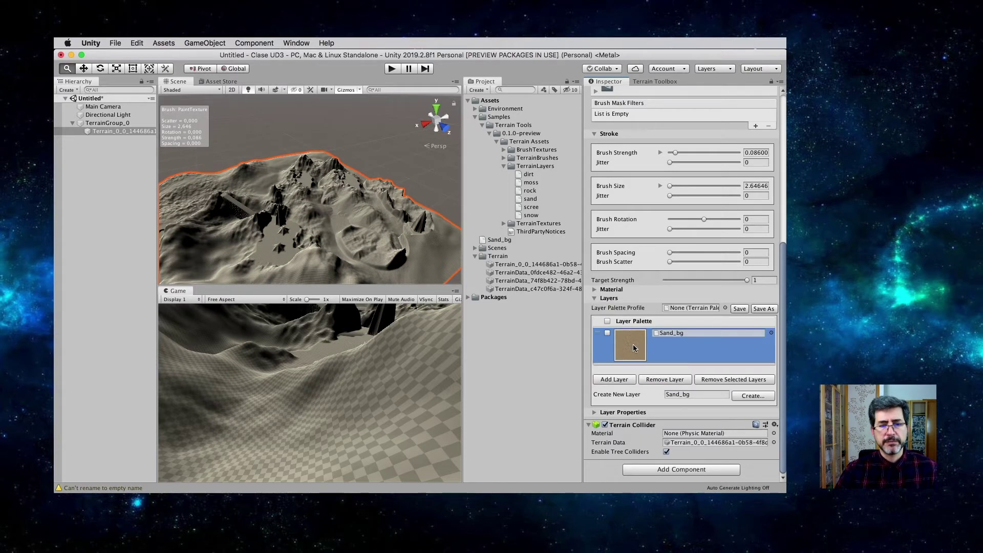
# Create a second terrain layer named grass using the GrassHillAlbedo texture.
pyautogui.click(751, 397)
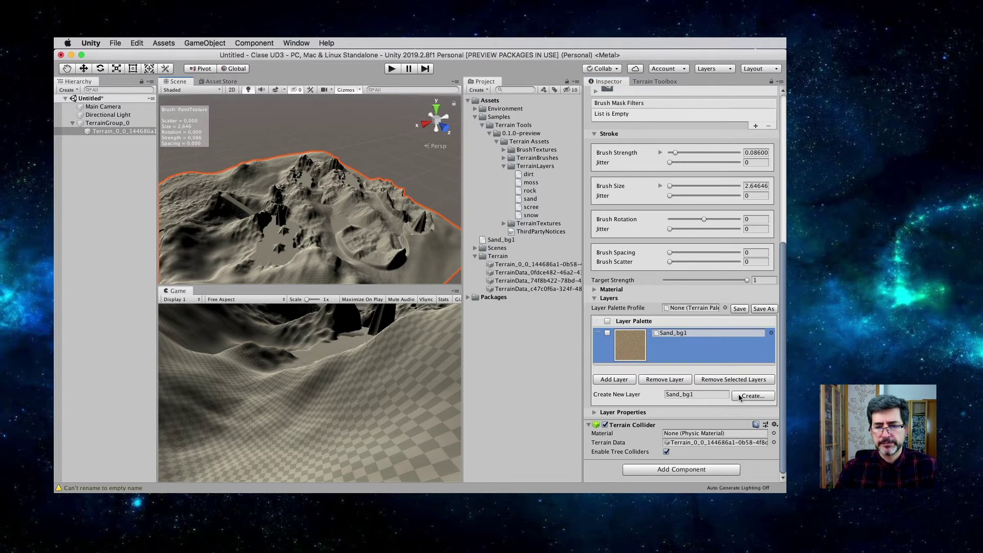
pyautogui.click(617, 394)
pyautogui.write('grass')
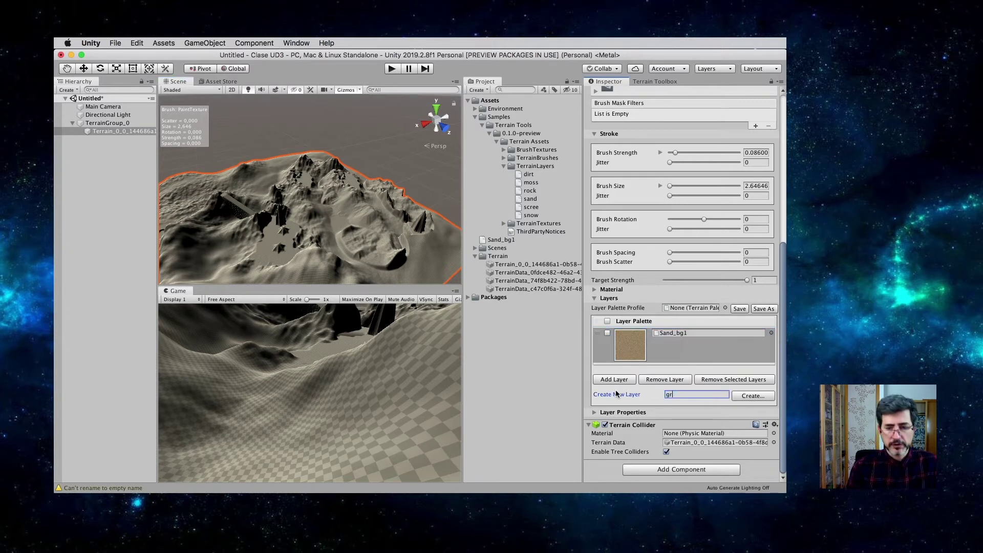
pyautogui.click(749, 400)
pyautogui.scroll(-5, 246, 246)
pyautogui.click(231, 268)
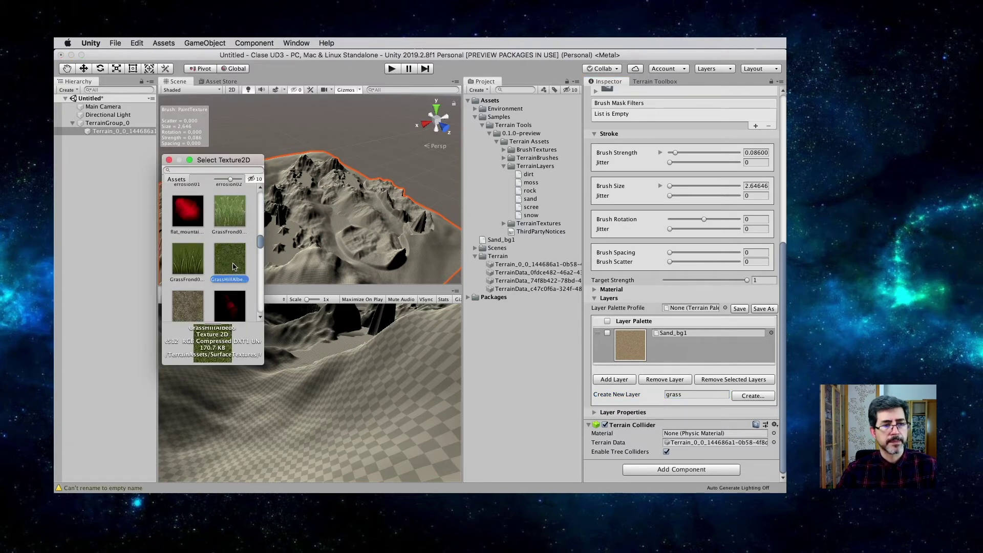
pyautogui.doubleClick(232, 268)
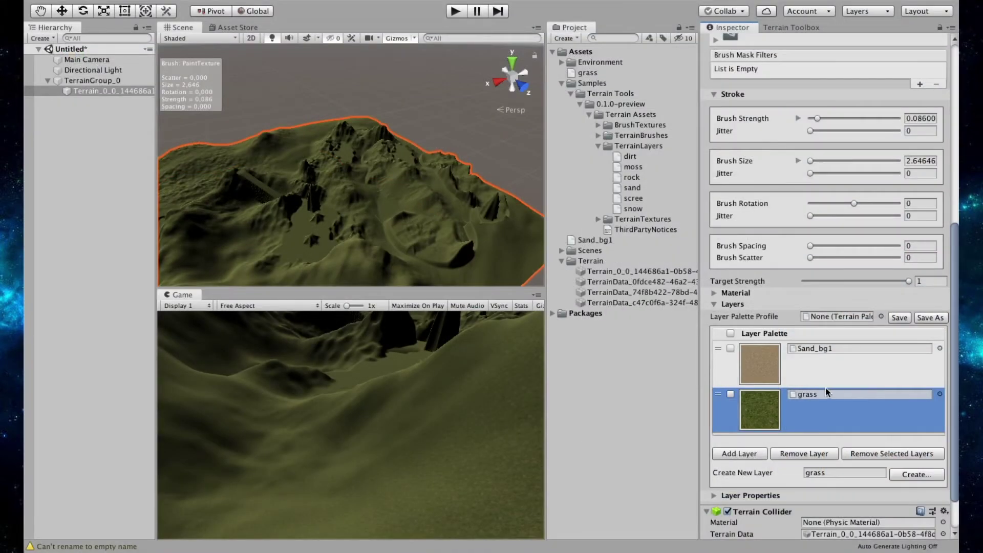
# Move the Sand_bg1 layer below grass in the layer palette, and restore the original order.
pyautogui.moveTo(801, 375); pyautogui.dragTo(810, 411)
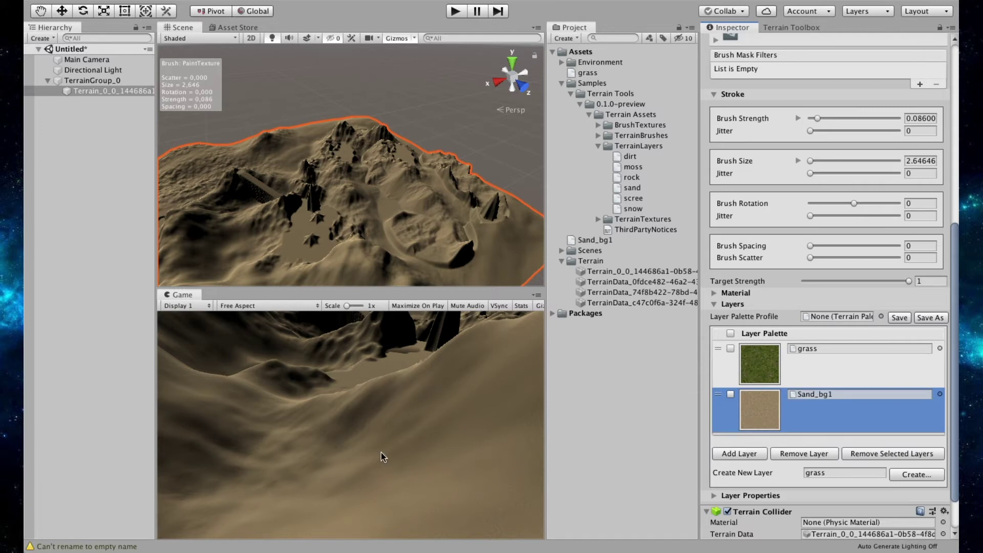
pyautogui.moveTo(791, 365); pyautogui.dragTo(838, 431)
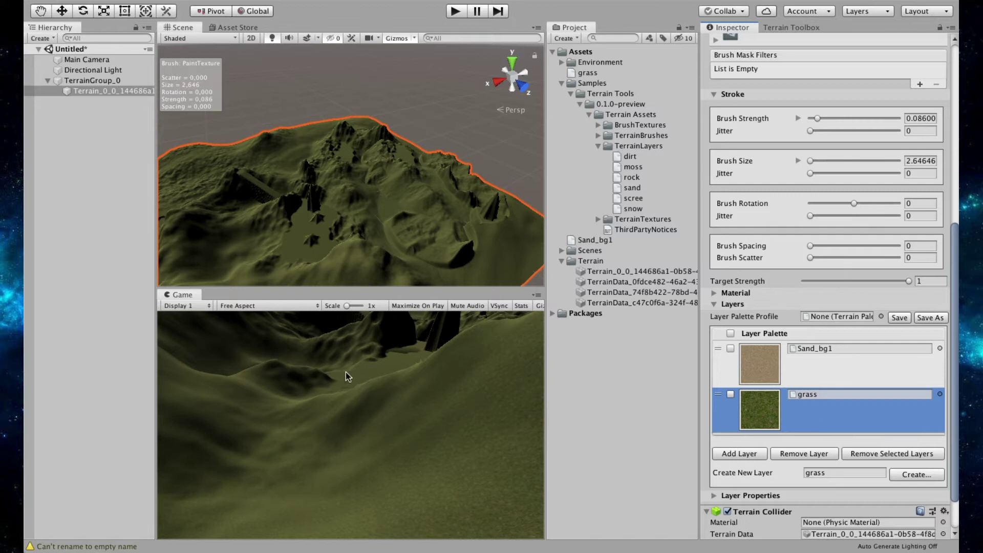
# Select the Sand_bg1 layer for painting and choose the soft round built-in brush builtin_brush_2.
pyautogui.click(803, 367)
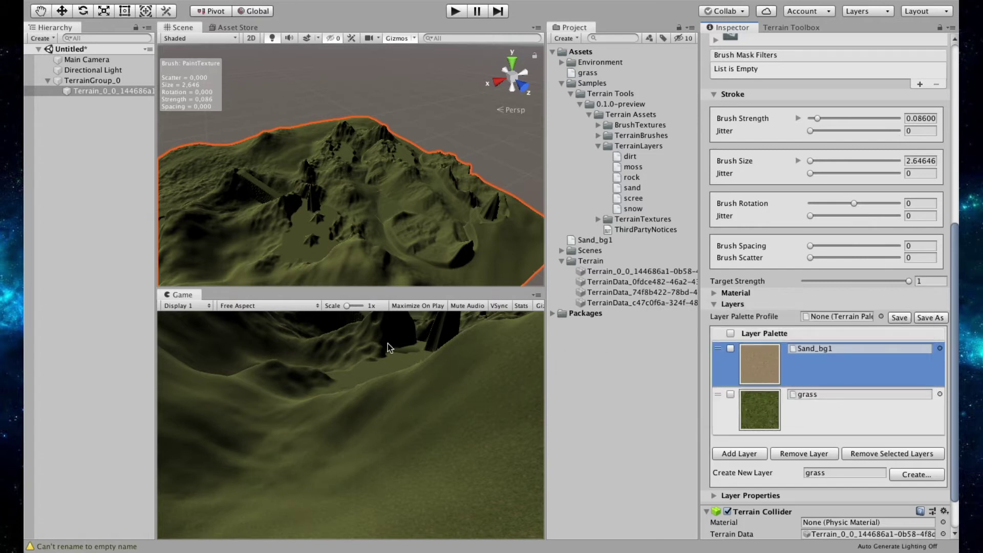
pyautogui.scroll(10, 783, 236)
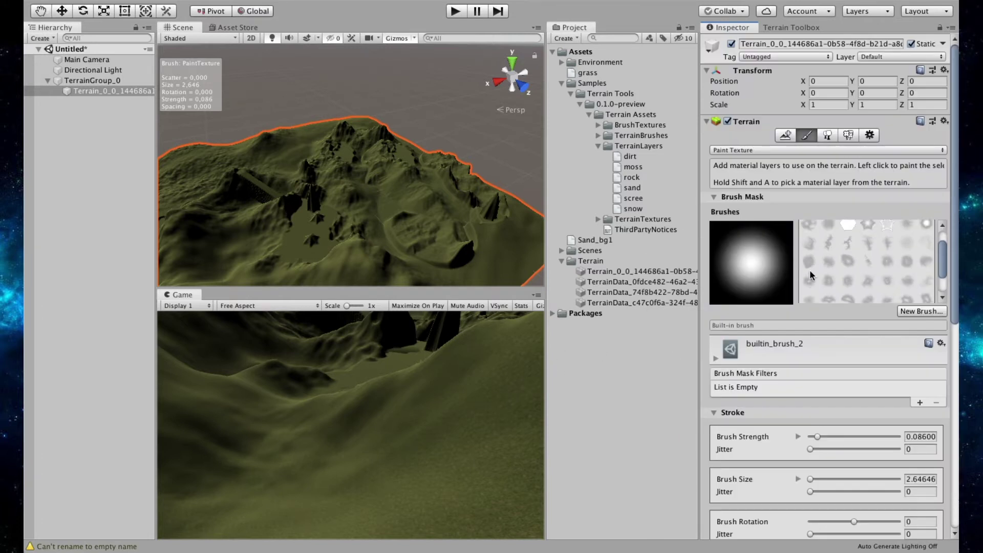
pyautogui.click(831, 232)
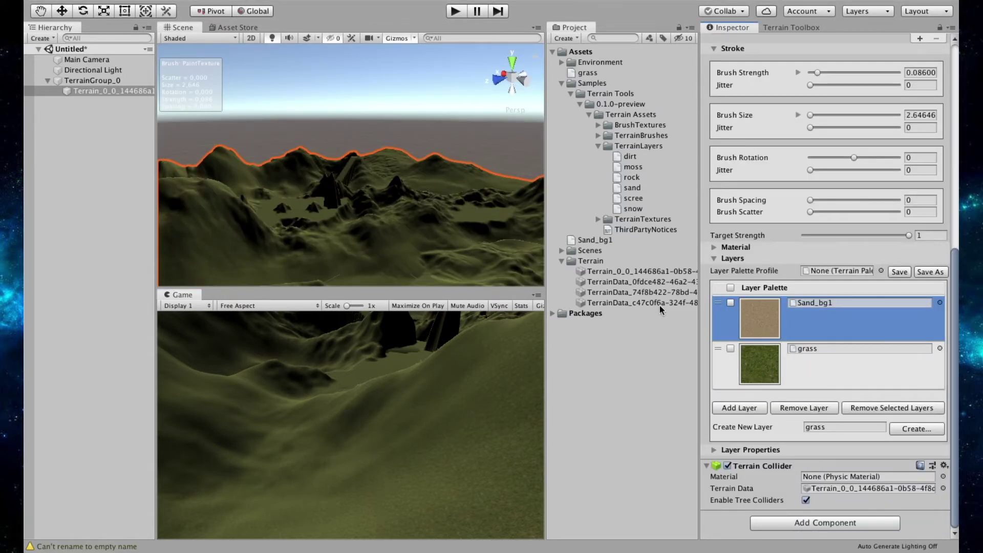
# Set the brush size to about 10.7 and strength to 0.276, and paint sand on the flat ground beside the ridge.
pyautogui.moveTo(279, 204)
pyautogui.keyDown('alt'); pyautogui.mouseDown()
pyautogui.moveTo(285, 213)
pyautogui.moveTo(439, 205)
pyautogui.moveTo(296, 212)
pyautogui.moveTo(268, 230)
pyautogui.moveTo(307, 215)
pyautogui.moveTo(287, 219)
pyautogui.mouseUp(); pyautogui.keyUp('alt')
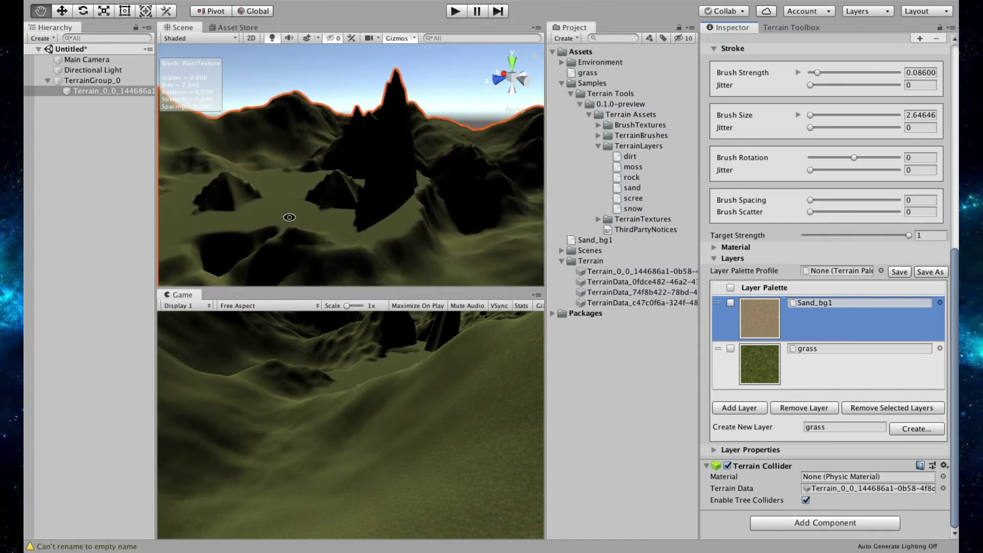
pyautogui.keyDown('alt'); pyautogui.moveTo(288, 220); pyautogui.dragTo(398, 219, button='right'); pyautogui.keyUp('alt')
pyautogui.keyDown('alt'); pyautogui.moveTo(398, 219); pyautogui.dragTo(268, 213); pyautogui.keyUp('alt')
pyautogui.moveTo(220, 213)
pyautogui.keyDown('alt'); pyautogui.mouseDown(button='right')
pyautogui.moveTo(386, 209)
pyautogui.moveTo(329, 202)
pyautogui.moveTo(328, 216)
pyautogui.mouseUp(button='right'); pyautogui.keyUp('alt')
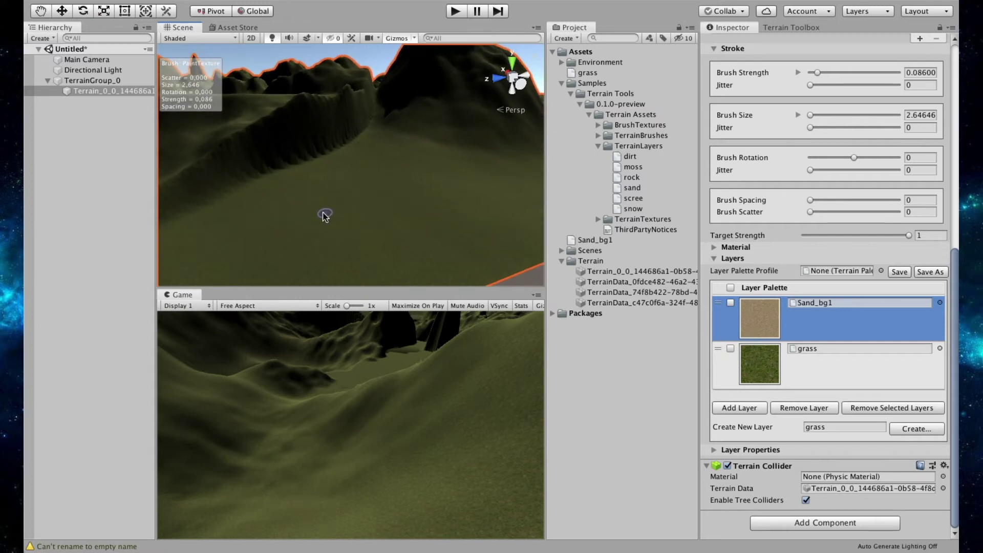
pyautogui.press('a')
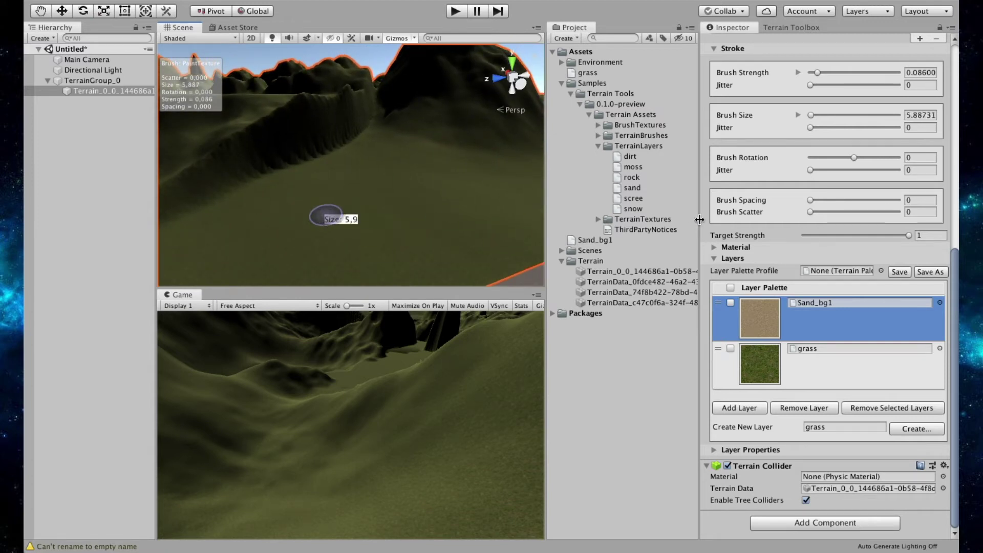
pyautogui.press('s')
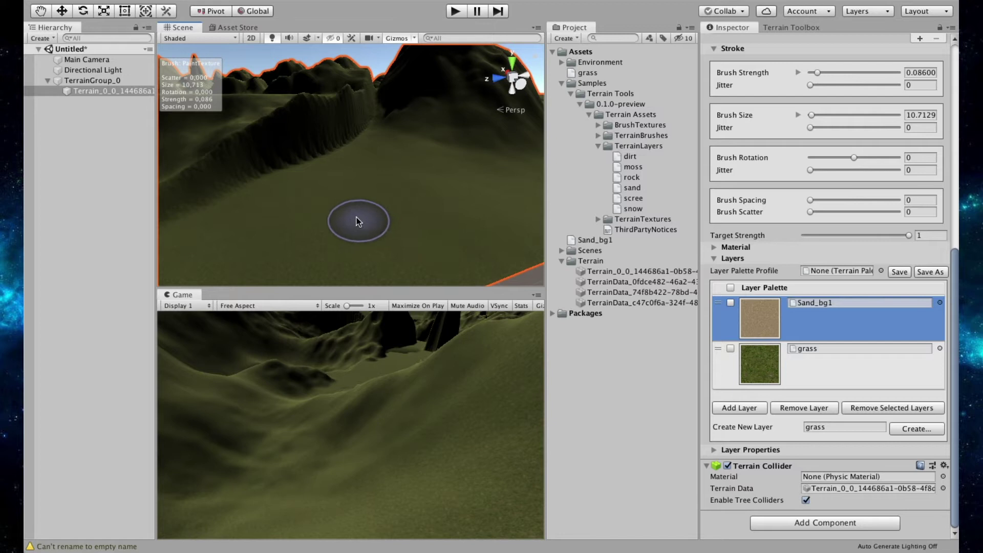
pyautogui.press('s')
pyautogui.moveTo(333, 211); pyautogui.dragTo(254, 203)
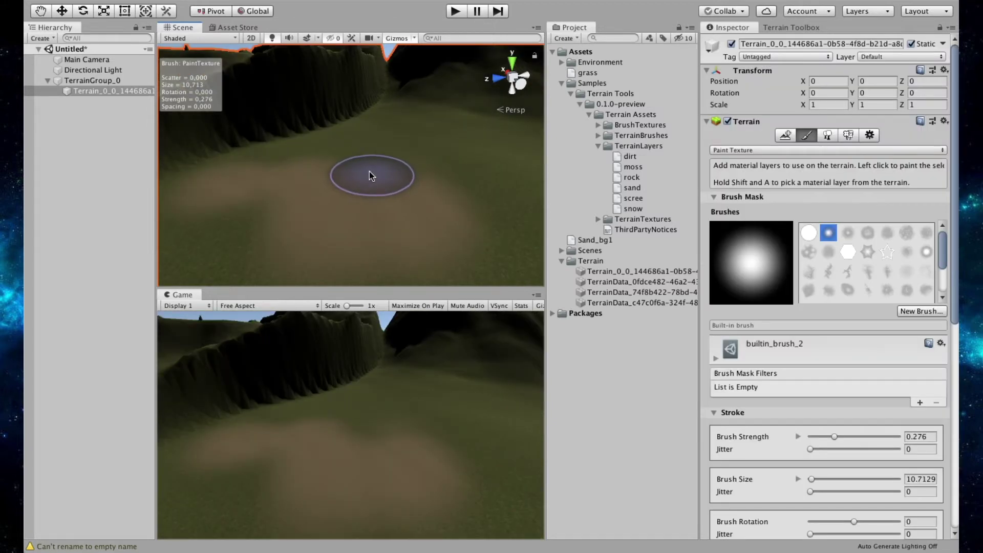
# Set the brush size to about 10.3 and strength to 0.056, and extend the sand patch into one broad area.
pyautogui.press('a')
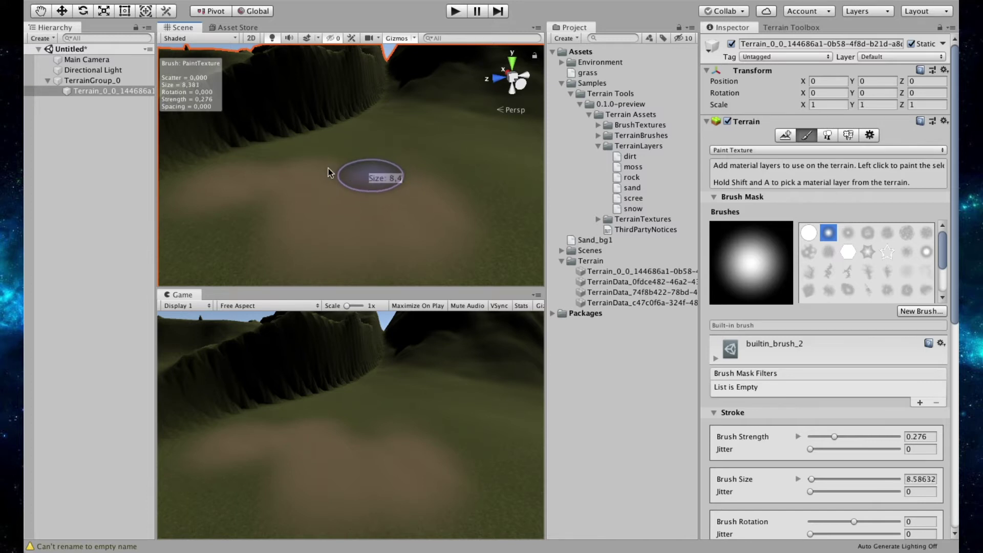
pyautogui.press('s')
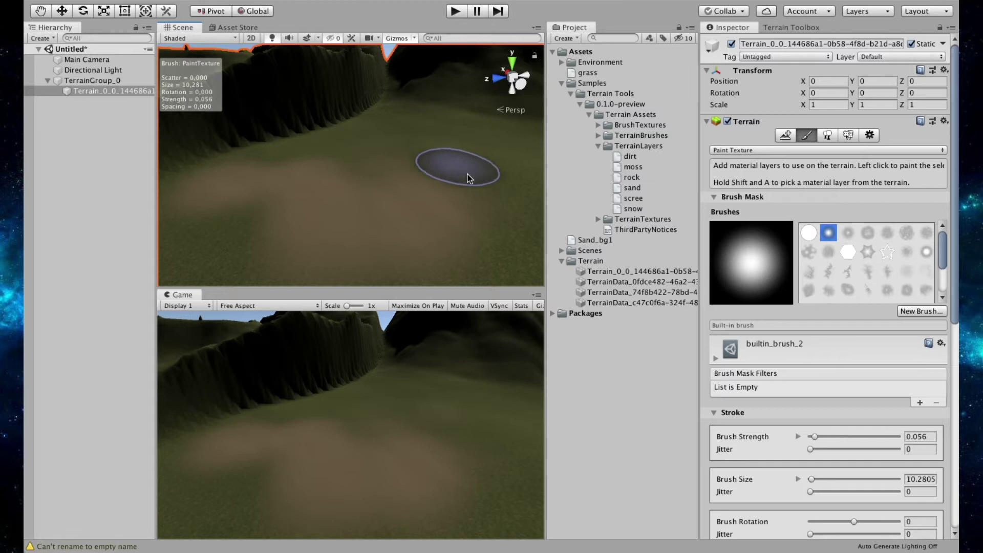
pyautogui.moveTo(459, 229)
pyautogui.keyDown('alt'); pyautogui.mouseDown()
pyautogui.moveTo(354, 210)
pyautogui.moveTo(366, 211)
pyautogui.mouseUp(); pyautogui.keyUp('alt')
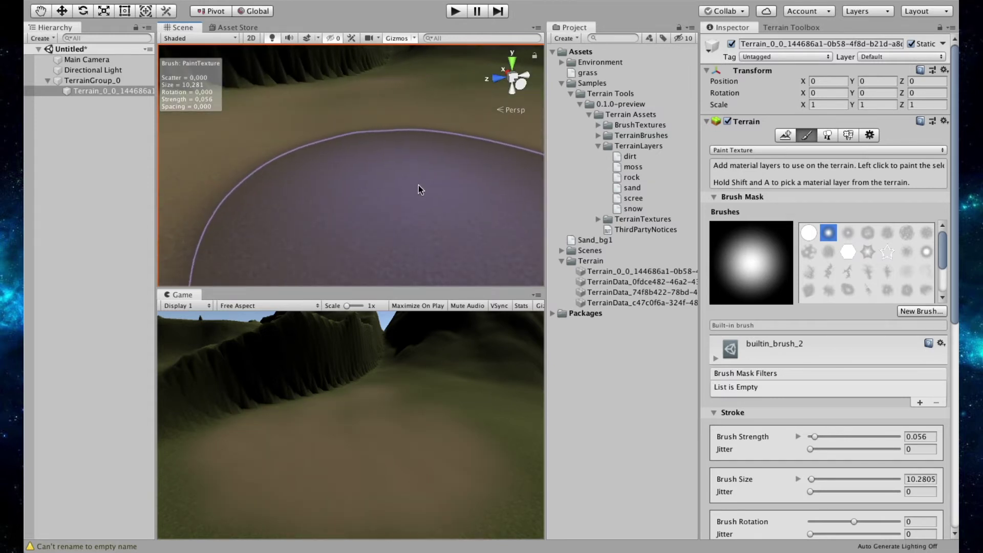
# Align the Main Camera with the current scene view close to the sand patch.
pyautogui.click(84, 59)
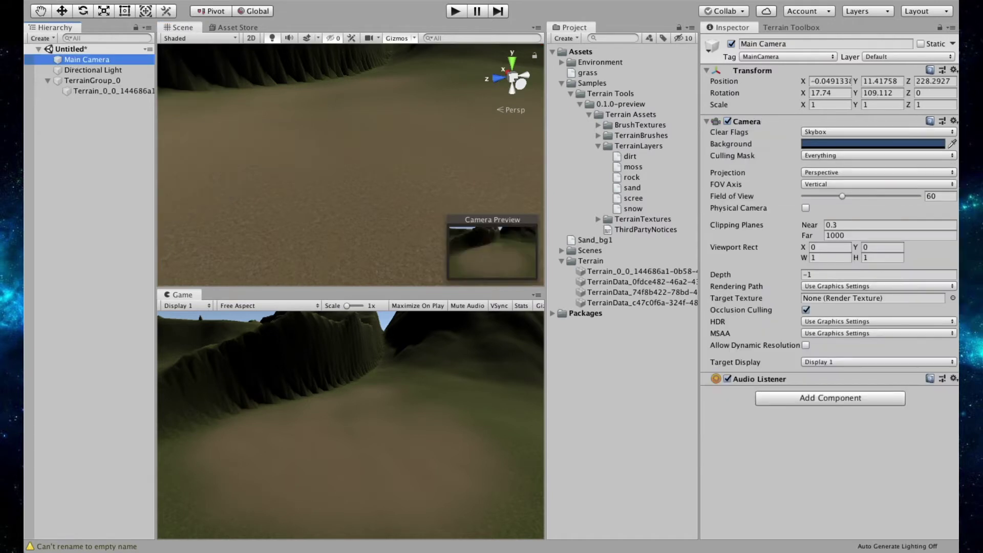
pyautogui.click(211, 0)
pyautogui.click(241, 216)
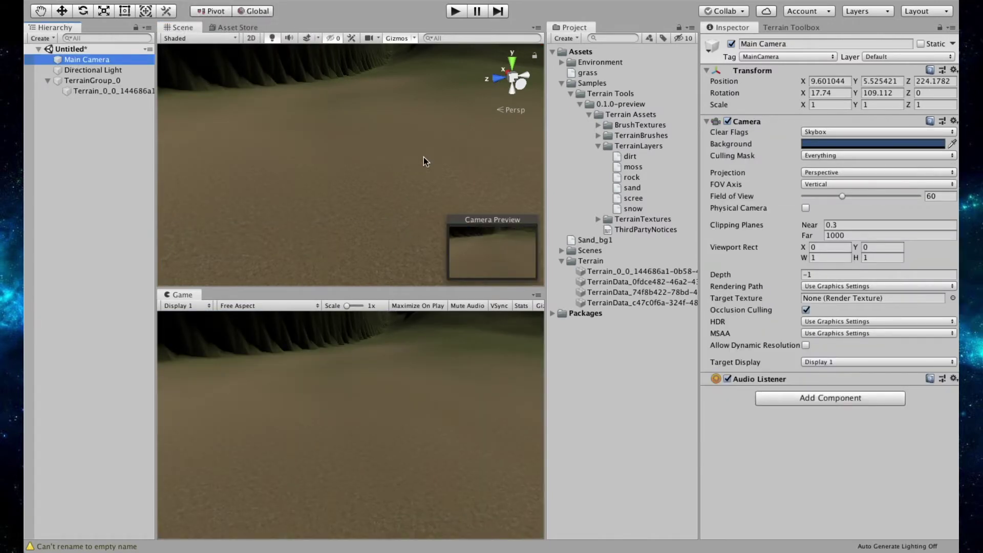
# Reselect the terrain and paint the grass layer over the middle of the sand patch with a brush size of about 7.
pyautogui.click(505, 214)
pyautogui.moveTo(380, 103)
pyautogui.mouseDown(button='right')
pyautogui.moveTo(395, 134)
pyautogui.moveTo(391, 154)
pyautogui.moveTo(395, 136)
pyautogui.mouseUp(button='right')
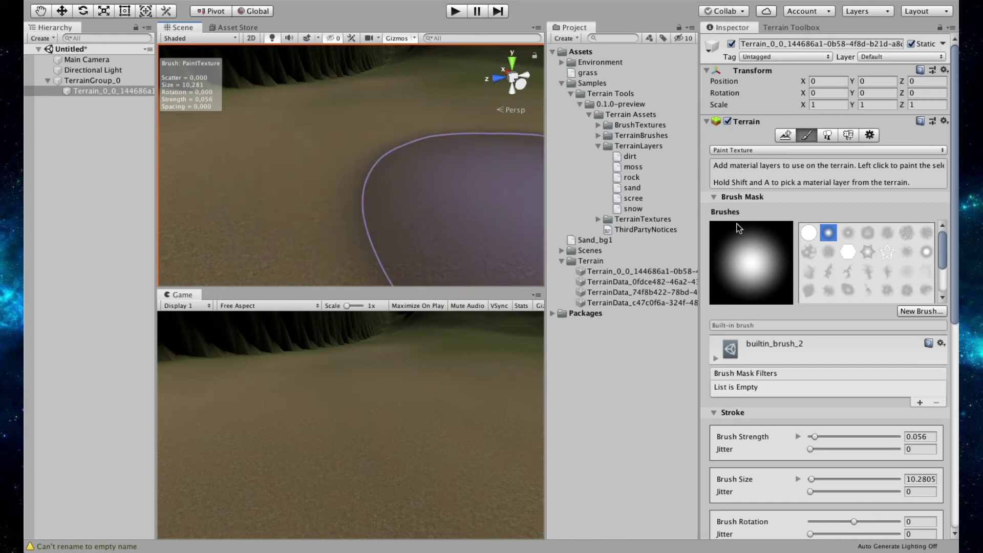
pyautogui.scroll(-10, 737, 223)
pyautogui.click(820, 368)
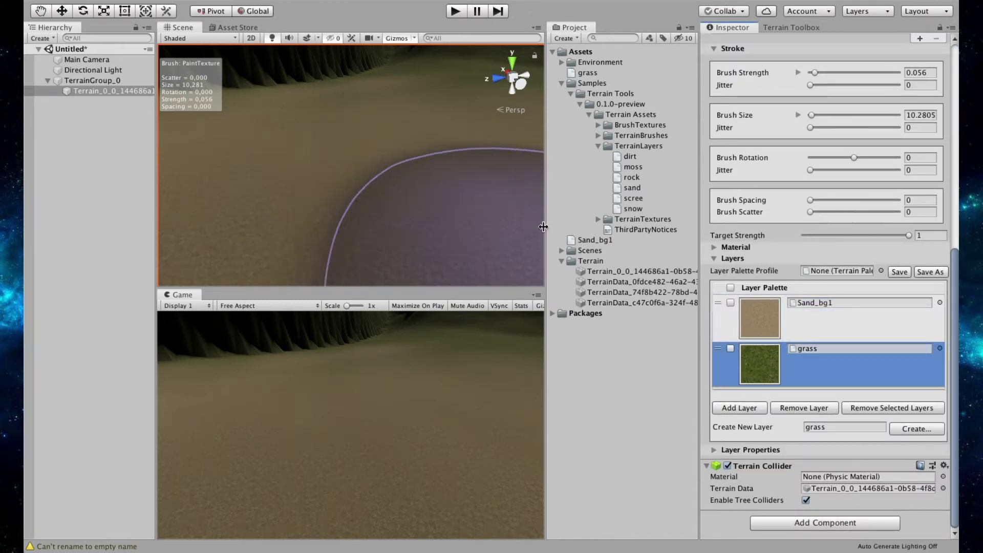
pyautogui.press('s')
pyautogui.moveTo(356, 148)
pyautogui.mouseDown()
pyautogui.moveTo(296, 152)
pyautogui.moveTo(323, 202)
pyautogui.moveTo(406, 162)
pyautogui.moveTo(342, 129)
pyautogui.mouseUp()
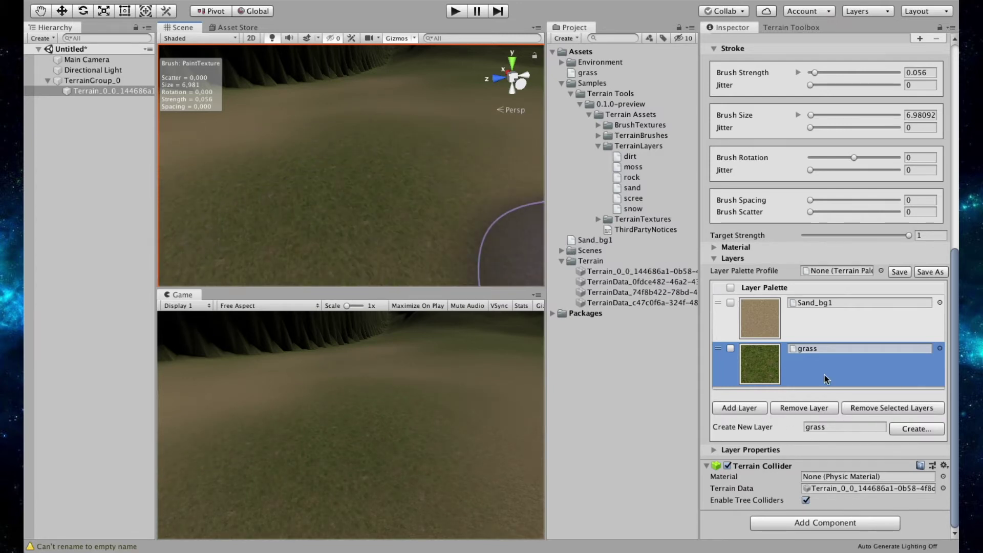
# Add the existing rock terrain layer to the layer palette.
pyautogui.click(756, 408)
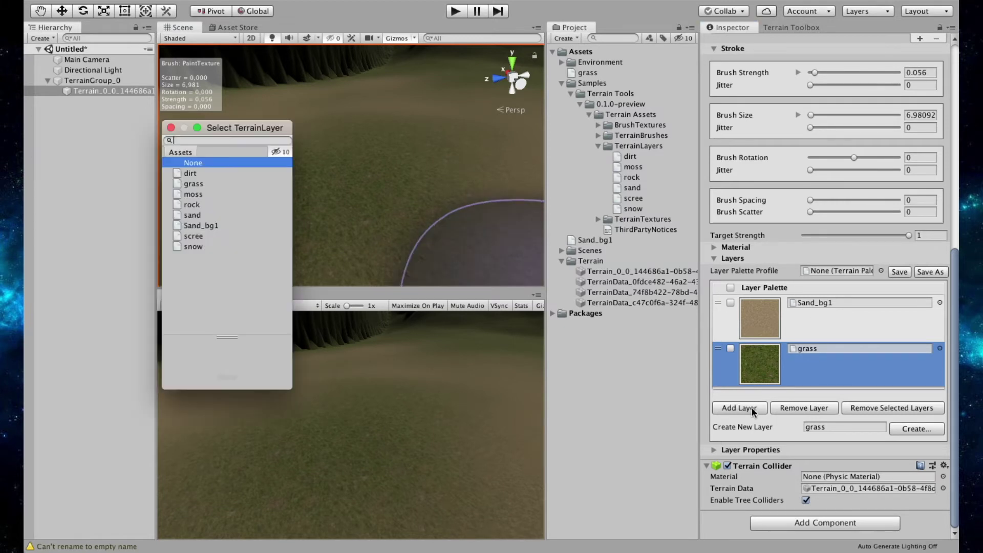
pyautogui.click(198, 176)
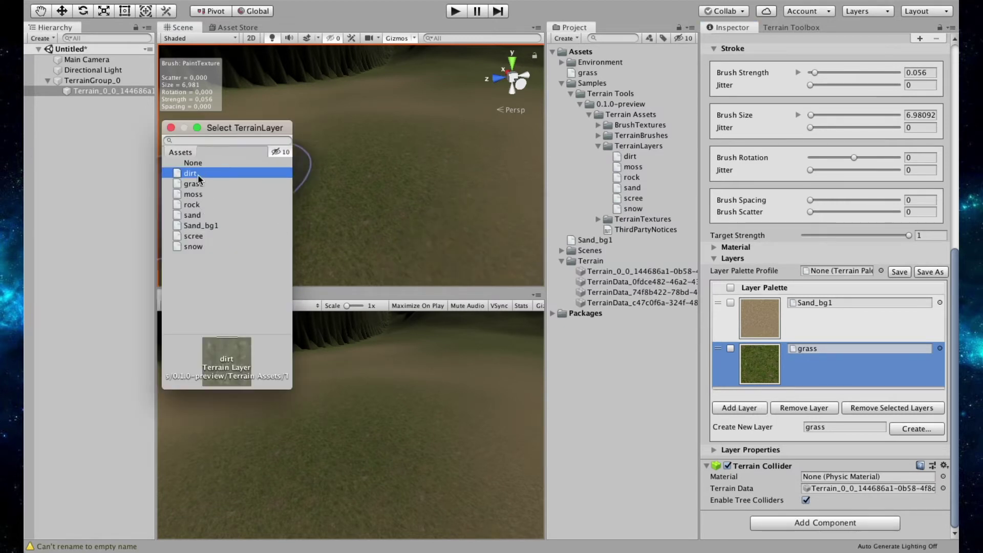
pyautogui.click(198, 205)
pyautogui.doubleClick(197, 205)
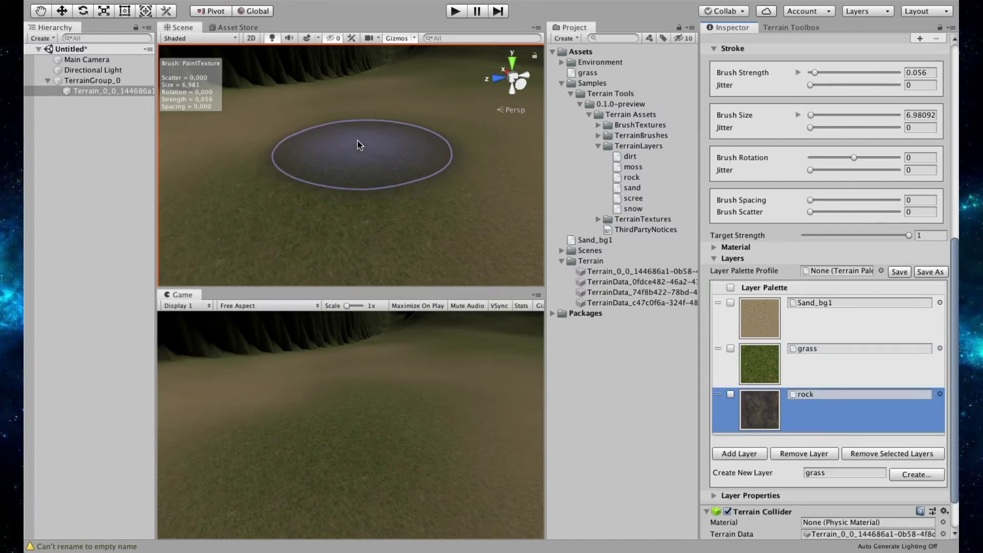
# Paint a patch of the rock layer on the ground beside the grass.
pyautogui.moveTo(410, 154)
pyautogui.mouseDown()
pyautogui.moveTo(333, 173)
pyautogui.moveTo(325, 189)
pyautogui.moveTo(366, 146)
pyautogui.moveTo(423, 140)
pyautogui.moveTo(363, 151)
pyautogui.moveTo(317, 206)
pyautogui.mouseUp()
pyautogui.scroll(-4, 316, 206)
pyautogui.scroll(5, 316, 206)
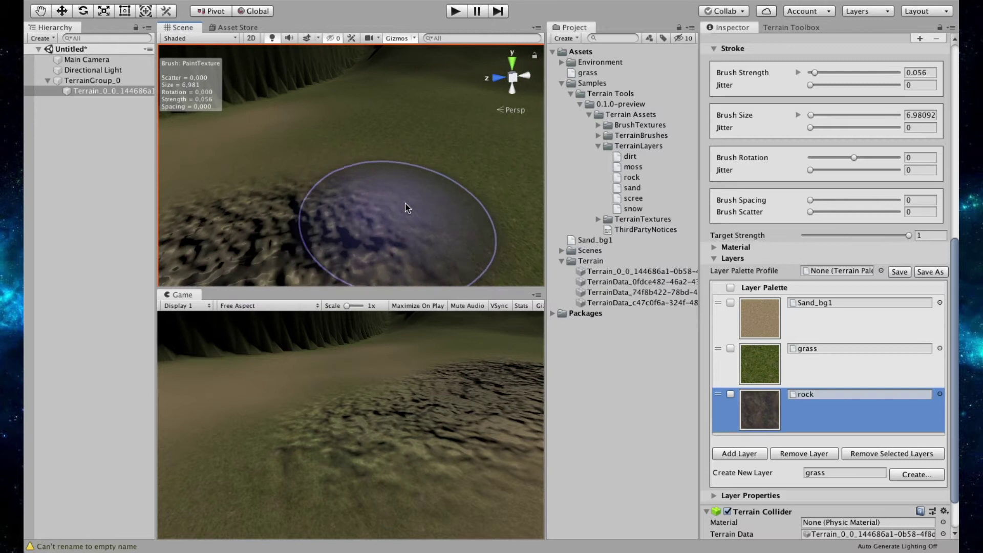
# Examine the rock terrain layer's diffuse, normal and mask maps and its normal scale.
pyautogui.click(641, 176)
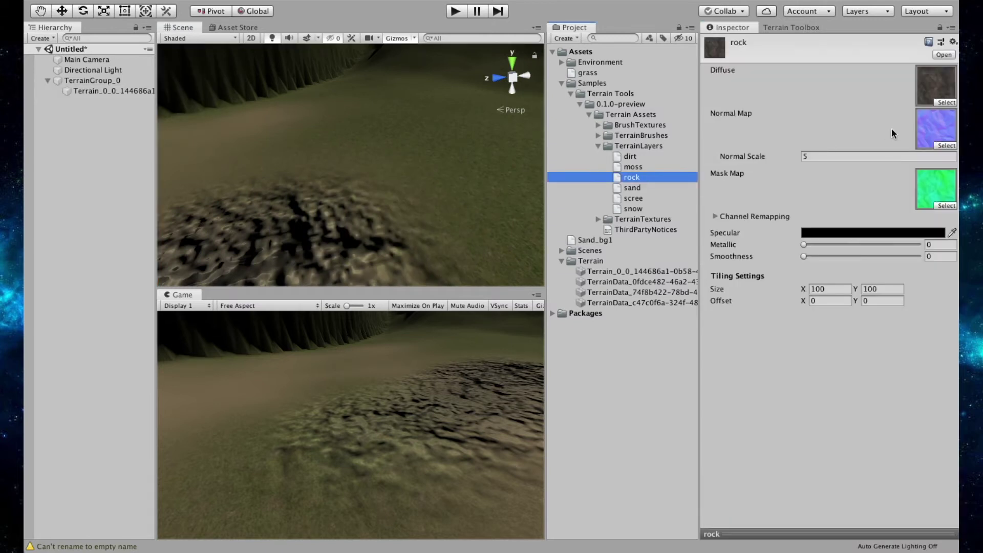
pyautogui.hotkey('ctrl', 'alt')
pyautogui.hotkey('ctrl', 'alt')
# Create a folder named TerrianLayers directly under Assets.
pyautogui.click(581, 53)
pyautogui.rightClick(581, 54)
pyautogui.moveTo(589, 58)
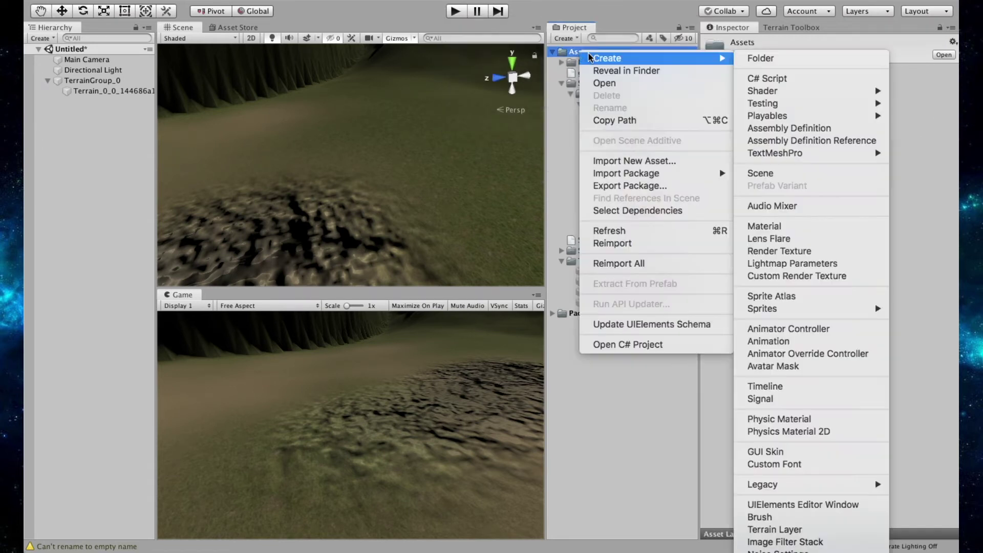
pyautogui.click(765, 59)
pyautogui.write('TerrianLayers')
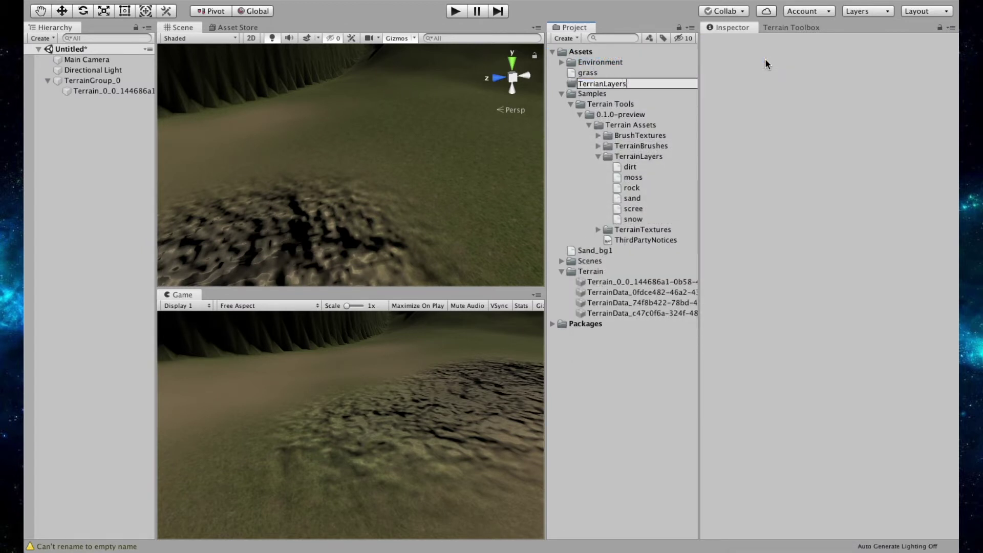
pyautogui.press('Return')
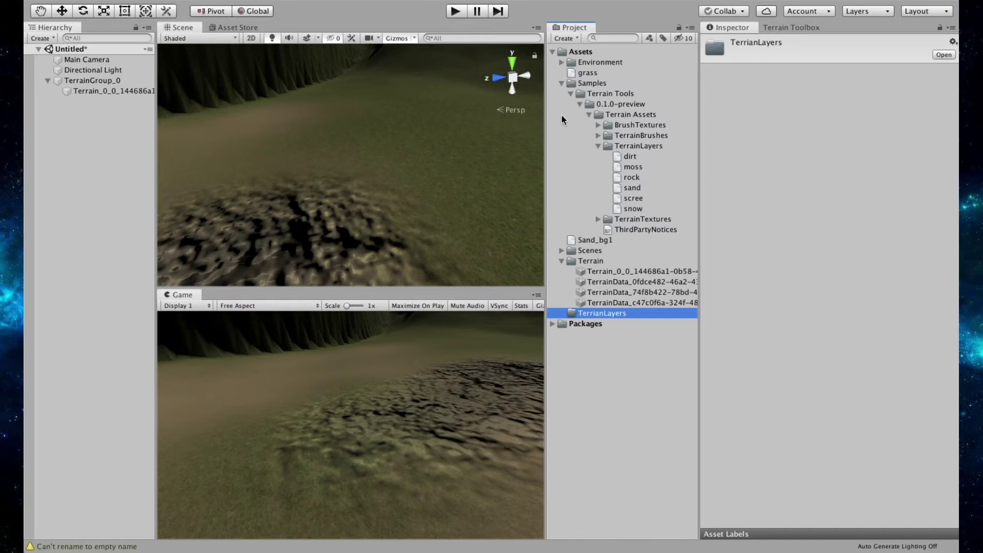
# Move the grass and Sand_bg1 layer assets into the TerrianLayers folder.
pyautogui.click(584, 73)
pyautogui.keyDown('super'); pyautogui.click(574, 241); pyautogui.keyUp('super')
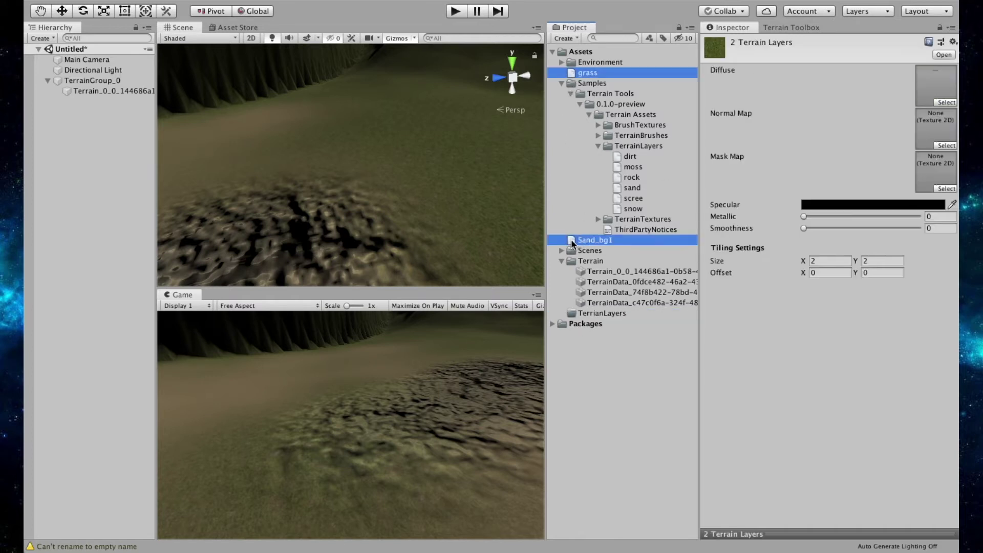
pyautogui.moveTo(620, 313); pyautogui.dragTo(616, 313)
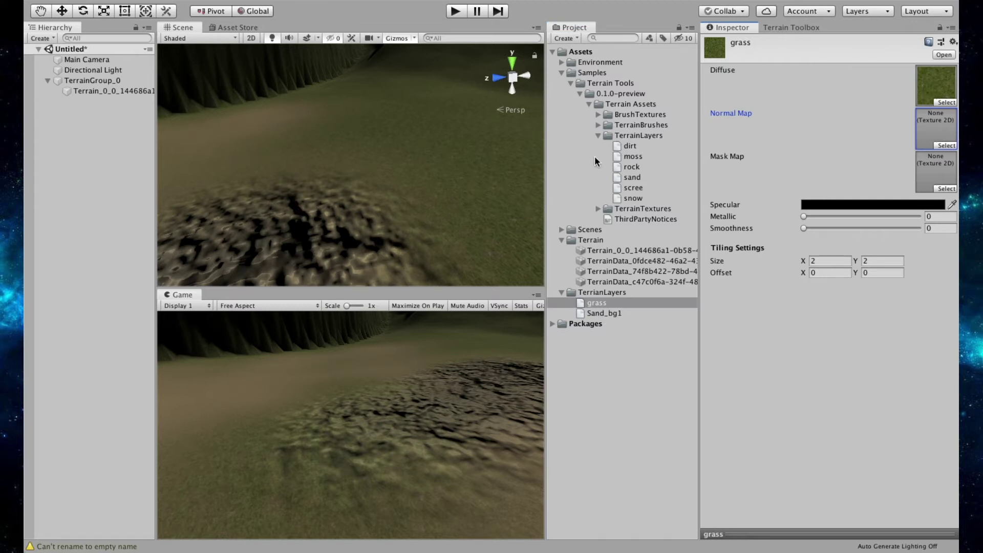
# Assign the sand_normal texture as the normal map of the Sand_bg1 layer.
pyautogui.click(602, 313)
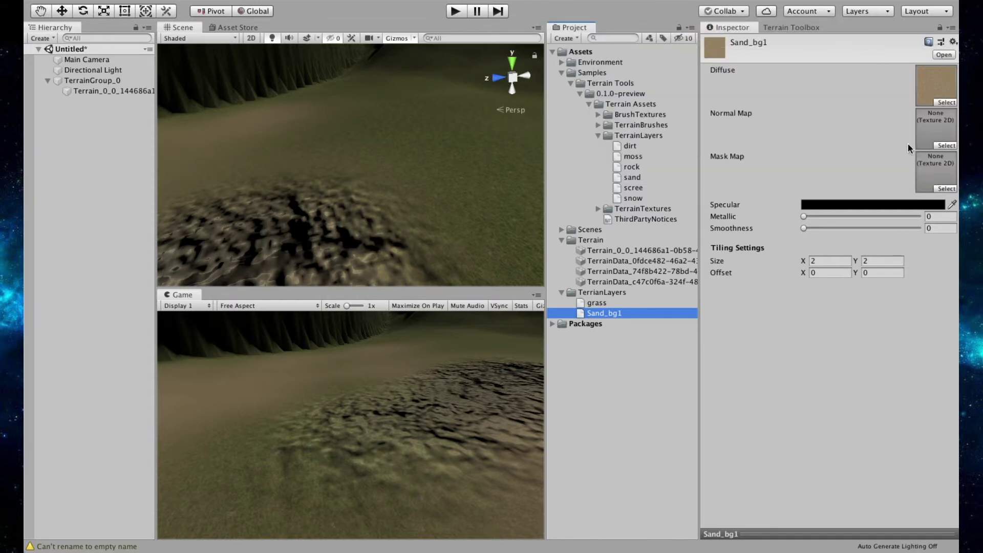
pyautogui.click(947, 146)
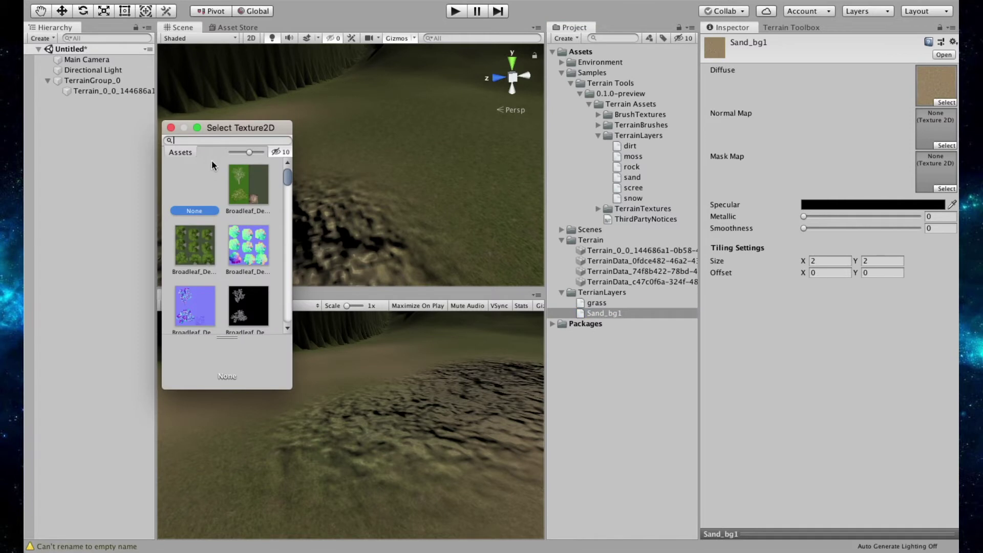
pyautogui.write('sand')
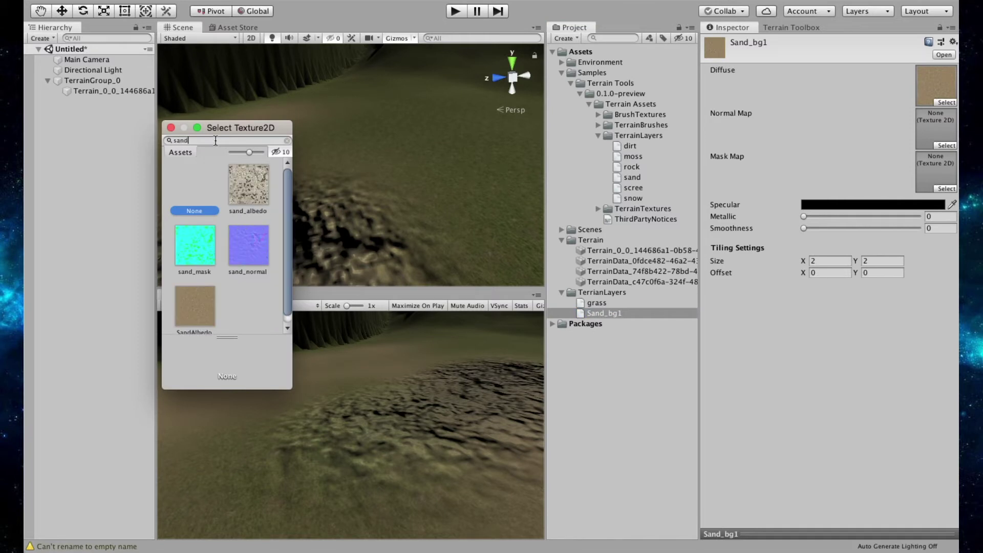
pyautogui.scroll(-1, 224, 291)
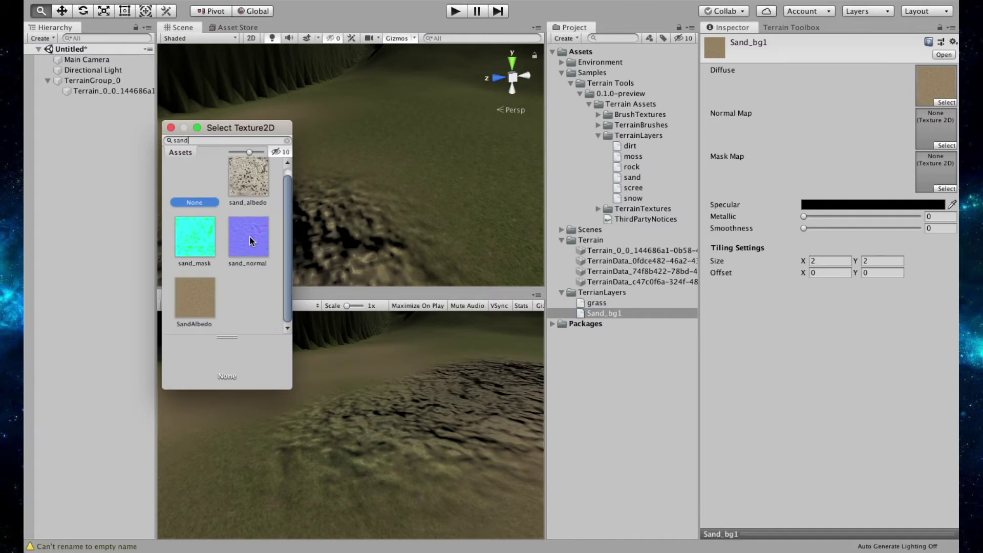
pyautogui.click(250, 236)
pyautogui.click(251, 239)
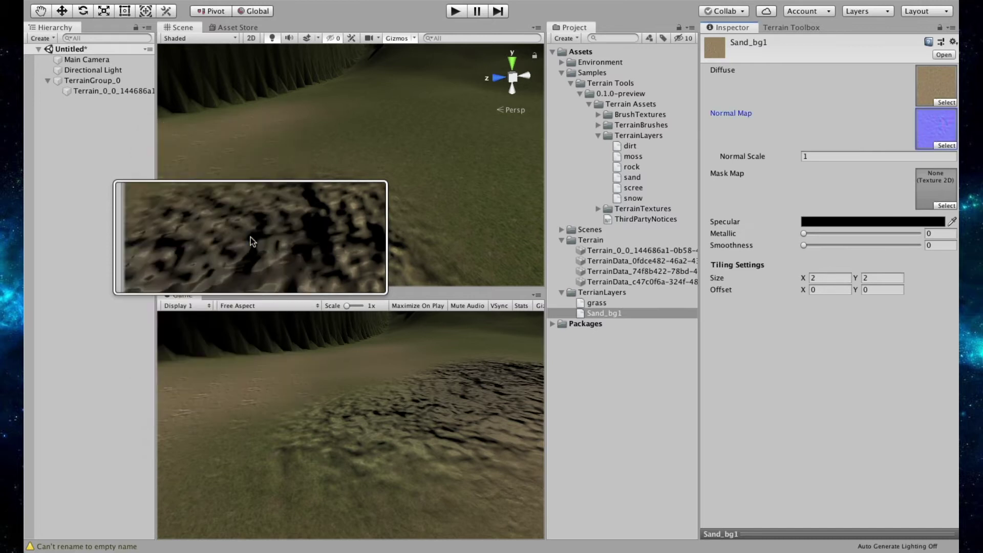
# Locate the layer's normal map texture in the project and increase the Sand_bg1 normal scale.
pyautogui.scroll(3, 318, 263)
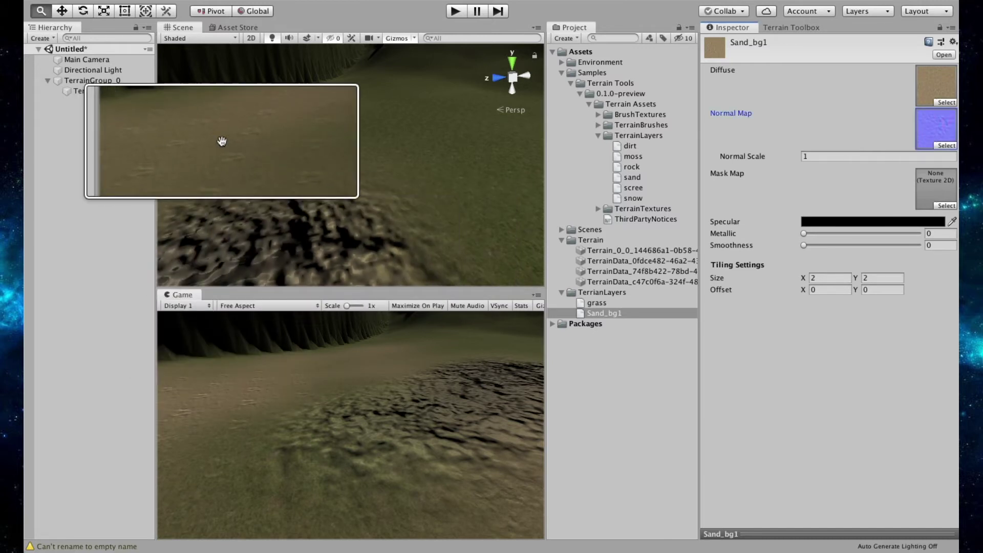
pyautogui.scroll(3, 236, 149)
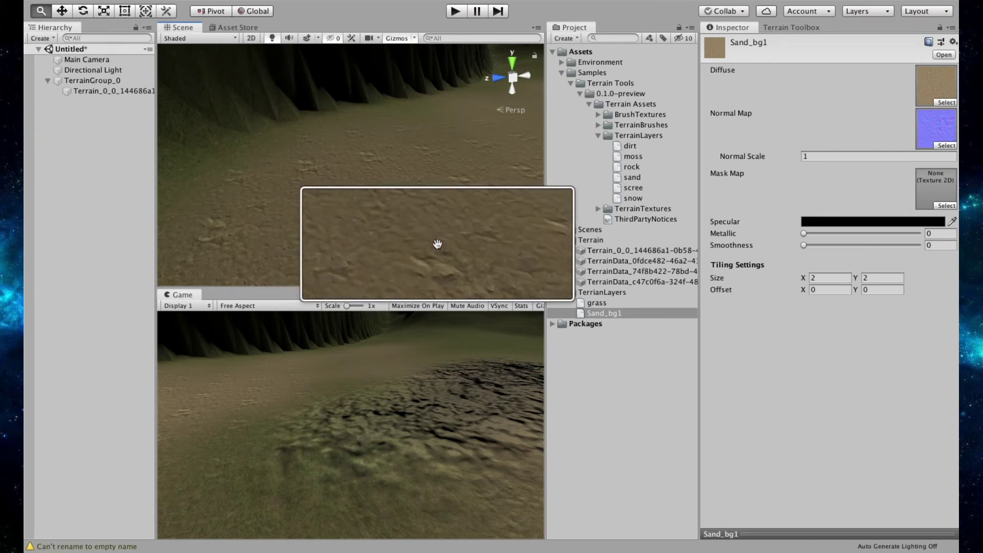
pyautogui.click(927, 145)
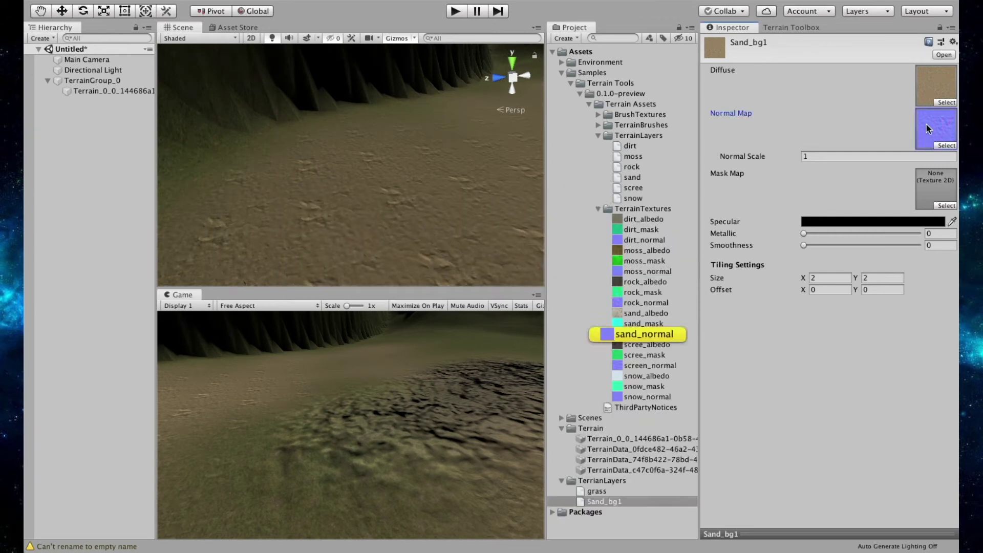
pyautogui.moveTo(768, 159)
pyautogui.mouseDown()
pyautogui.moveTo(805, 154)
pyautogui.moveTo(757, 159)
pyautogui.moveTo(789, 160)
pyautogui.moveTo(775, 159)
pyautogui.mouseUp()
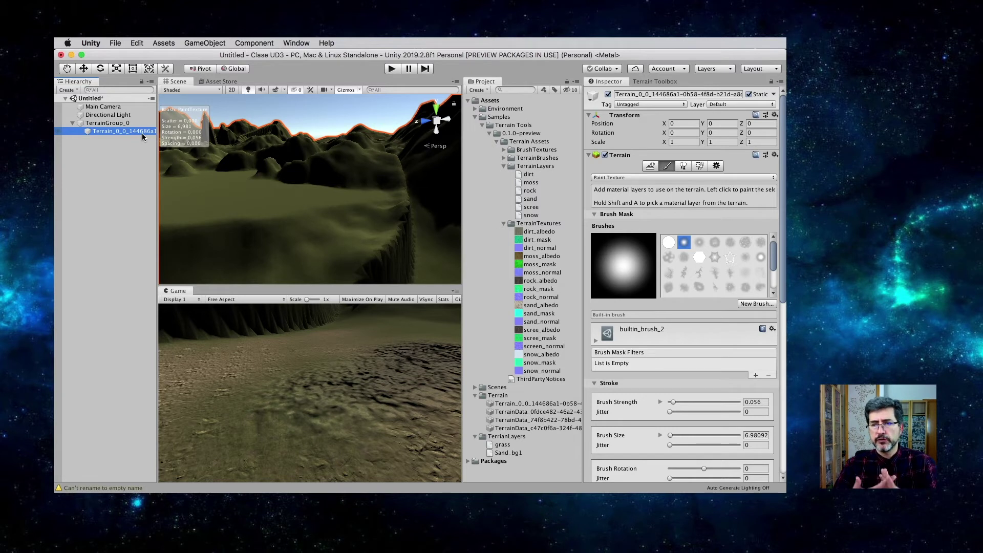
# Add the existing snow layer to the terrain's layer palette.
pyautogui.keyDown('alt'); pyautogui.moveTo(295, 191); pyautogui.dragTo(380, 208); pyautogui.keyUp('alt')
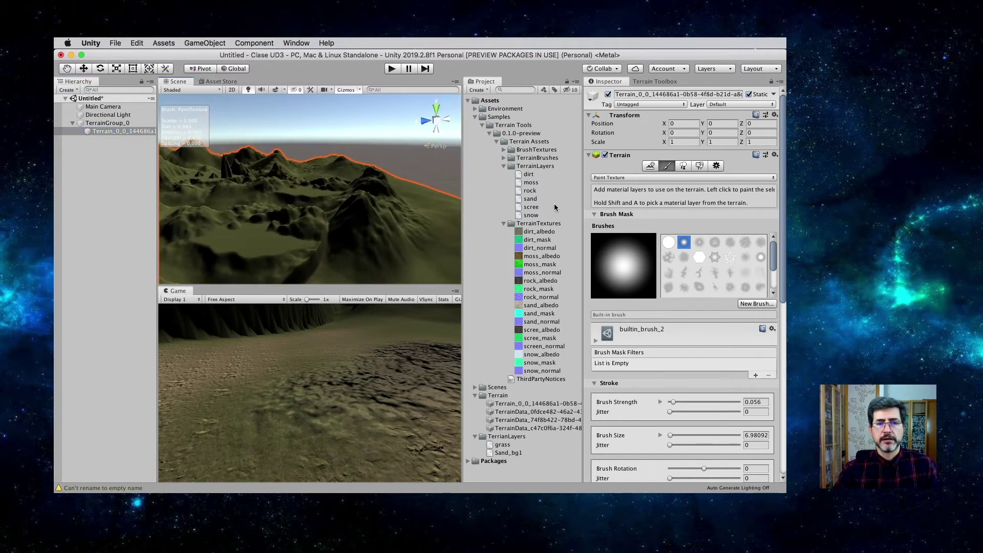
pyautogui.keyDown('ctrl'); pyautogui.scroll(5, 542, 216); pyautogui.keyUp('ctrl')
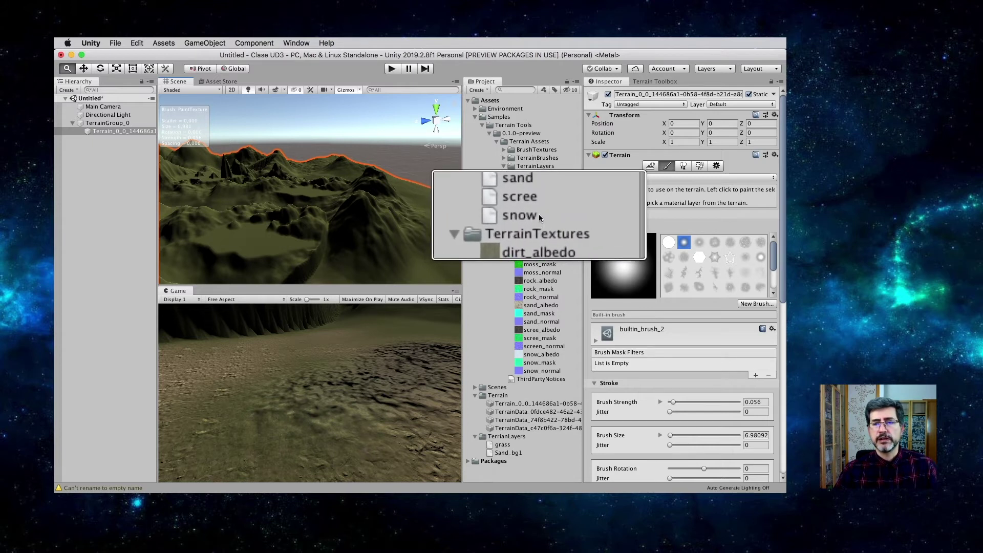
pyautogui.keyDown('ctrl'); pyautogui.scroll(-3, 526, 222); pyautogui.keyUp('ctrl')
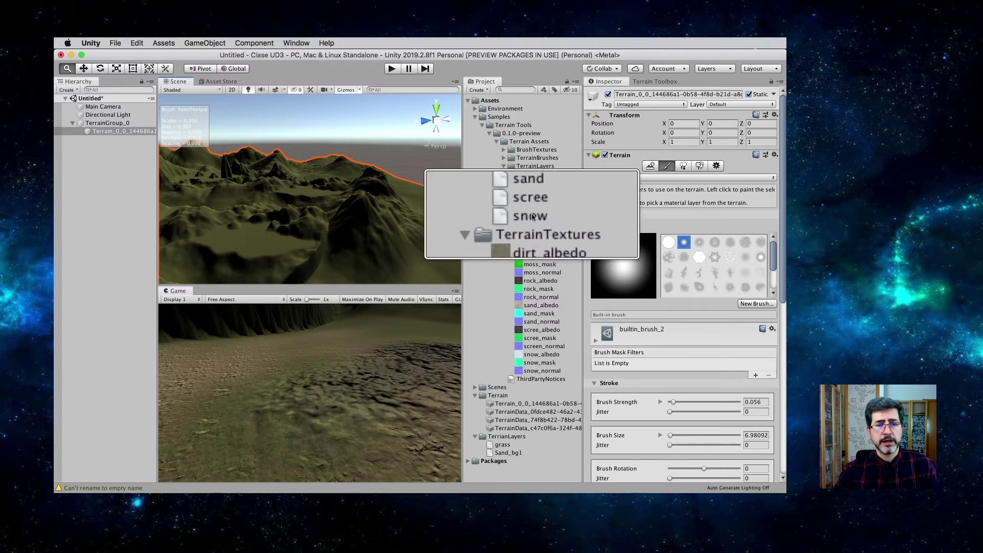
pyautogui.keyDown('ctrl'); pyautogui.scroll(-2, 533, 217); pyautogui.keyUp('ctrl')
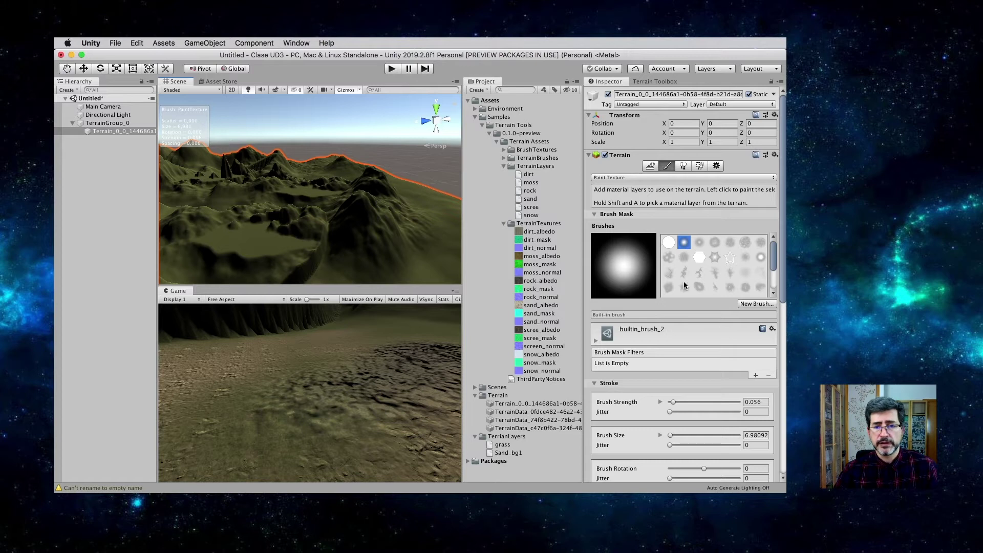
pyautogui.scroll(-10, 676, 280)
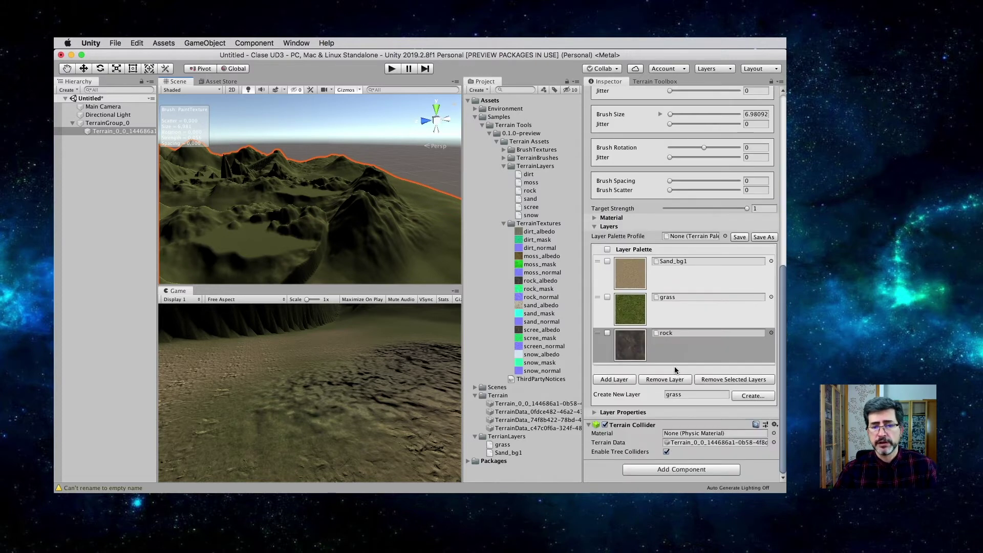
pyautogui.click(615, 380)
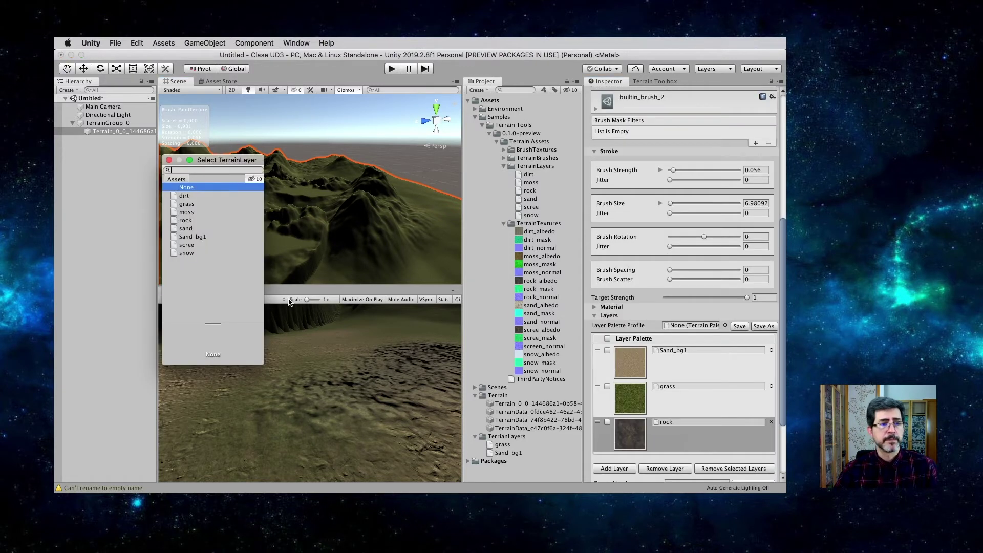
pyautogui.click(186, 253)
pyautogui.doubleClick(183, 253)
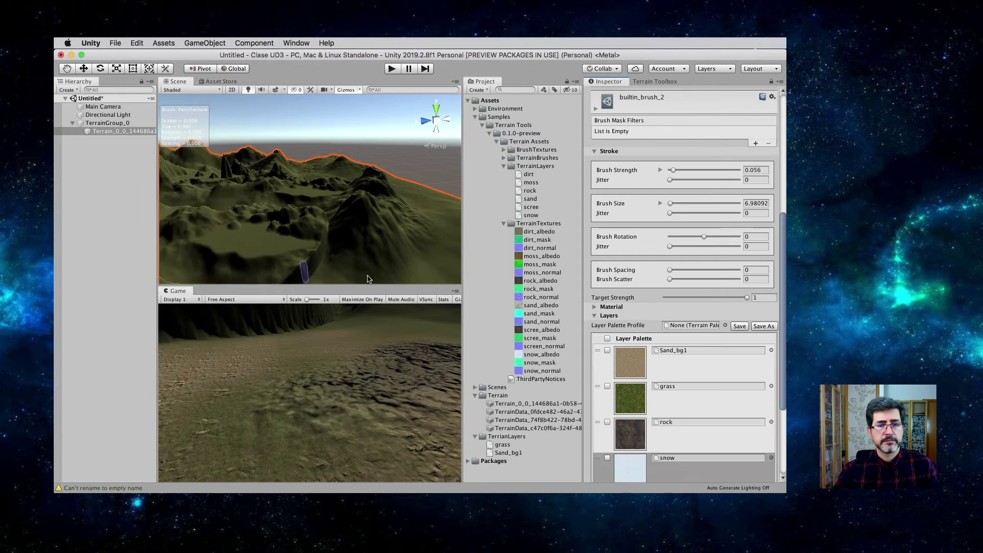
# Paint snow on the mountain peak with a brush size of about 21 and raise the brush strength to about 0.27.
pyautogui.keyDown('alt'); pyautogui.moveTo(363, 215); pyautogui.dragTo(235, 247); pyautogui.keyUp('alt')
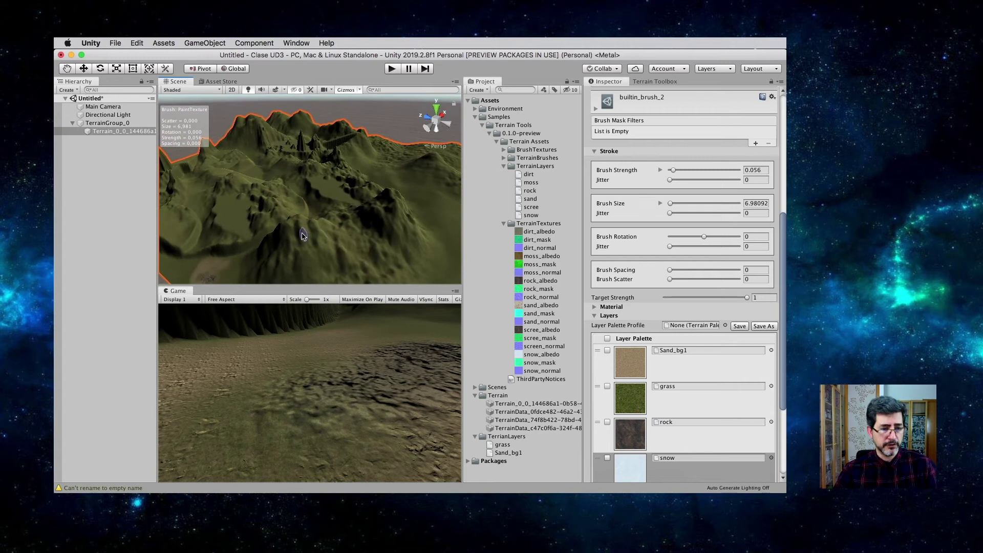
pyautogui.press('s')
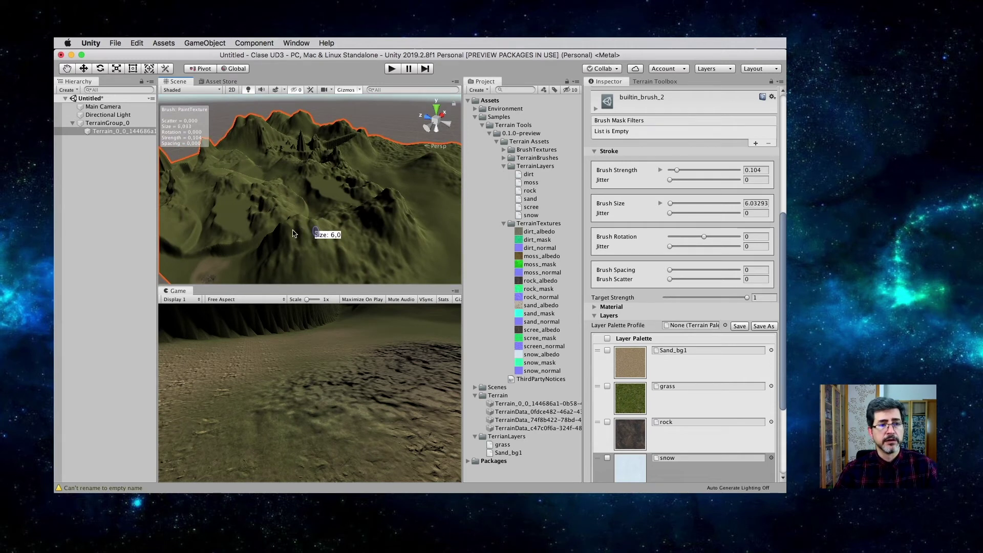
pyautogui.press('s')
pyautogui.moveTo(287, 226)
pyautogui.mouseDown()
pyautogui.moveTo(299, 224)
pyautogui.moveTo(280, 246)
pyautogui.moveTo(293, 230)
pyautogui.mouseUp()
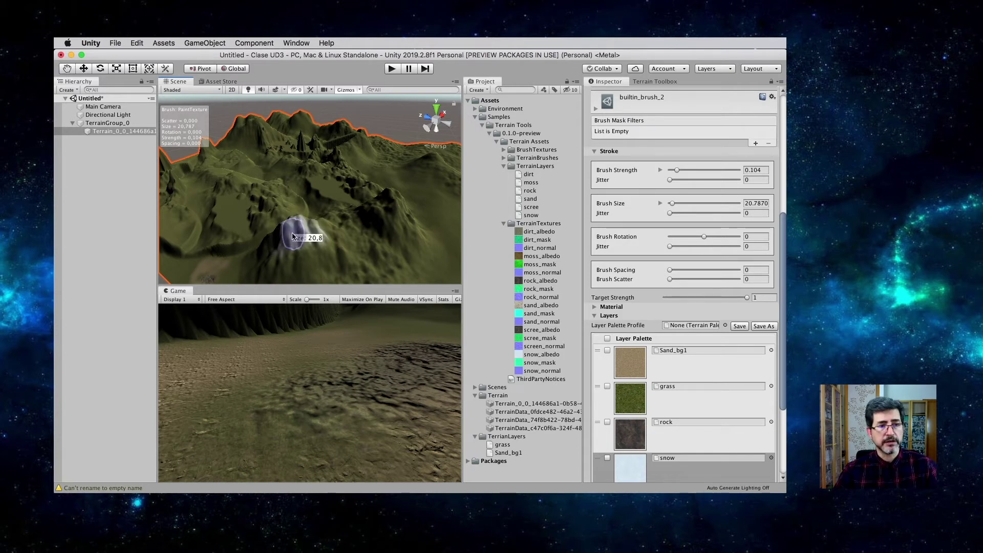
pyautogui.press('a')
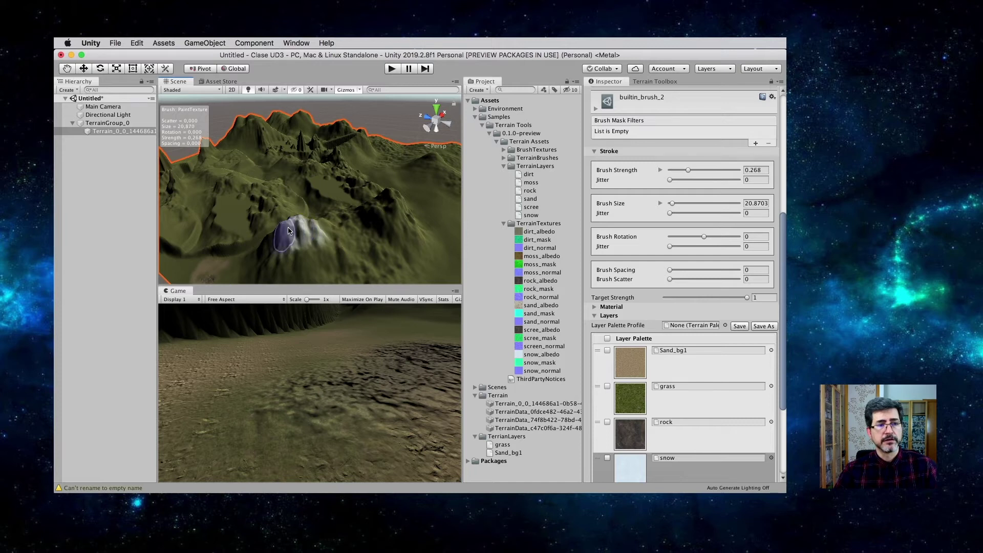
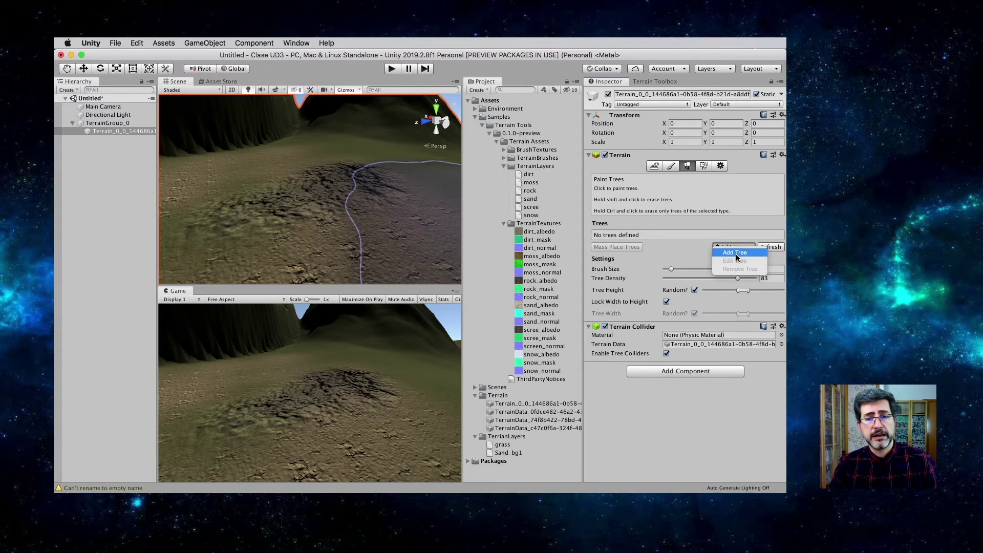
# Add the Broadleaf_Desktop prefab to the terrain's paintable trees.
pyautogui.click(736, 255)
pyautogui.keyDown('ctrl'); pyautogui.scroll(3, 148, 97); pyautogui.keyUp('ctrl')
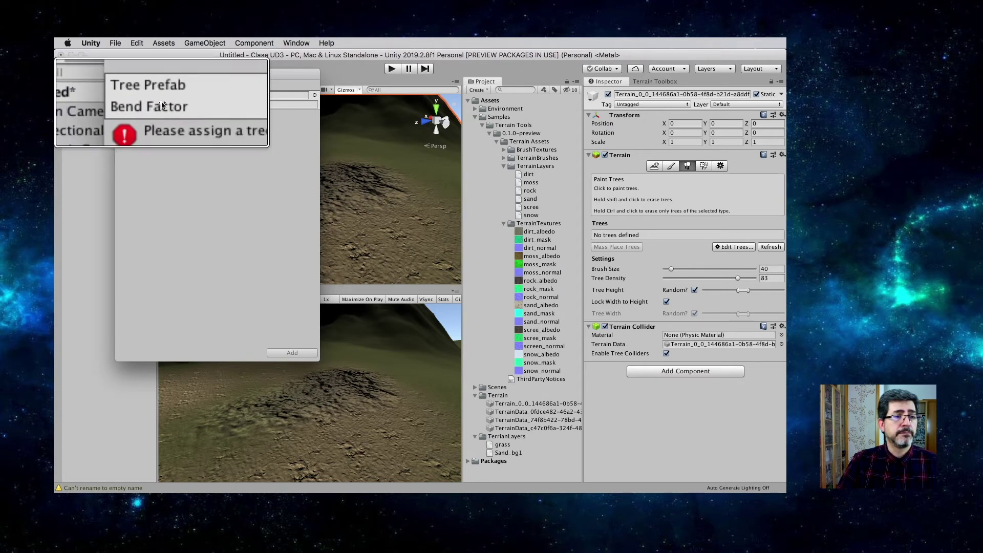
pyautogui.click(312, 96)
pyautogui.scroll(-5, 211, 238)
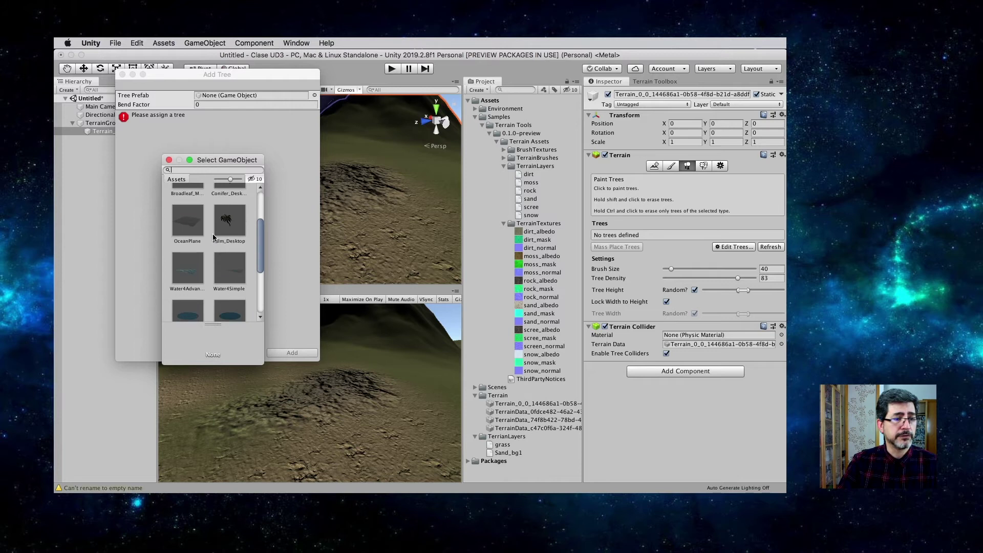
pyautogui.scroll(4, 220, 231)
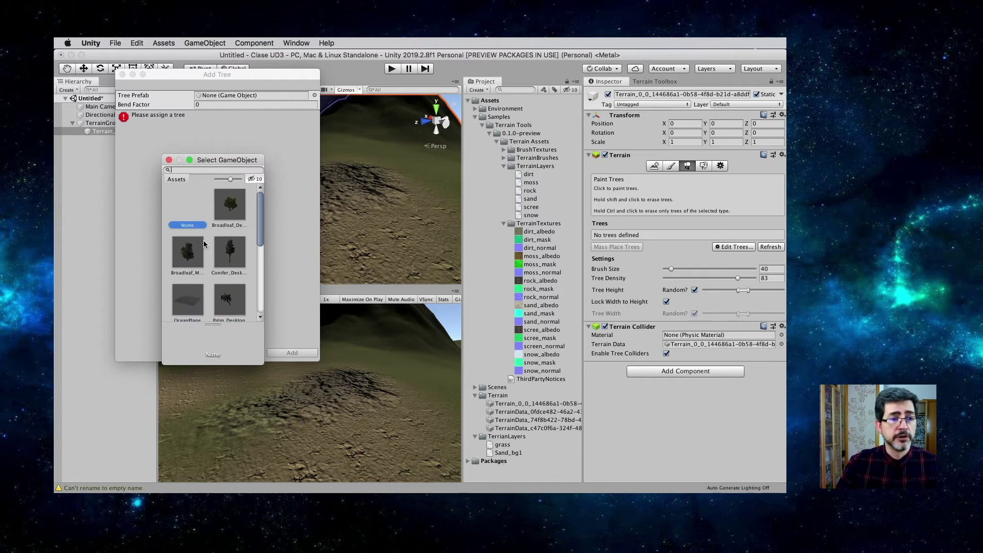
pyautogui.click(230, 210)
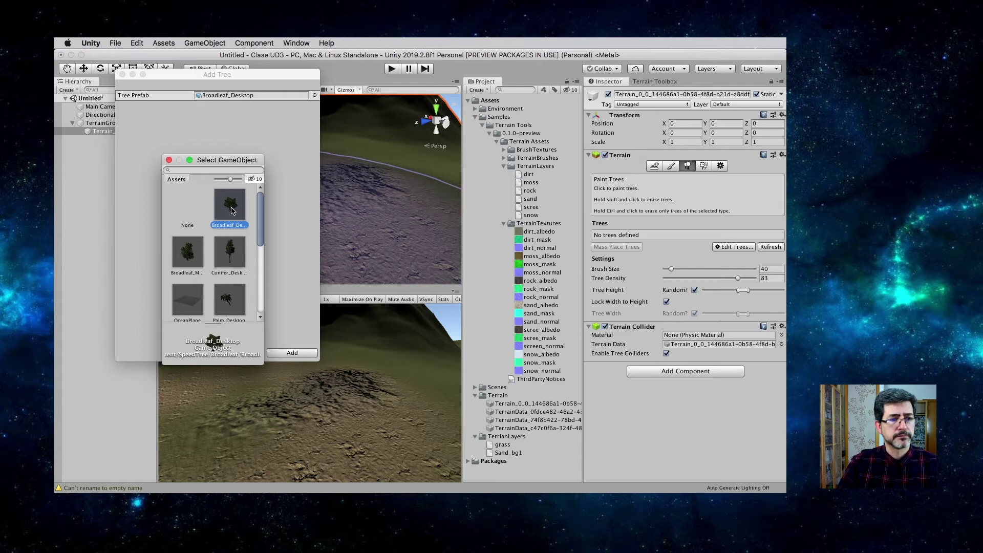
pyautogui.doubleClick(231, 210)
pyautogui.click(292, 353)
pyautogui.keyDown('ctrl'); pyautogui.scroll(5, 634, 242); pyautogui.keyUp('ctrl')
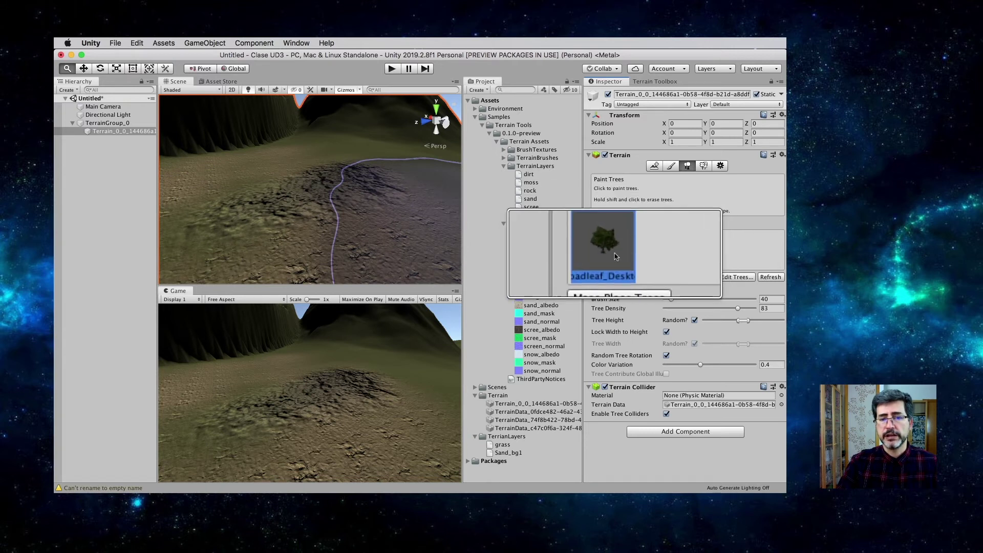
pyautogui.keyDown('ctrl'); pyautogui.scroll(-5, 617, 257); pyautogui.keyUp('ctrl')
# Add the Conifer_Desktop prefab as a second paintable tree on the terrain.
pyautogui.click(737, 277)
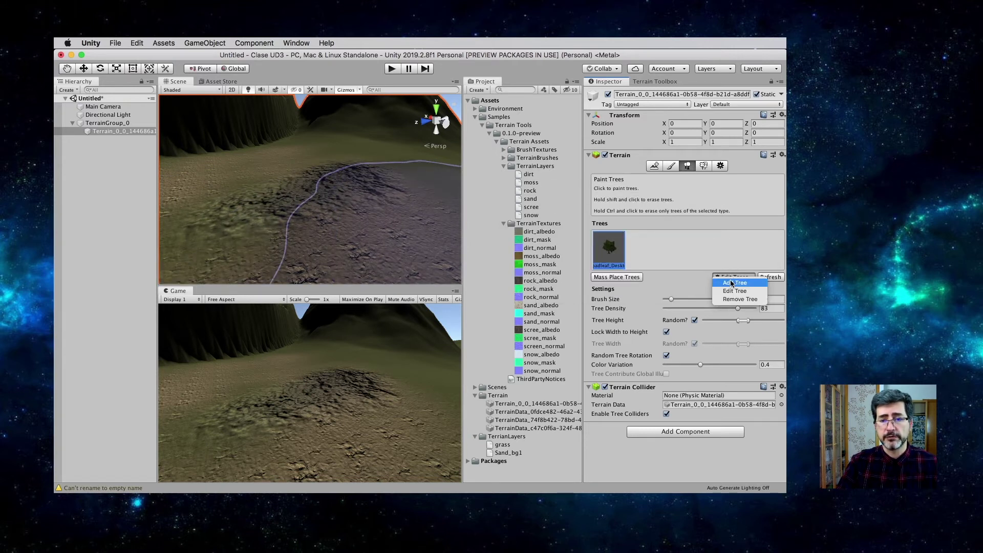
pyautogui.click(736, 283)
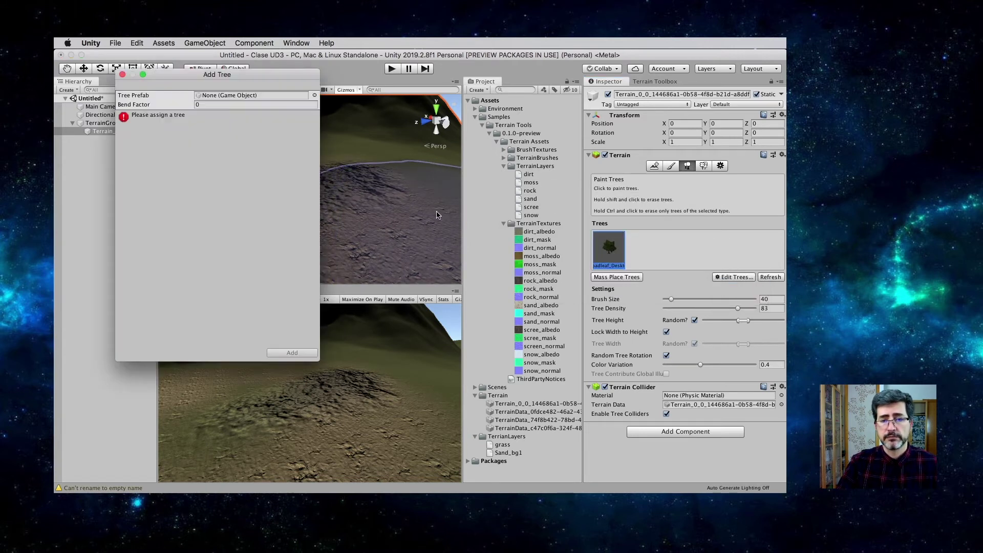
pyautogui.click(314, 95)
pyautogui.click(230, 257)
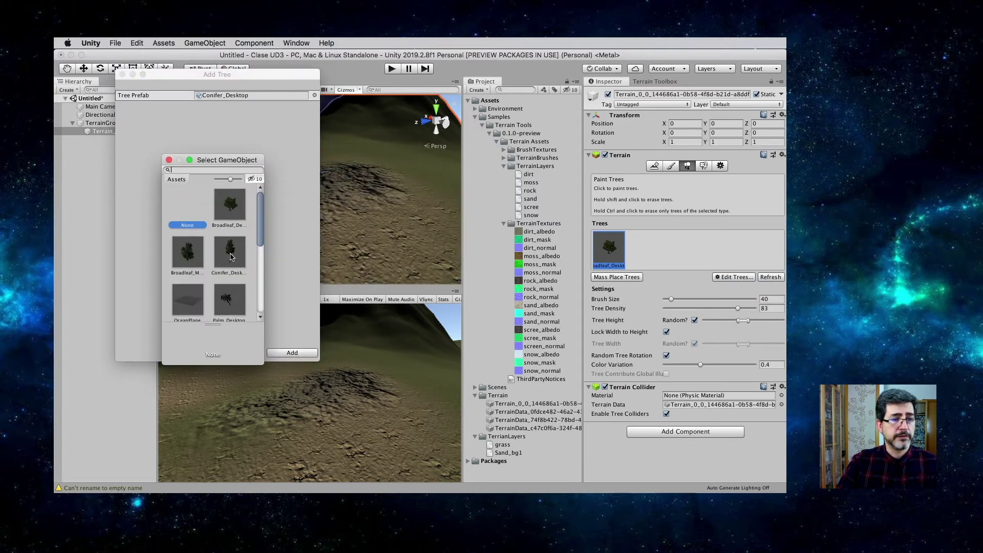
pyautogui.doubleClick(231, 256)
pyautogui.click(292, 353)
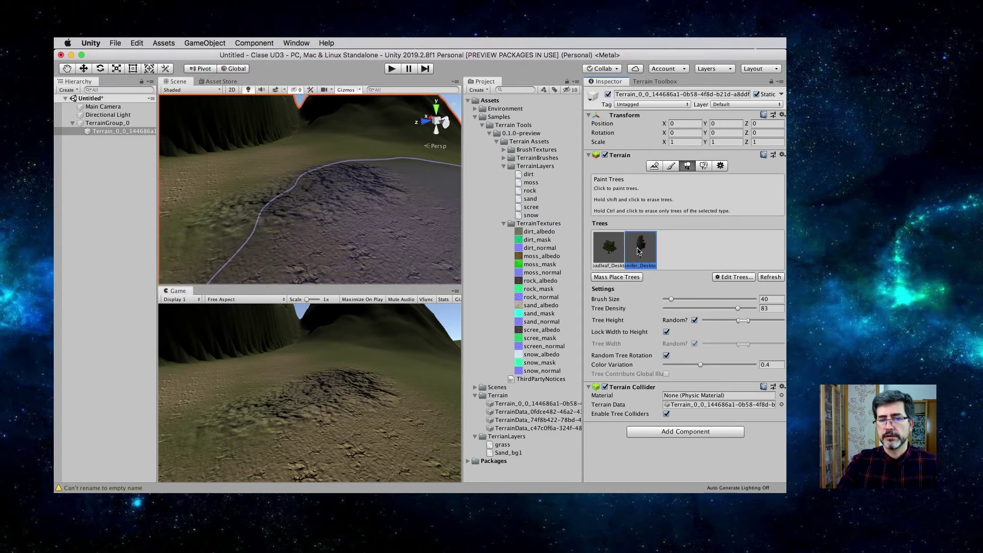
# Choose the broadleaf tree for painting and set the brush size to 14 and the tree density to 41.
pyautogui.click(609, 247)
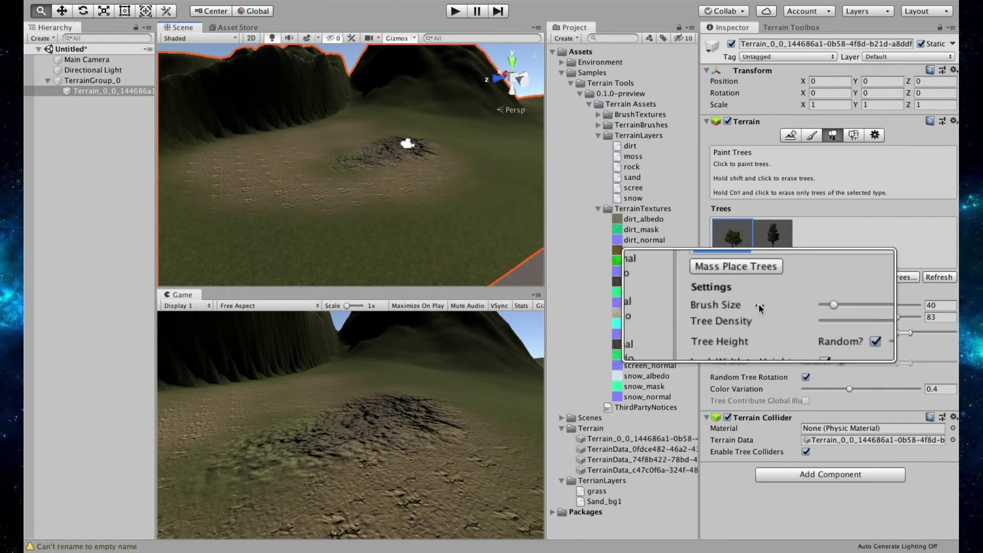
pyautogui.moveTo(809, 305); pyautogui.dragTo(807, 306)
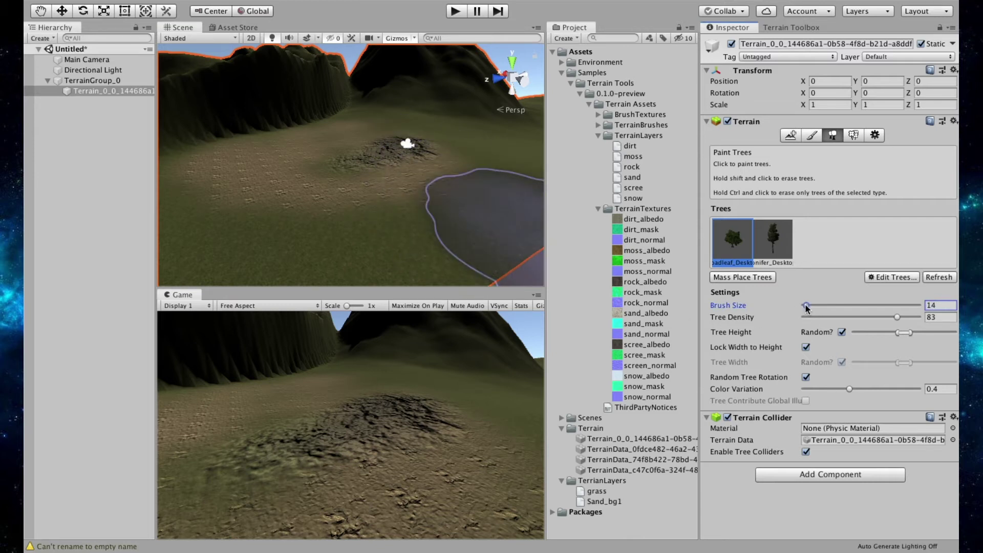
pyautogui.moveTo(897, 317); pyautogui.dragTo(845, 319)
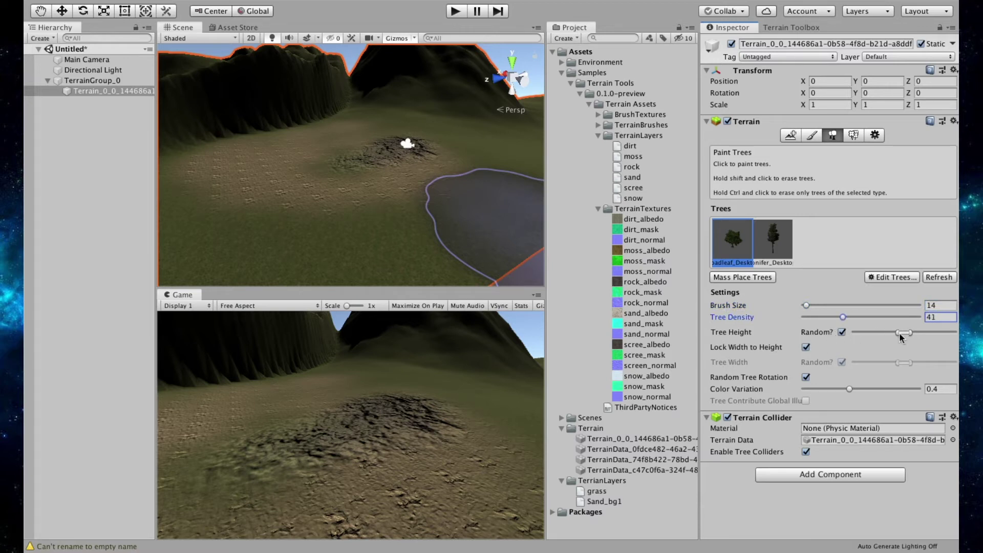
# Lower the random tree height range and review the width lock, random rotation and color variation settings.
pyautogui.keyDown('ctrl'); pyautogui.scroll(5, 899, 333); pyautogui.keyUp('ctrl')
pyautogui.keyDown('ctrl'); pyautogui.scroll(-5, 880, 333); pyautogui.keyUp('ctrl')
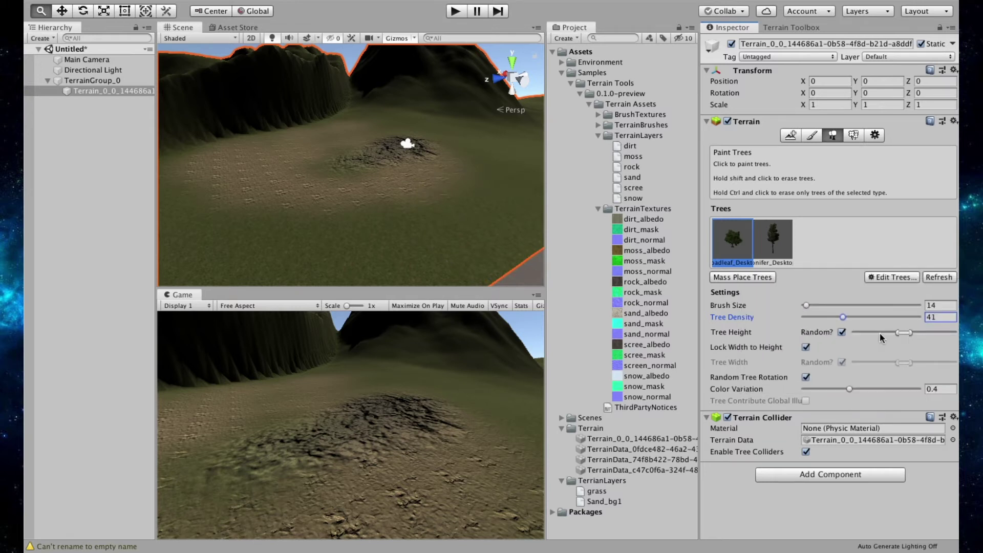
pyautogui.moveTo(904, 330); pyautogui.dragTo(885, 332)
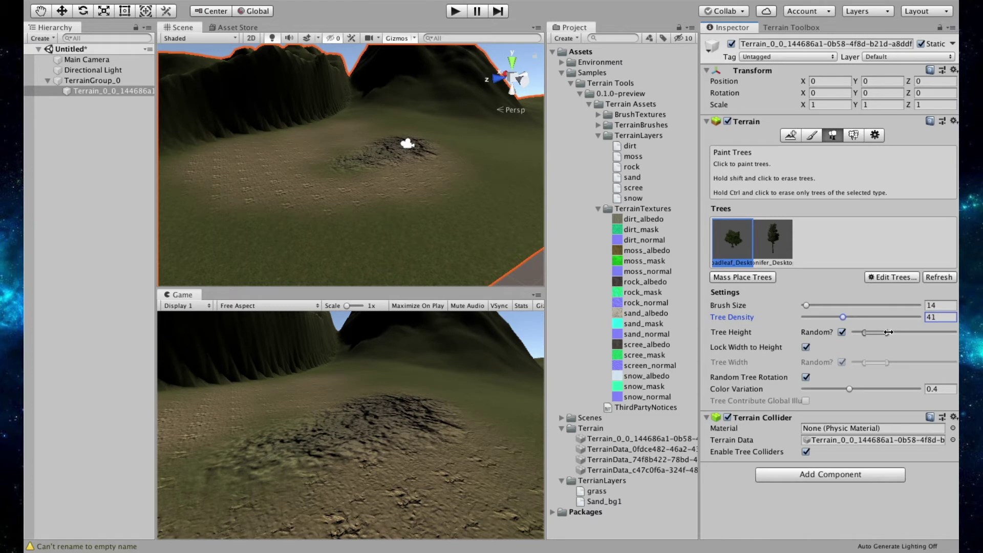
pyautogui.keyDown('ctrl'); pyautogui.scroll(5, 755, 348); pyautogui.keyUp('ctrl')
pyautogui.keyDown('ctrl'); pyautogui.scroll(-3, 757, 347); pyautogui.keyUp('ctrl')
pyautogui.keyDown('ctrl'); pyautogui.scroll(-4, 757, 350); pyautogui.keyUp('ctrl')
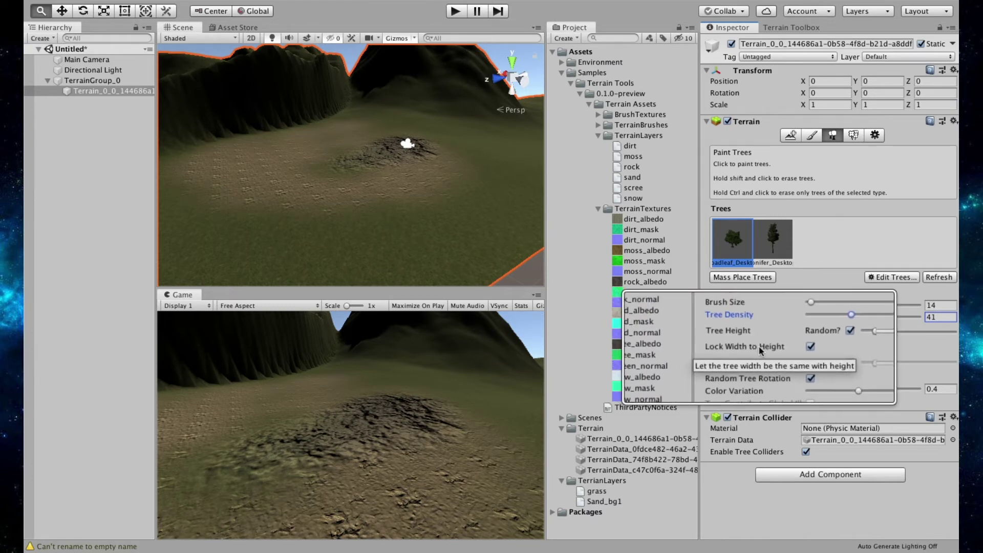
pyautogui.keyDown('ctrl'); pyautogui.scroll(4, 809, 381); pyautogui.keyUp('ctrl')
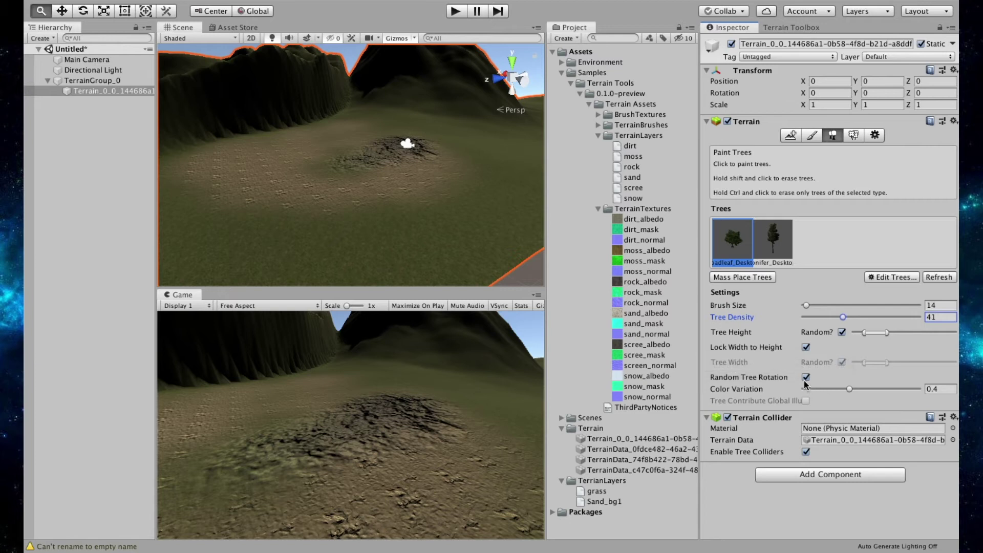
pyautogui.keyDown('ctrl'); pyautogui.scroll(-4, 807, 379); pyautogui.keyUp('ctrl')
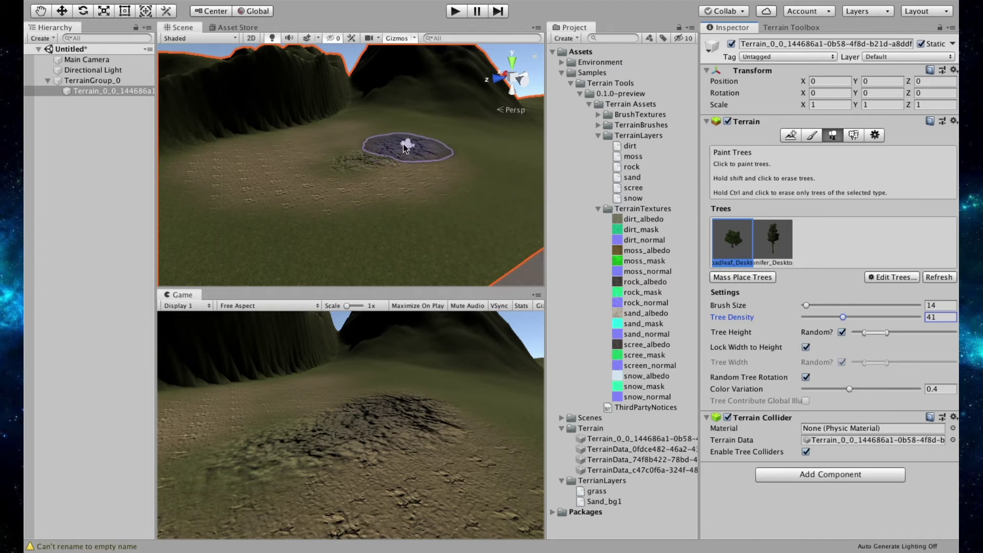
# Try painting broadleaf trees around the rocky patch and undo the placed trees.
pyautogui.click(419, 139)
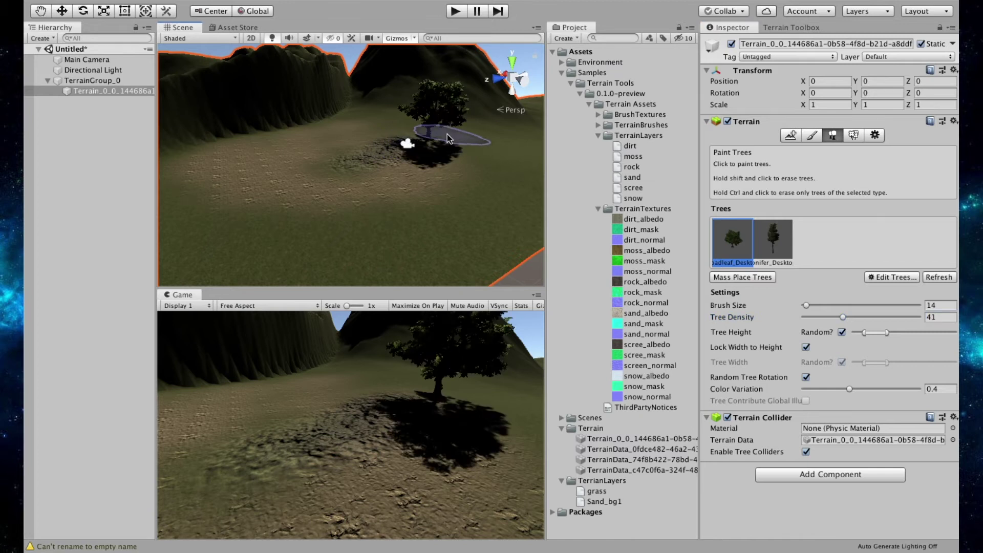
pyautogui.moveTo(442, 152)
pyautogui.mouseDown()
pyautogui.moveTo(318, 139)
pyautogui.moveTo(296, 190)
pyautogui.mouseUp()
pyautogui.press('super+z')
pyautogui.press('super+z')
pyautogui.press('super+z')
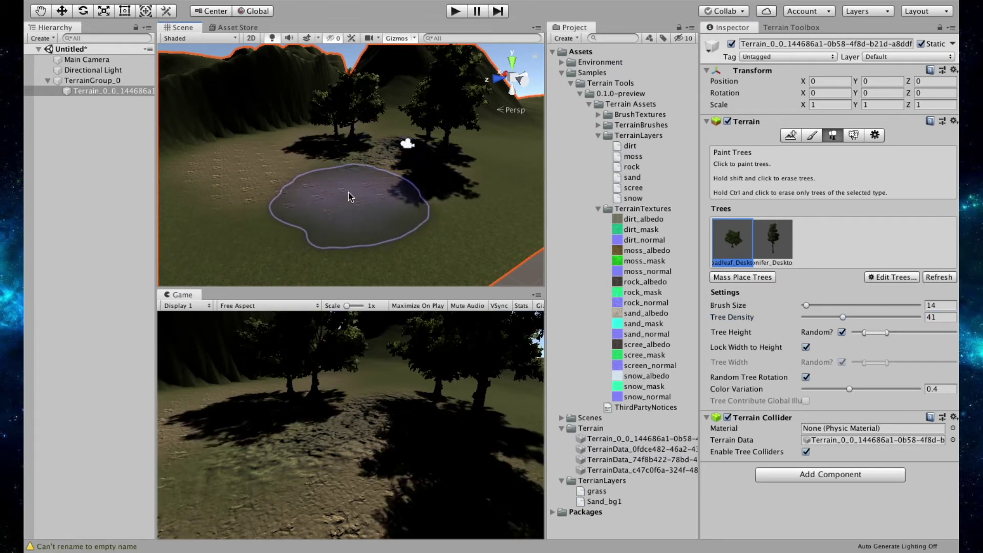
# Paint broadleaf trees with a reduced maximum random height around the rocky patch and mix in conifers.
pyautogui.moveTo(885, 334); pyautogui.dragTo(880, 335)
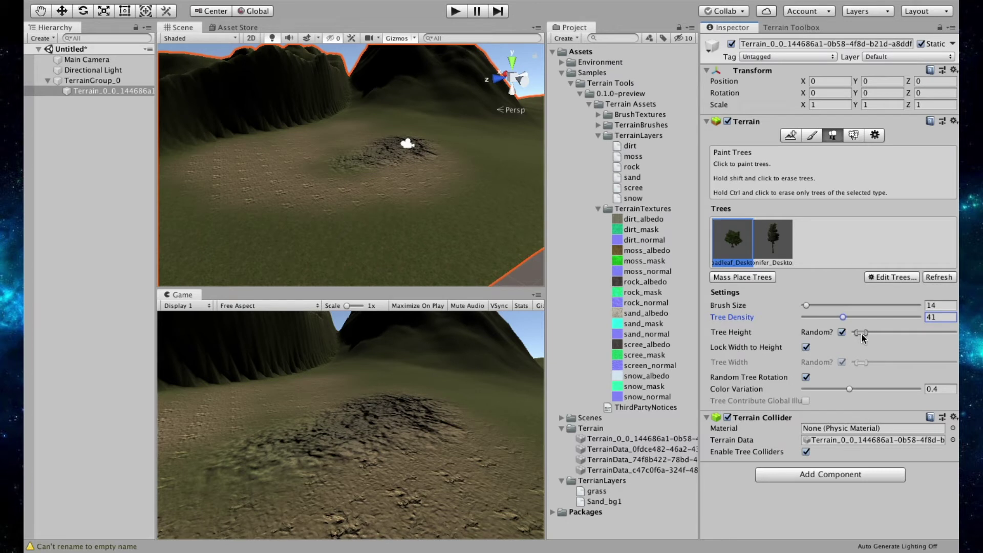
pyautogui.moveTo(455, 148)
pyautogui.mouseDown()
pyautogui.moveTo(416, 161)
pyautogui.moveTo(366, 113)
pyautogui.moveTo(297, 201)
pyautogui.moveTo(296, 154)
pyautogui.moveTo(336, 147)
pyautogui.moveTo(370, 119)
pyautogui.moveTo(478, 133)
pyautogui.moveTo(483, 179)
pyautogui.moveTo(527, 200)
pyautogui.mouseUp()
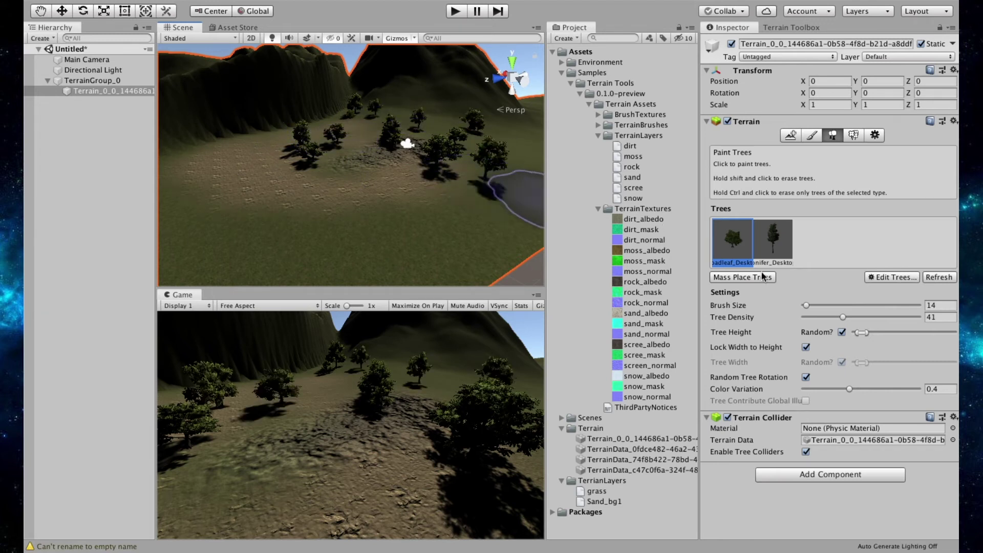
pyautogui.click(784, 246)
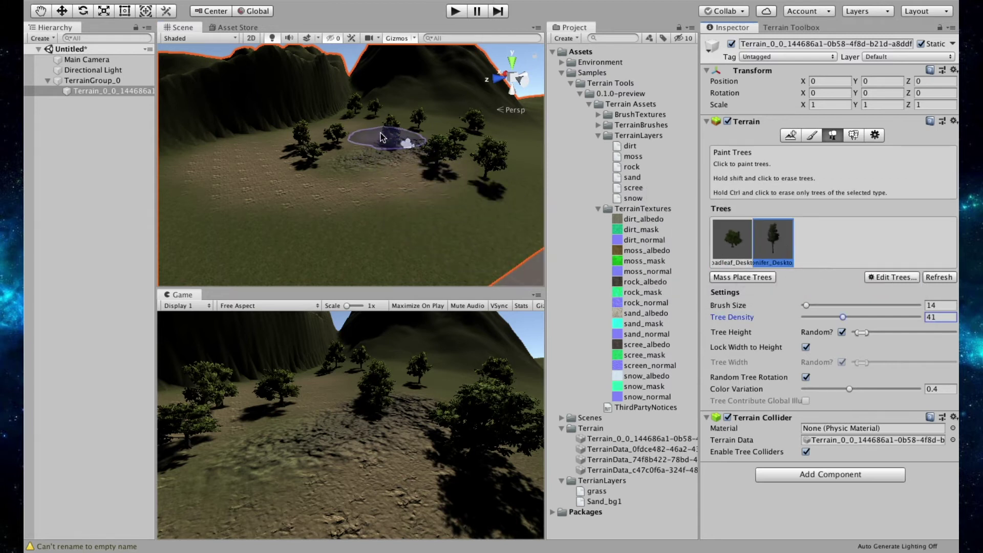
pyautogui.moveTo(358, 137)
pyautogui.mouseDown()
pyautogui.moveTo(343, 155)
pyautogui.moveTo(444, 184)
pyautogui.moveTo(400, 143)
pyautogui.moveTo(423, 130)
pyautogui.moveTo(414, 136)
pyautogui.mouseUp()
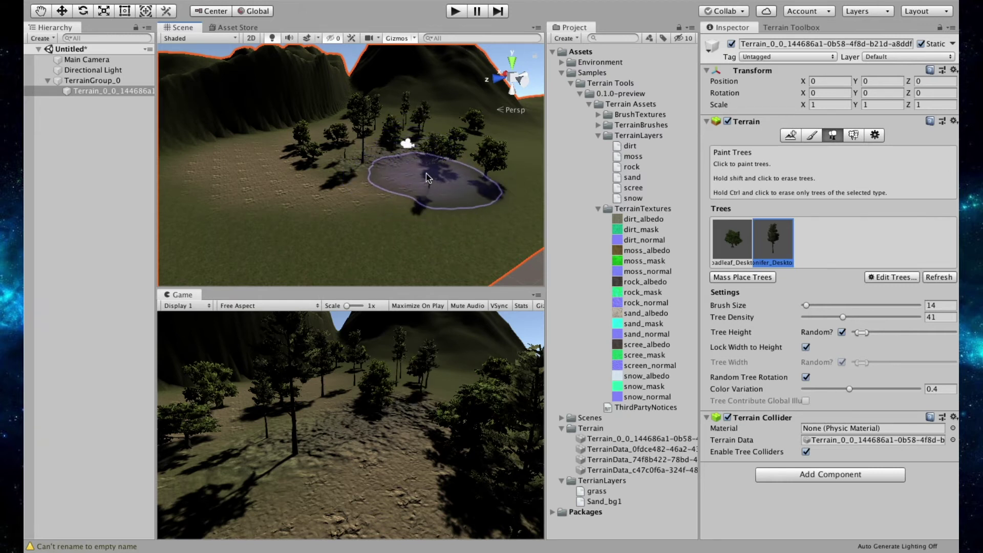
# Undo the painted conifers and repaint conifers among the broadleaf trees around the rocky patch.
pyautogui.press('super+z')
pyautogui.press('super+z')
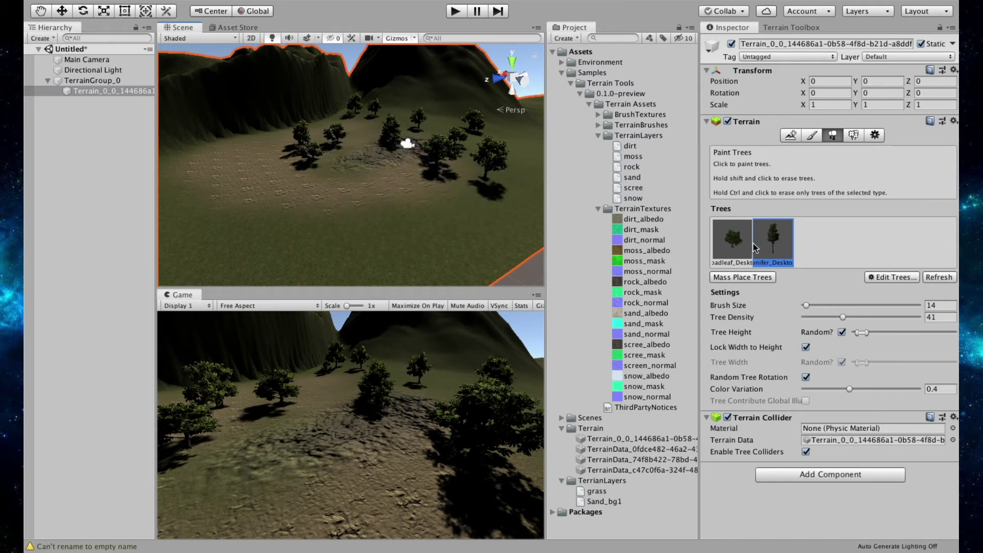
pyautogui.moveTo(417, 161)
pyautogui.mouseDown()
pyautogui.moveTo(404, 134)
pyautogui.moveTo(340, 184)
pyautogui.moveTo(355, 183)
pyautogui.moveTo(369, 161)
pyautogui.mouseUp()
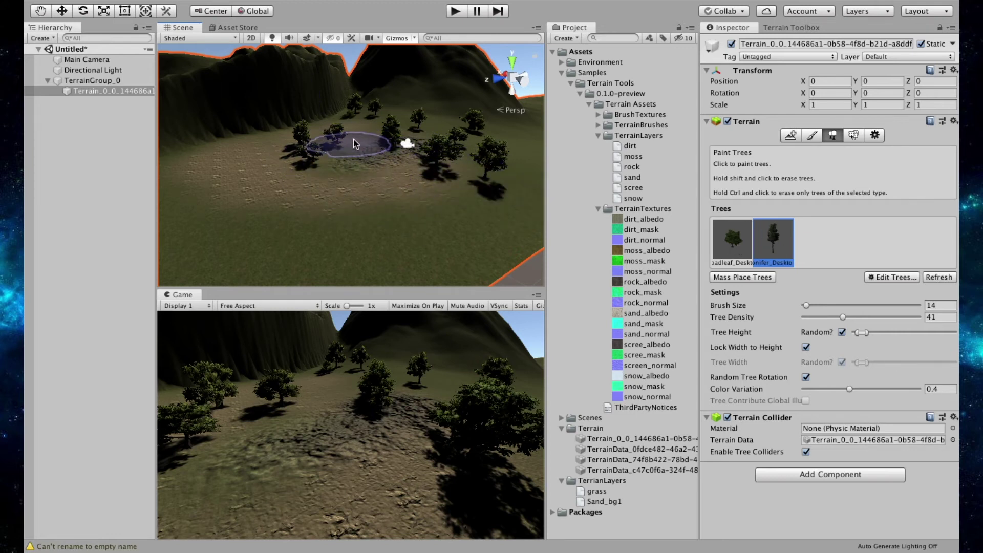
pyautogui.moveTo(351, 146); pyautogui.dragTo(387, 276)
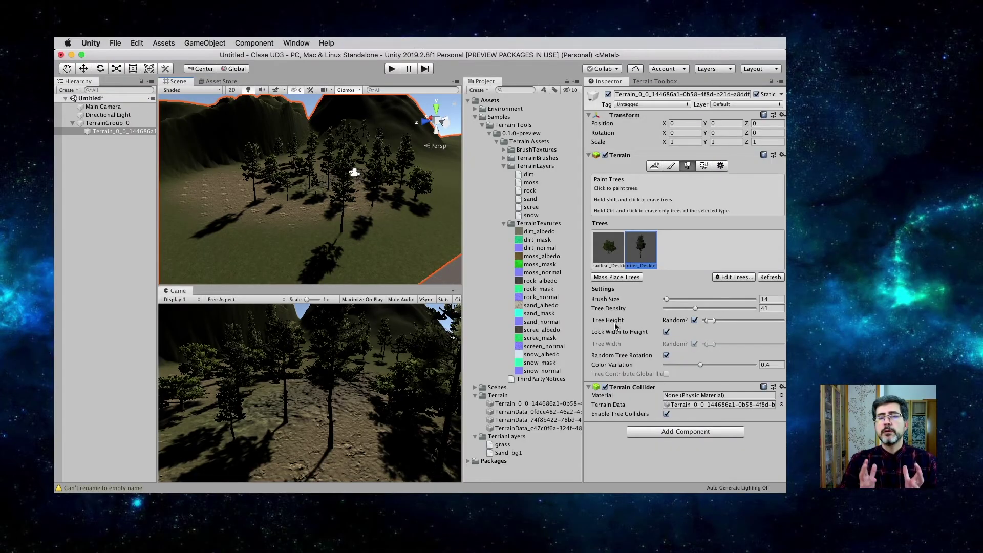
# Switch the terrain from tree painting to detail painting and bring up its detail settings.
pyautogui.press('alt+super+8')
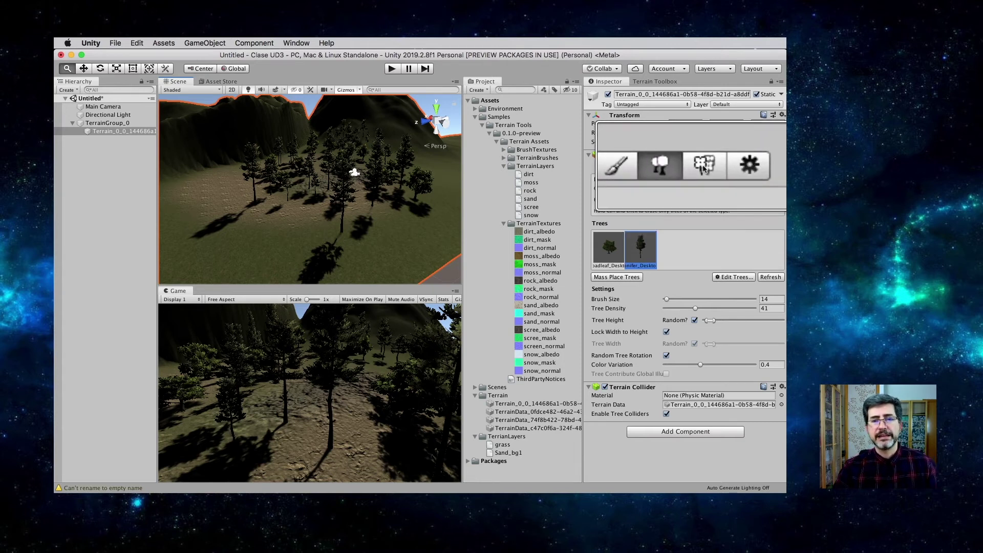
pyautogui.press('alt+super+8')
pyautogui.click(700, 165)
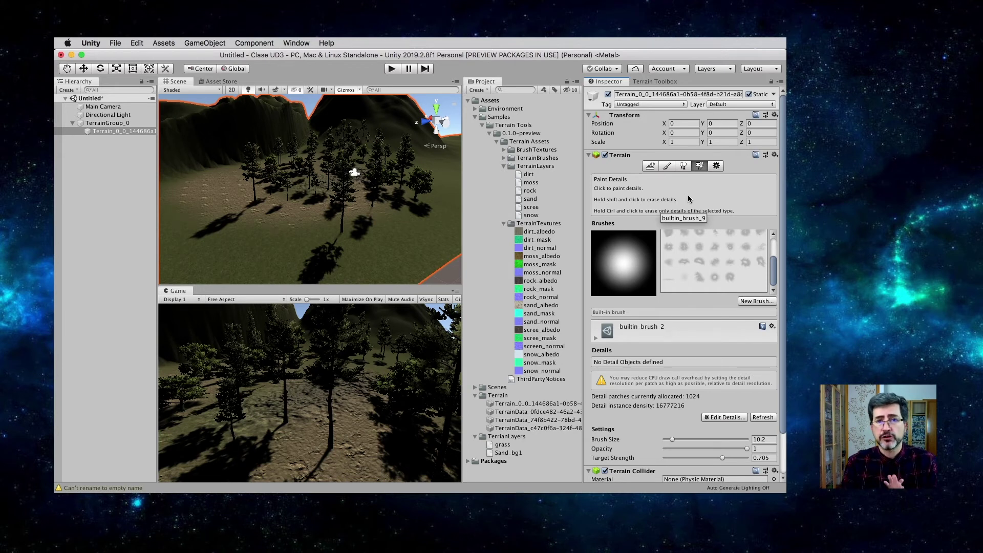
pyautogui.scroll(-2, 720, 370)
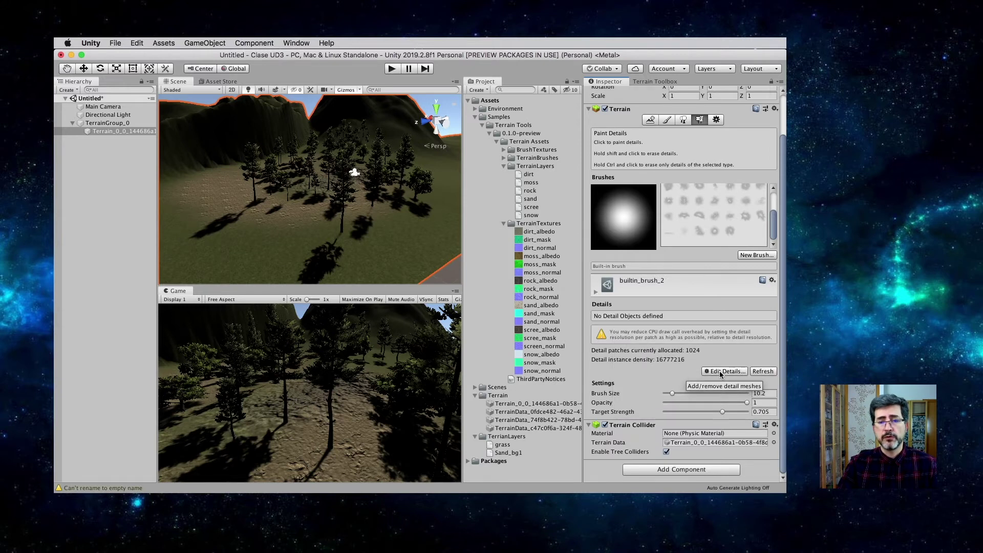
# Add a grass texture detail using GrassFrond02AlbedoAlpha with the default size and color settings.
pyautogui.click(721, 371)
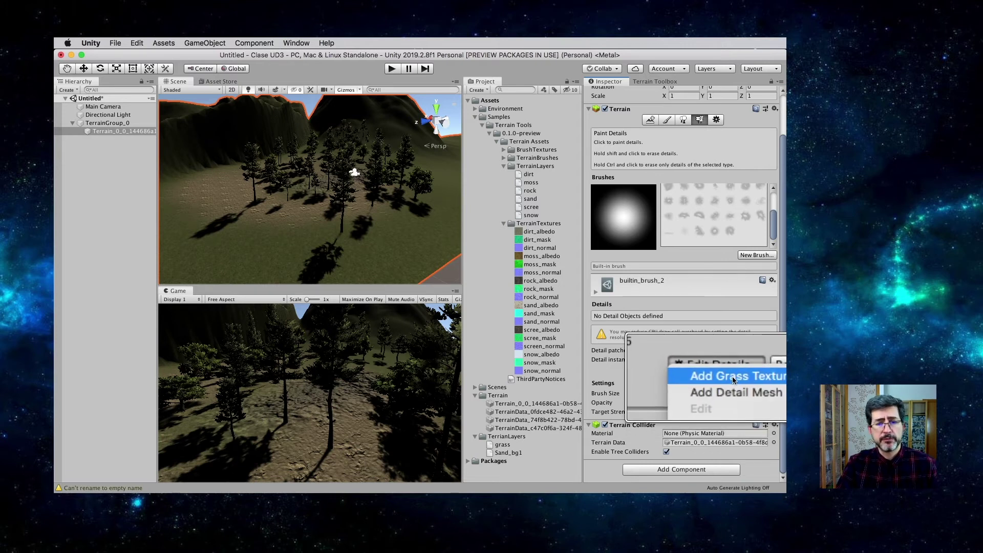
pyautogui.click(733, 379)
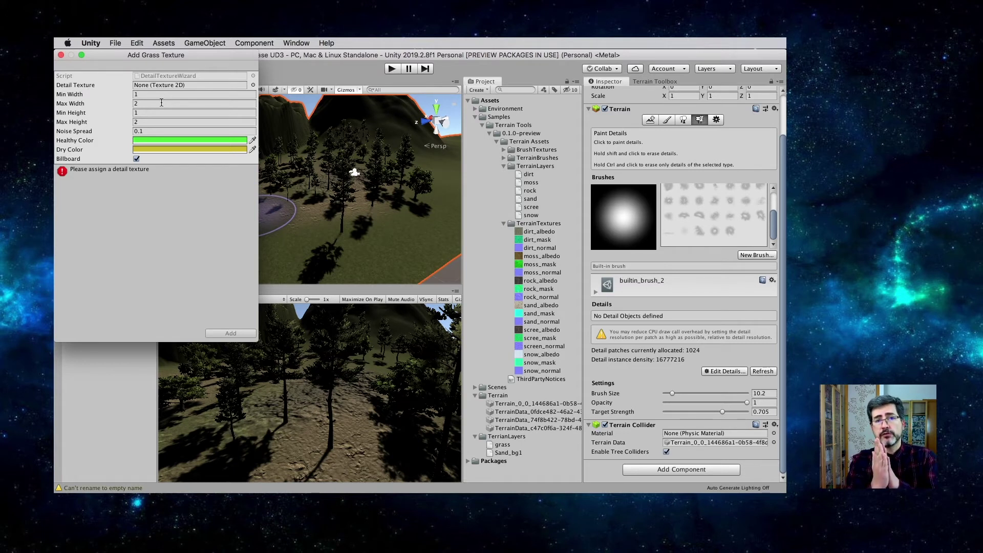
pyautogui.click(253, 85)
pyautogui.scroll(-10, 215, 242)
pyautogui.scroll(-10, 215, 242)
pyautogui.scroll(2, 215, 242)
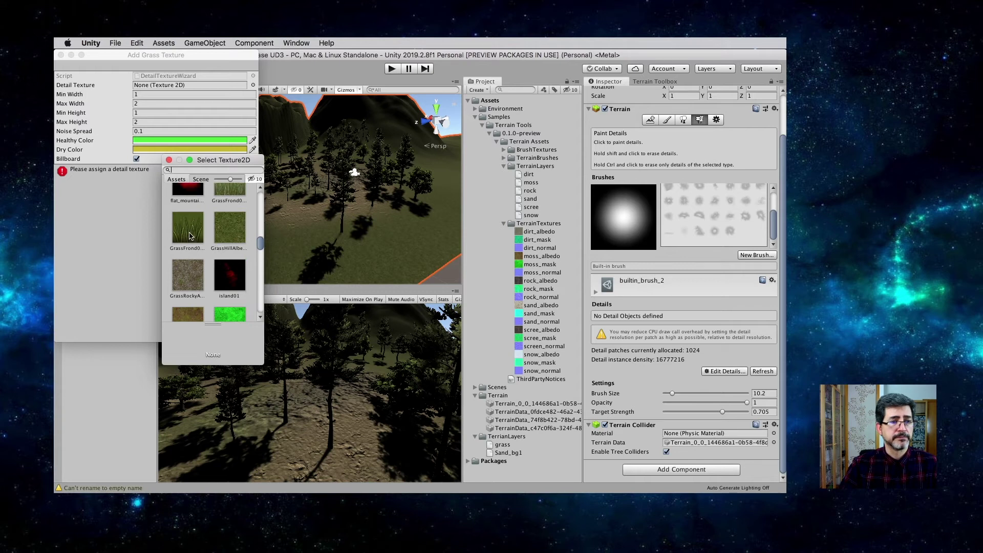
pyautogui.doubleClick(189, 234)
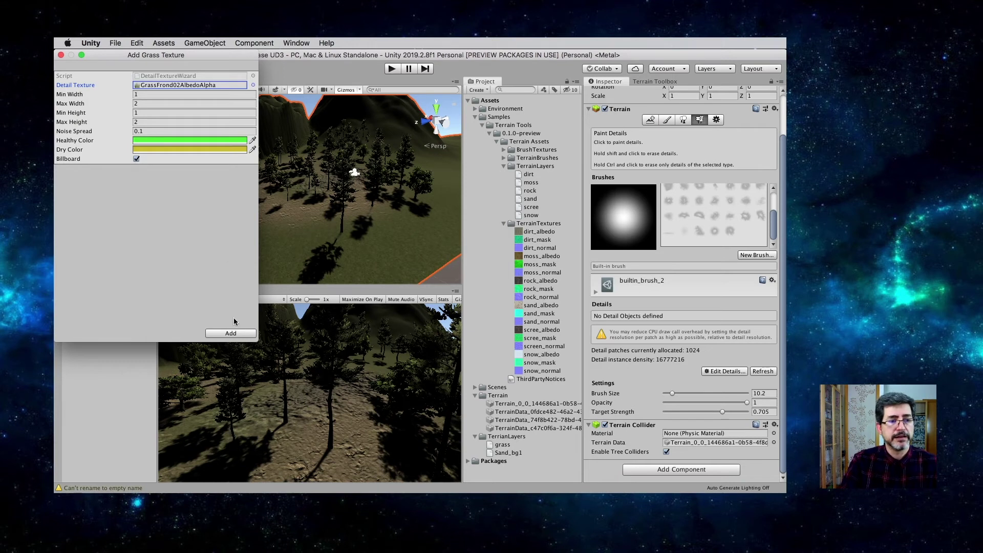
pyautogui.click(230, 334)
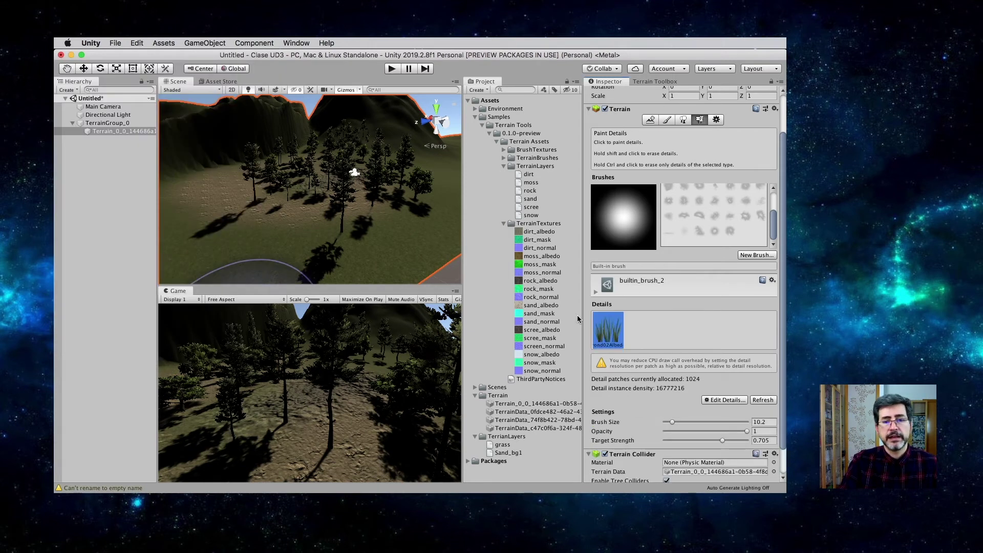
# Add a second grass texture detail using GrassFrond01AlbedoAlpha with the default settings.
pyautogui.click(723, 401)
pyautogui.click(692, 389)
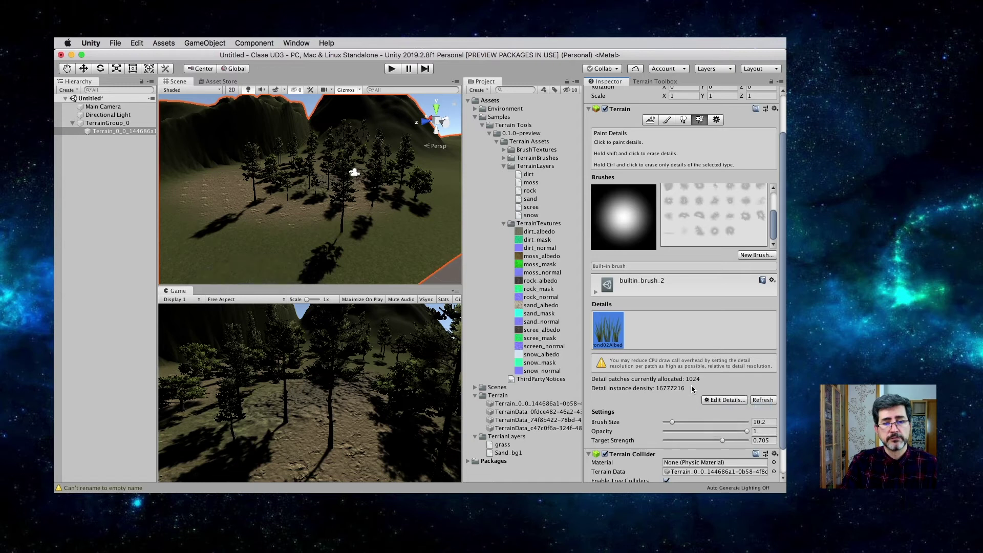
pyautogui.click(253, 85)
pyautogui.scroll(-5, 228, 244)
pyautogui.scroll(-10, 228, 246)
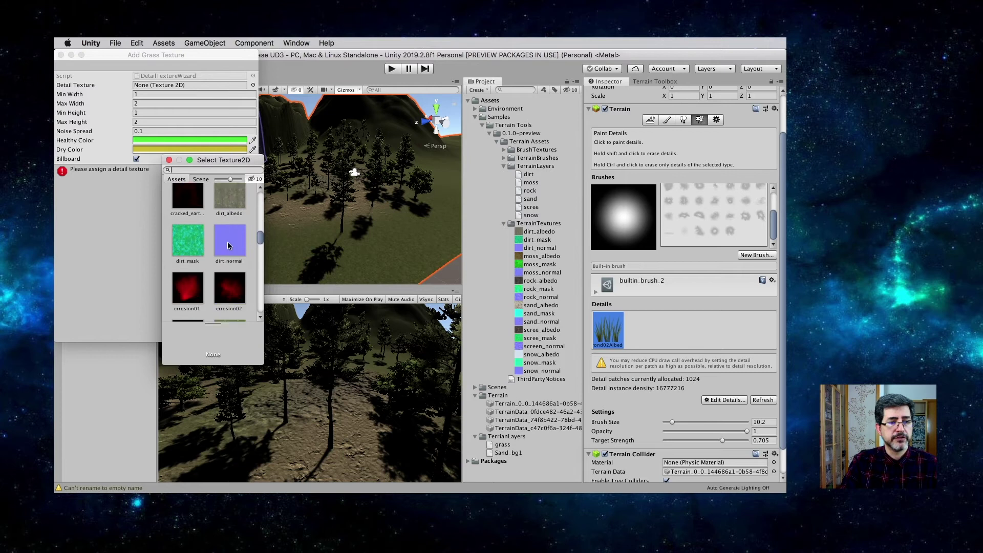
pyautogui.scroll(1, 229, 248)
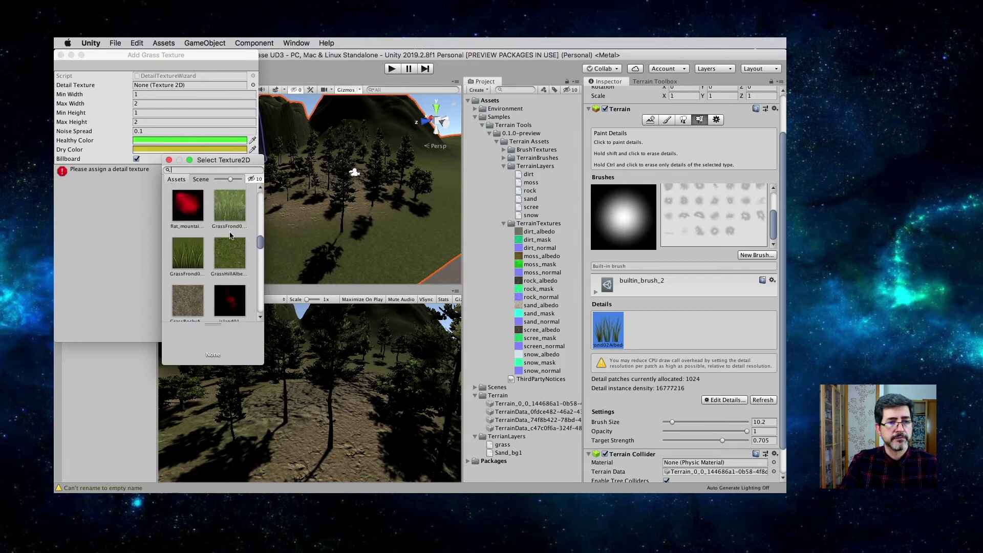
pyautogui.click(230, 217)
pyautogui.click(230, 218)
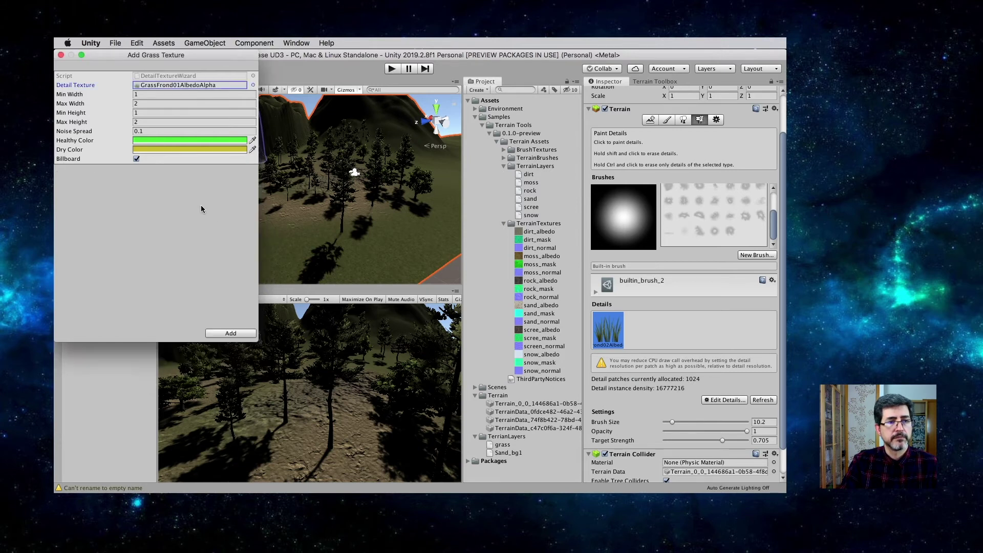
pyautogui.click(230, 333)
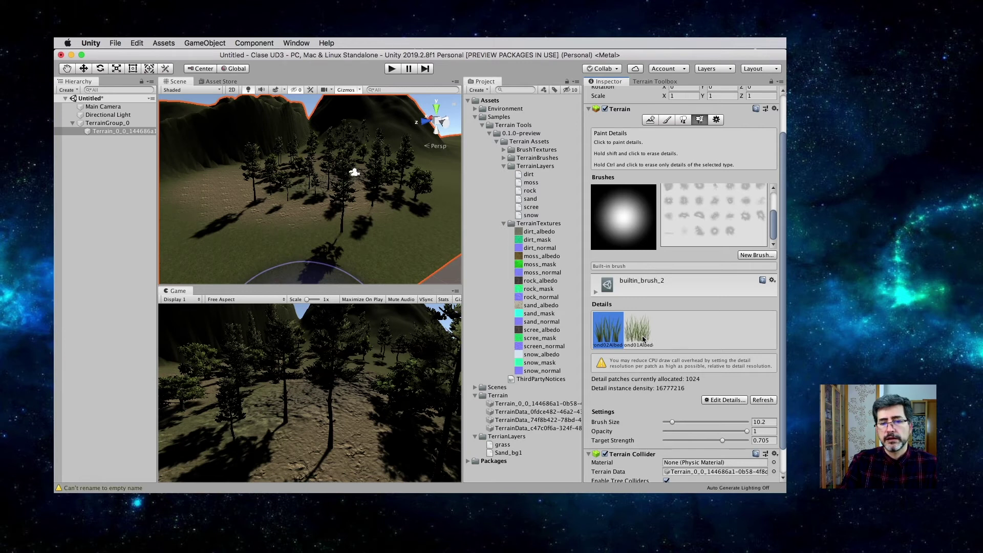
# Paint grass on the ground among the trees and inspect the tufts up close.
pyautogui.click(644, 340)
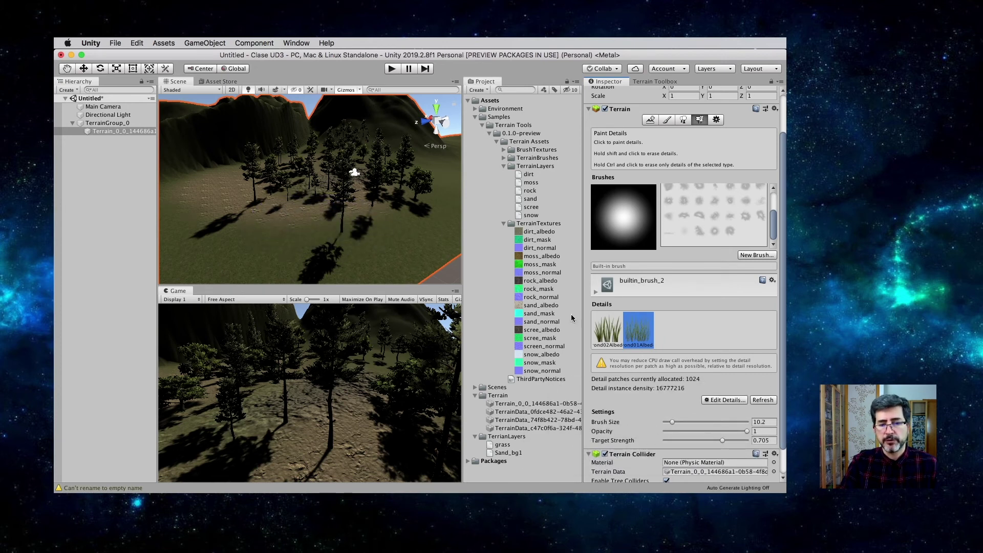
pyautogui.moveTo(279, 219)
pyautogui.mouseDown()
pyautogui.moveTo(298, 219)
pyautogui.moveTo(266, 226)
pyautogui.mouseUp()
pyautogui.keyDown('alt'); pyautogui.moveTo(271, 211); pyautogui.dragTo(378, 197, button='right'); pyautogui.keyUp('alt')
pyautogui.keyDown('alt'); pyautogui.scroll(5, 379, 197); pyautogui.keyUp('alt')
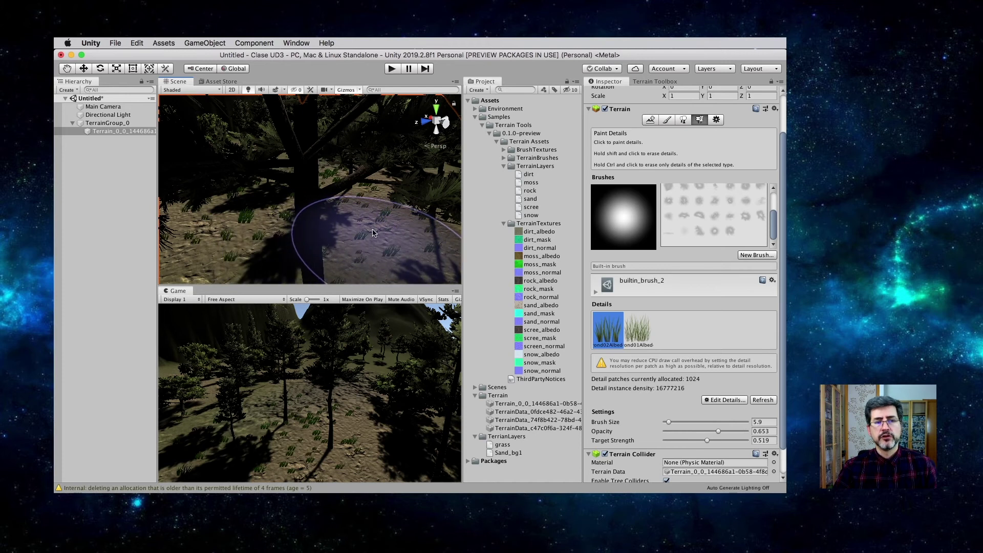
pyautogui.moveTo(303, 220)
pyautogui.keyDown('alt'); pyautogui.mouseDown(button='right')
pyautogui.moveTo(329, 216)
pyautogui.moveTo(230, 169)
pyautogui.mouseUp(button='right'); pyautogui.keyUp('alt')
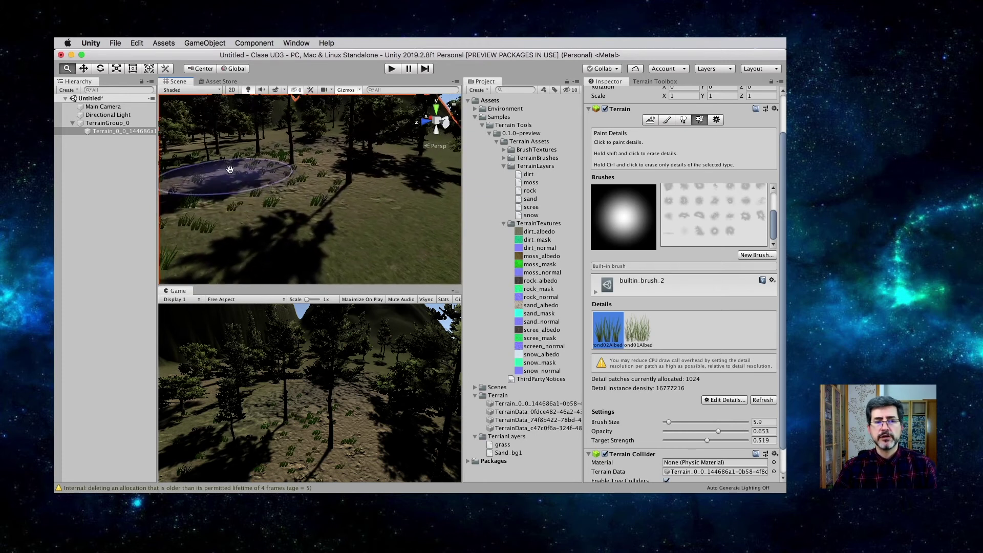
# Paint more GrassFrond02AlbedoAlpha grass along the forest edge with brush size 5.9, opacity 0.653 and target strength 0.519.
pyautogui.scroll(-5, 315, 227)
pyautogui.scroll(-1, 314, 227)
pyautogui.moveTo(314, 227)
pyautogui.mouseDown()
pyautogui.moveTo(326, 221)
pyautogui.moveTo(194, 219)
pyautogui.moveTo(214, 232)
pyautogui.moveTo(262, 232)
pyautogui.mouseUp()
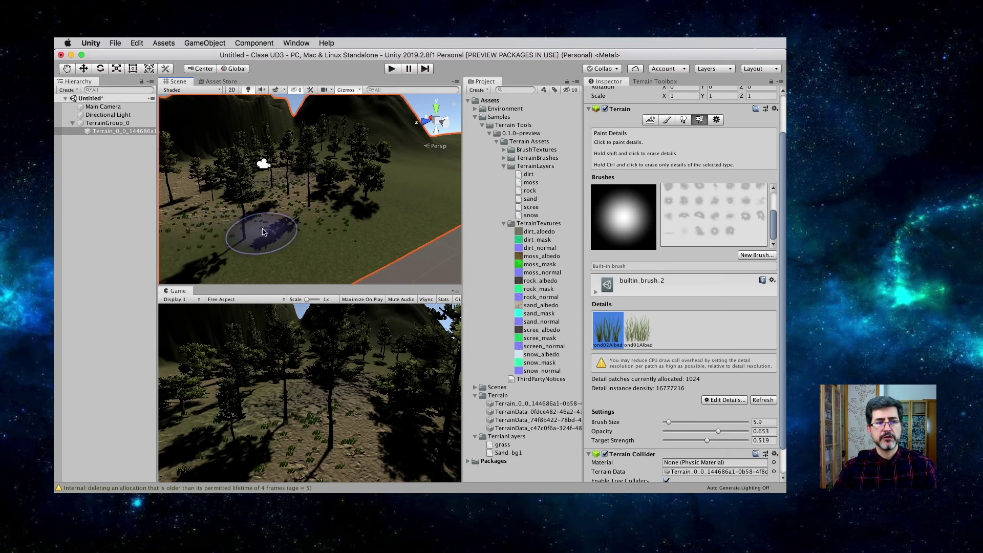
pyautogui.keyDown('alt'); pyautogui.scroll(8, 278, 216); pyautogui.keyUp('alt')
pyautogui.keyDown('alt'); pyautogui.scroll(-6, 324, 217); pyautogui.keyUp('alt')
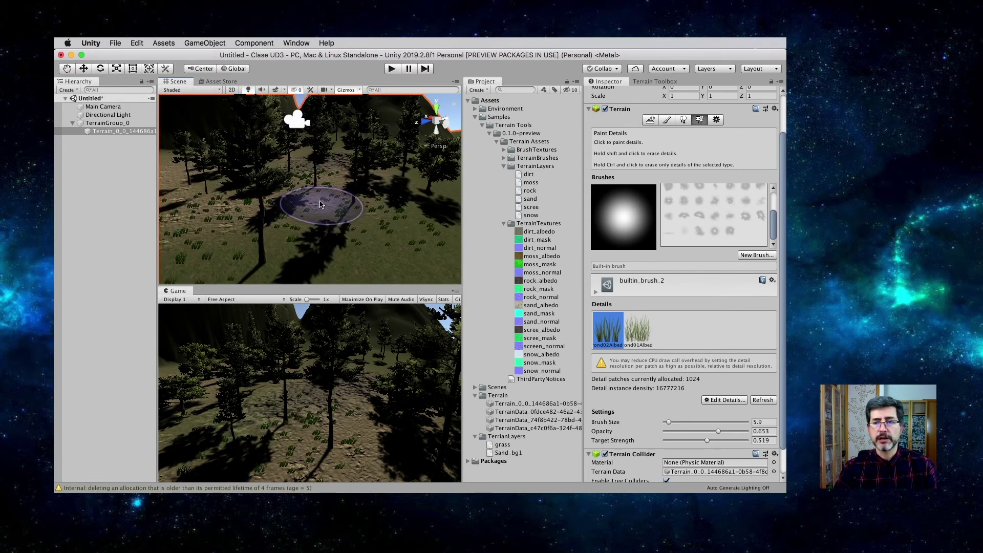
pyautogui.keyDown('alt'); pyautogui.moveTo(318, 204); pyautogui.dragTo(358, 215); pyautogui.keyUp('alt')
# Edit GrassFrond01AlbedoAlpha to widths 1.18 to 1.36 and heights 0.03 to 1.01, and paint it densely with opacity and target strength 1.
pyautogui.scroll(-2, 678, 348)
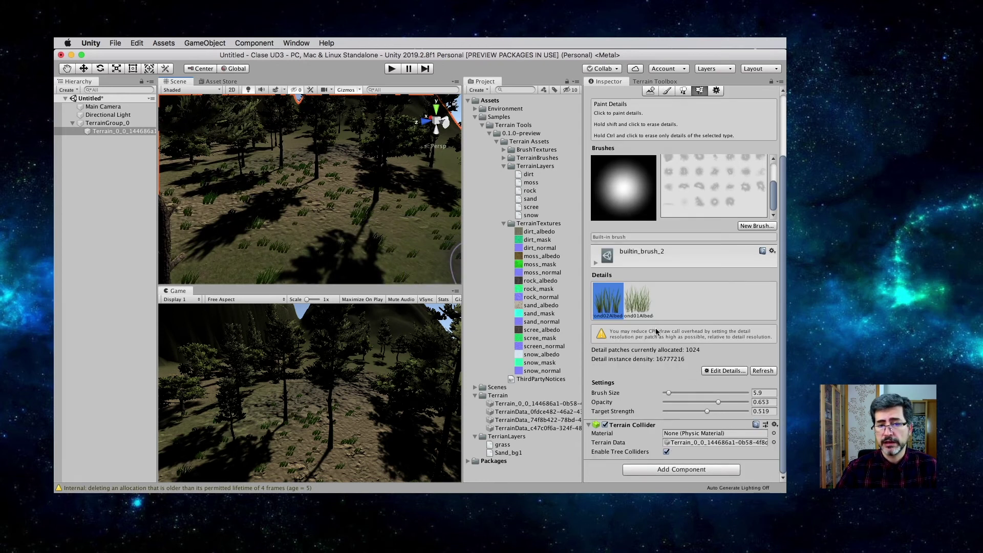
pyautogui.click(722, 372)
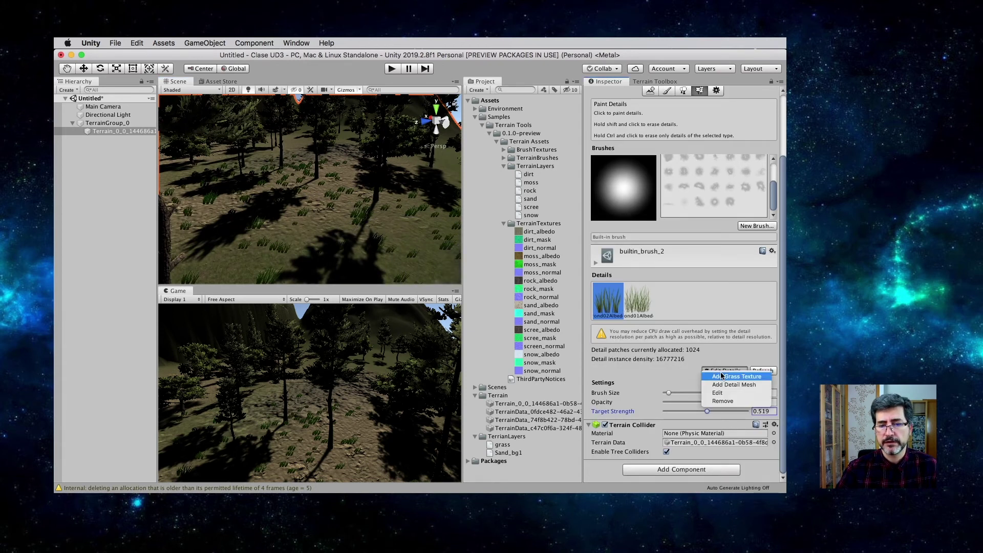
pyautogui.click(726, 393)
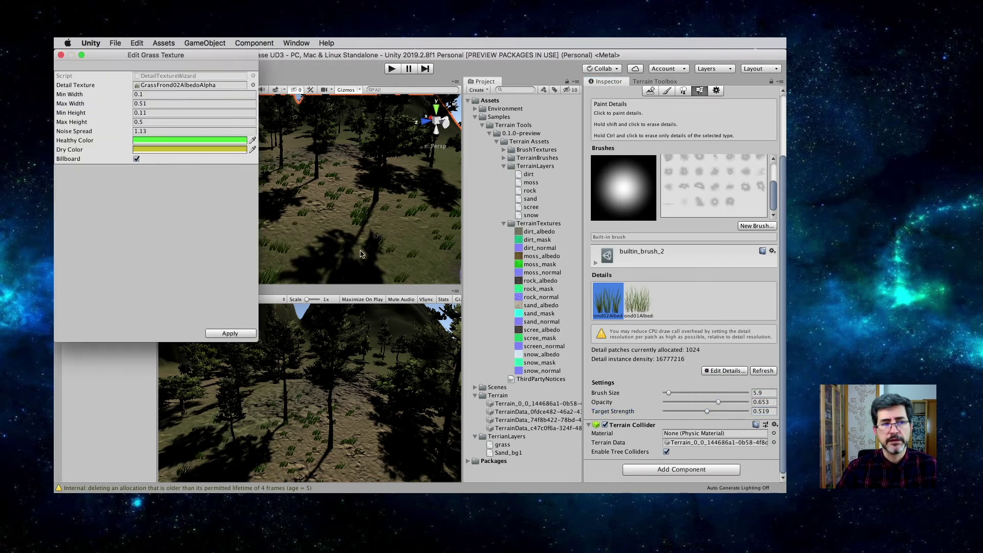
pyautogui.moveTo(82, 135)
pyautogui.mouseDown()
pyautogui.moveTo(116, 136)
pyautogui.moveTo(89, 137)
pyautogui.moveTo(88, 114)
pyautogui.moveTo(65, 127)
pyautogui.mouseUp()
pyautogui.click(79, 114)
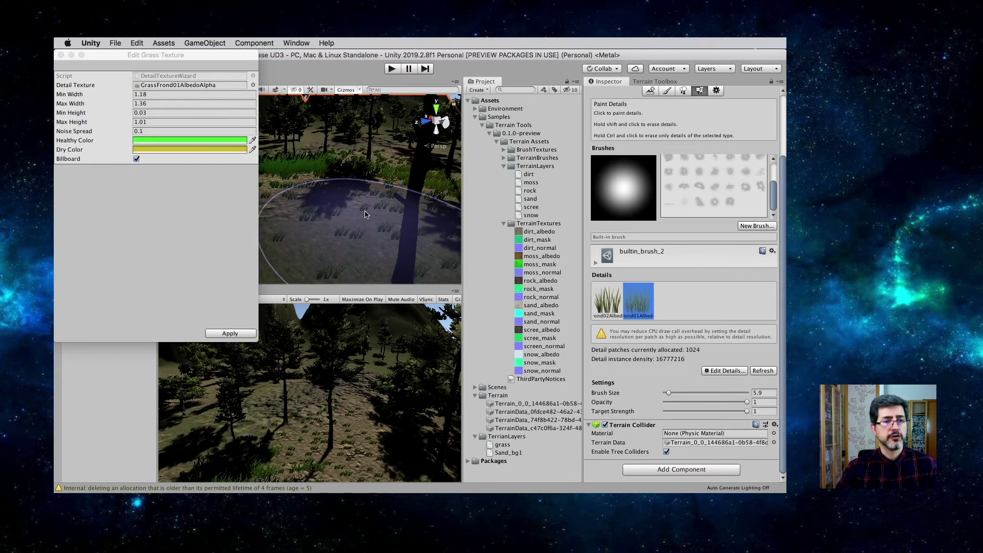
pyautogui.moveTo(367, 214)
pyautogui.mouseDown()
pyautogui.moveTo(352, 213)
pyautogui.moveTo(369, 226)
pyautogui.mouseUp()
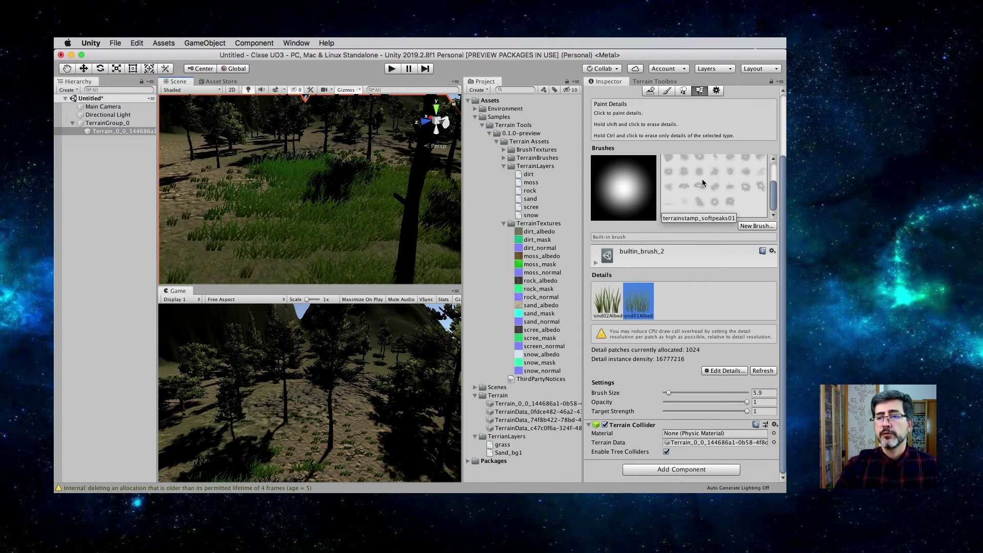
# Start a new detail mesh for the terrain, search the assets for "rock" and assign rock2 as its detail.
pyautogui.scroll(3, 695, 102)
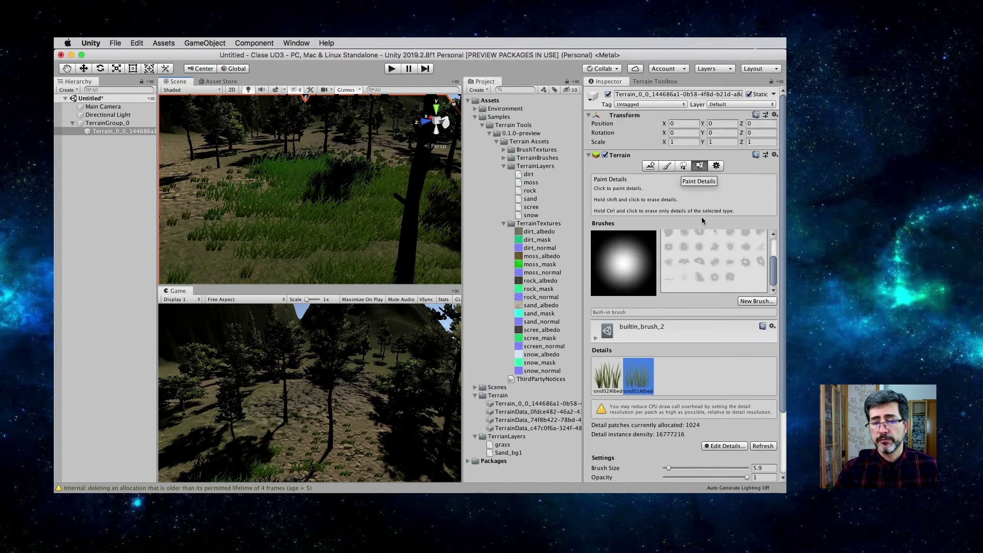
pyautogui.scroll(-3, 703, 344)
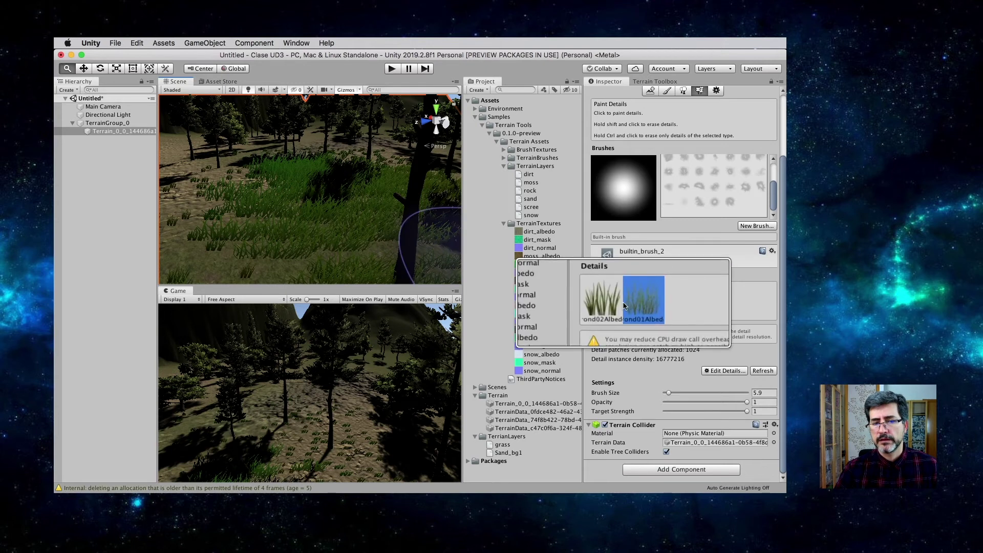
pyautogui.click(722, 370)
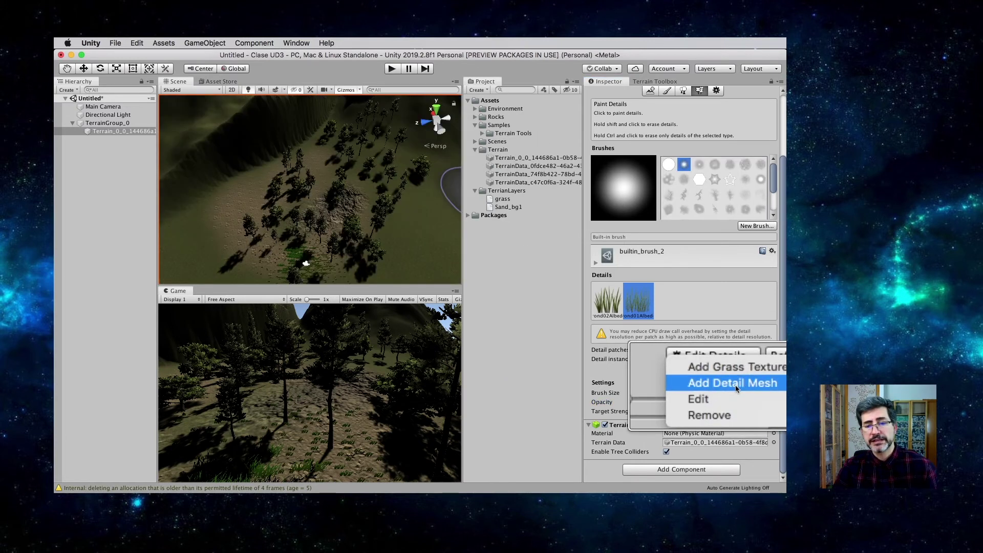
pyautogui.click(736, 387)
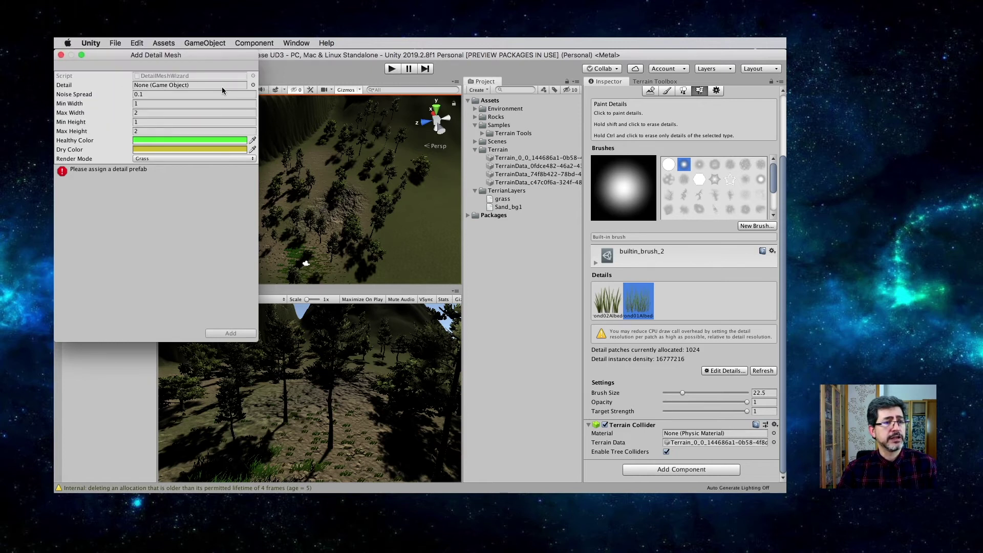
pyautogui.click(253, 86)
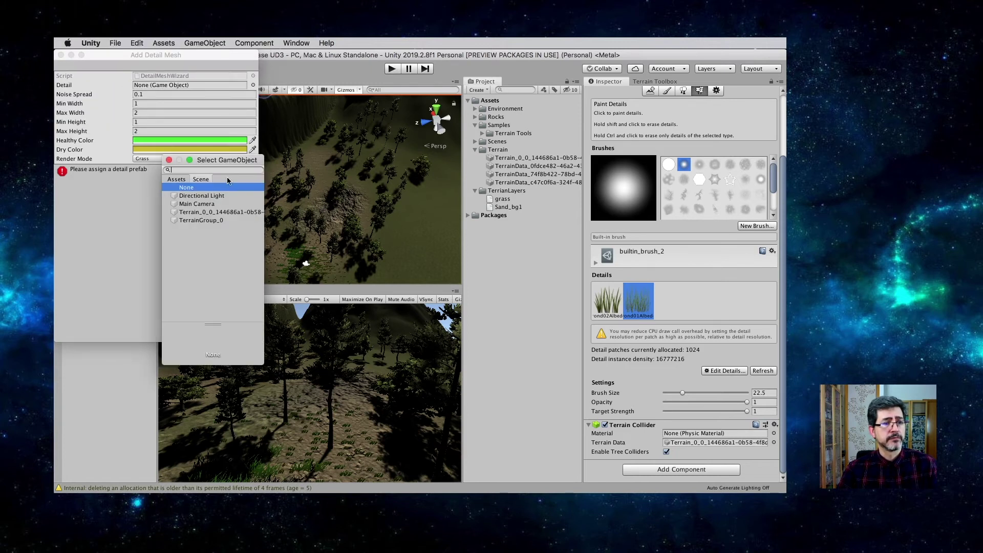
pyautogui.click(177, 180)
pyautogui.write('rock')
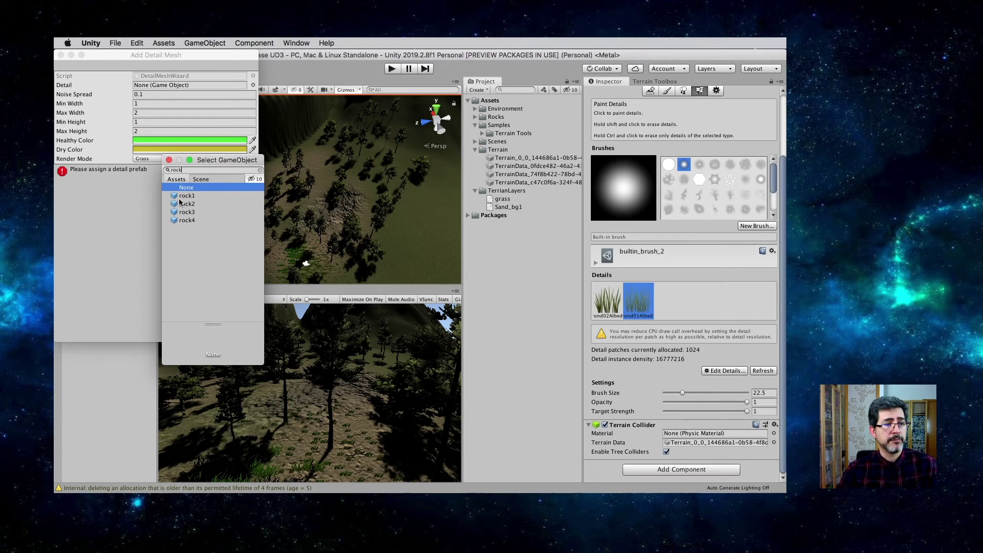
pyautogui.doubleClick(175, 206)
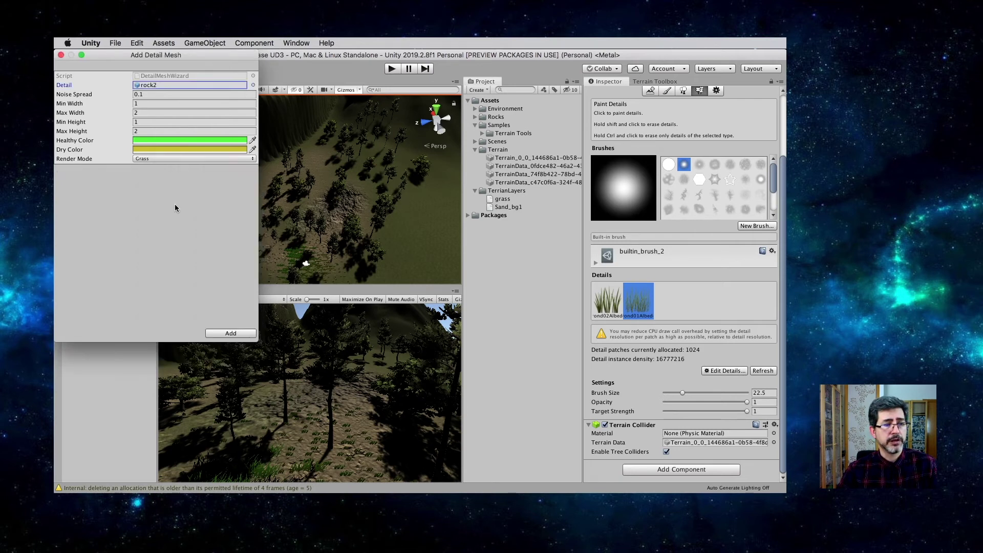
# Set the rock detail's healthy color to gray (8C8C8C) and its dry color to dark olive (7E762E).
pyautogui.click(158, 145)
pyautogui.moveTo(88, 169)
pyautogui.mouseDown()
pyautogui.moveTo(86, 126)
pyautogui.moveTo(83, 140)
pyautogui.mouseUp()
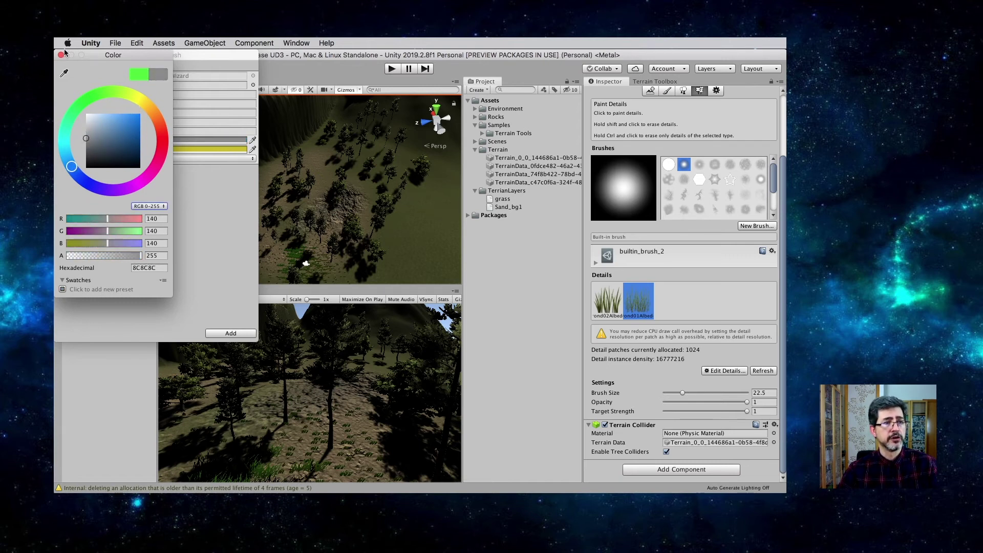
pyautogui.click(61, 55)
pyautogui.click(156, 149)
pyautogui.moveTo(126, 134); pyautogui.dragTo(121, 142)
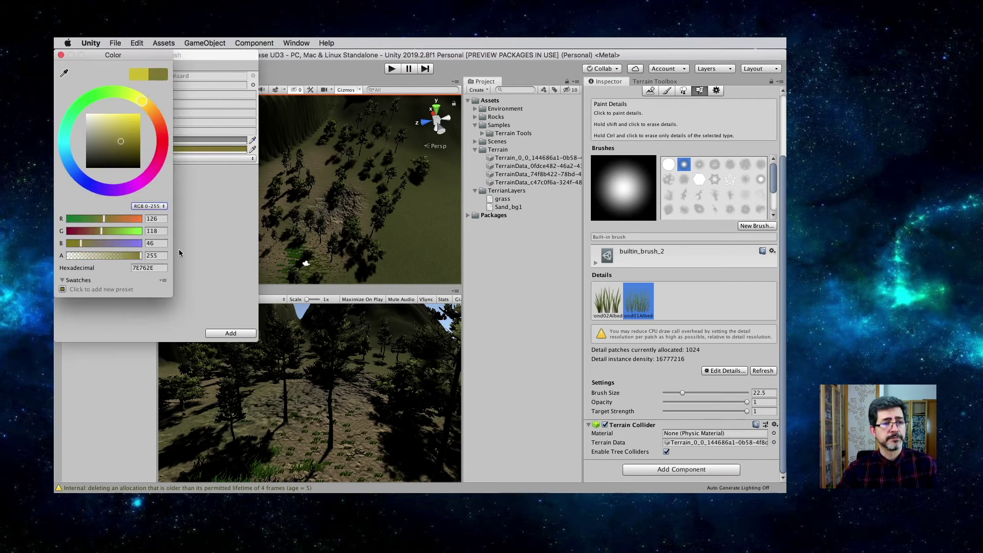
# Start a new detail mesh for the terrain, search the assets for "rock" and assign rock1 as its detail.
pyautogui.click(61, 55)
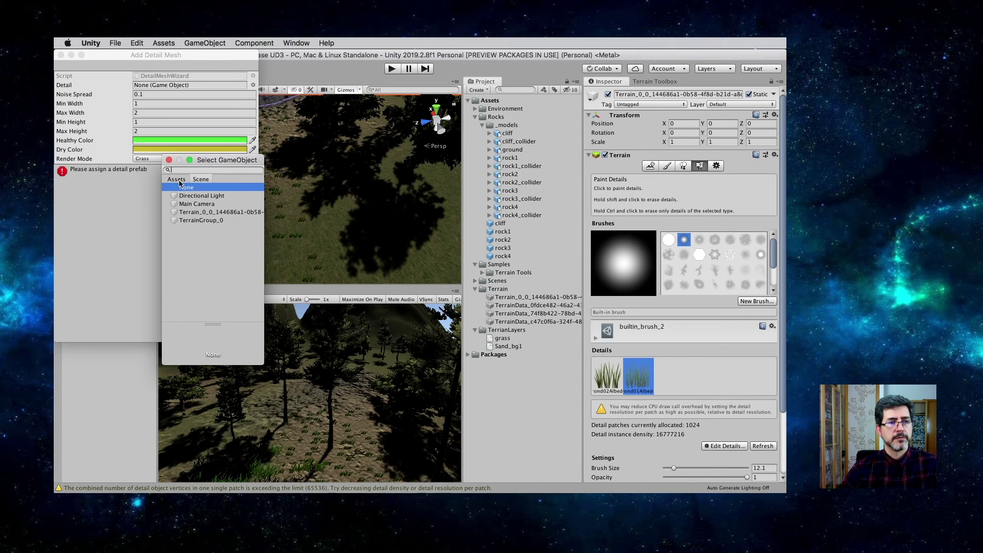
pyautogui.click(177, 179)
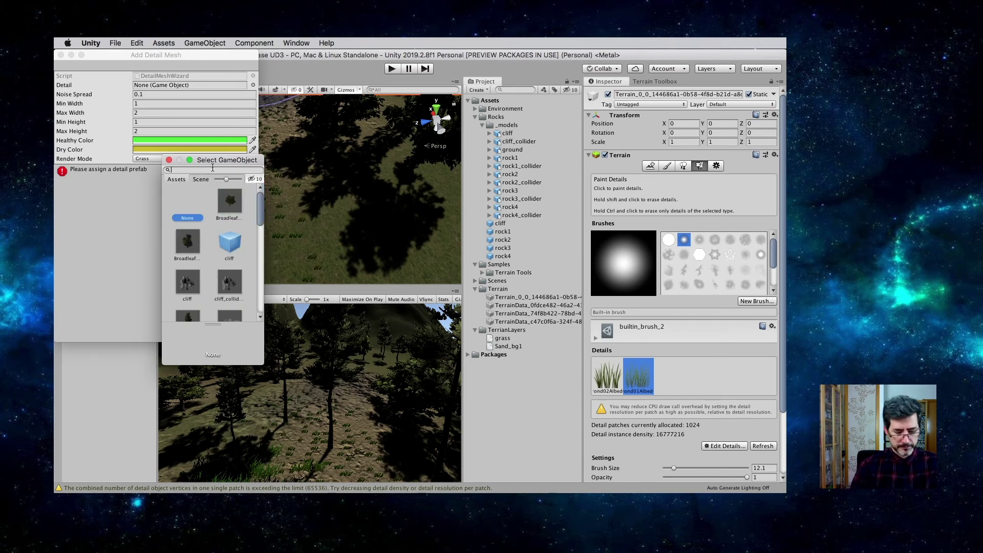
pyautogui.write('rocks')
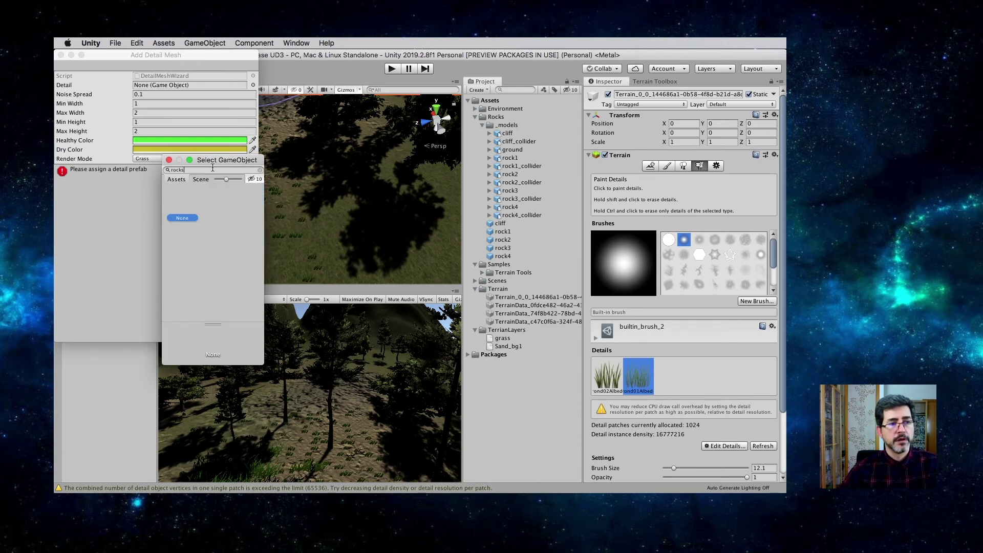
pyautogui.press('BackSpace')
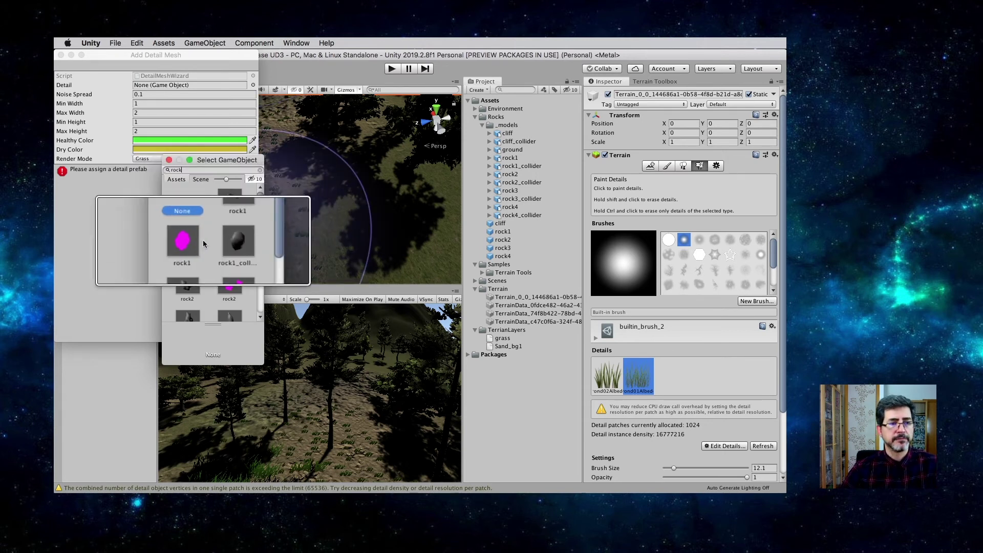
pyautogui.scroll(-1, 197, 282)
pyautogui.scroll(-2, 197, 282)
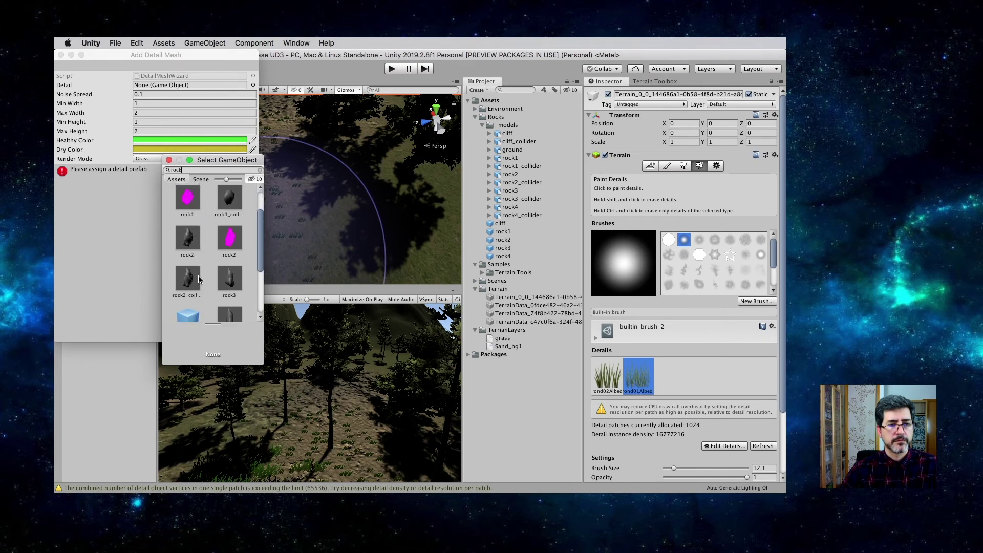
pyautogui.scroll(1, 230, 236)
pyautogui.click(230, 201)
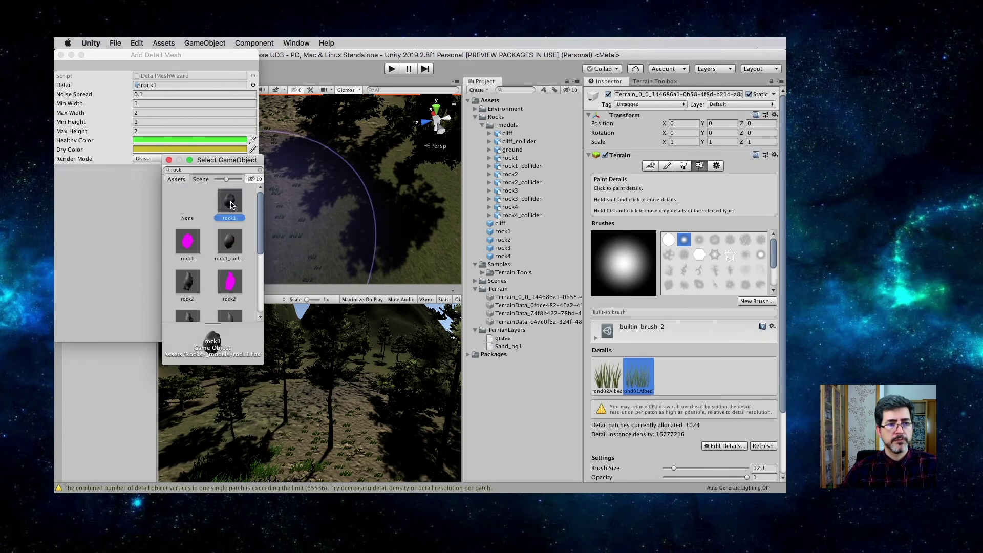
pyautogui.doubleClick(230, 203)
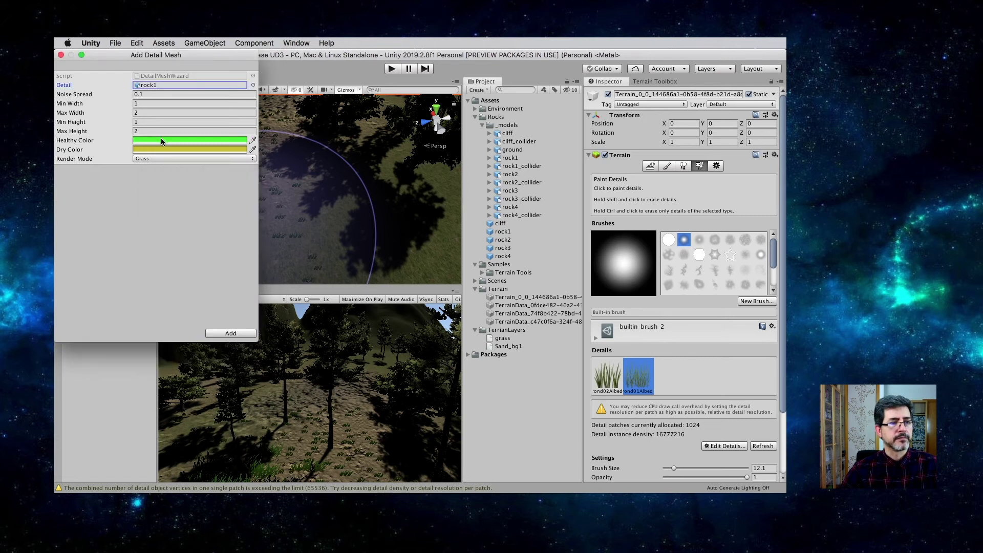
# Set the rock detail's healthy color to dark gray (666666), choose the Grass render mode and add the mesh to the terrain details.
pyautogui.click(162, 142)
pyautogui.moveTo(100, 147); pyautogui.dragTo(84, 148)
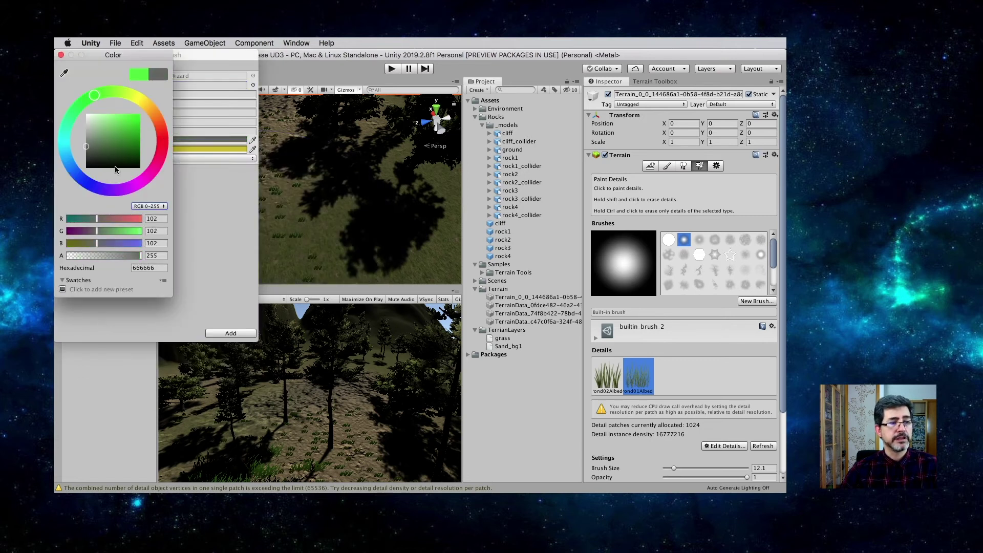
pyautogui.click(61, 55)
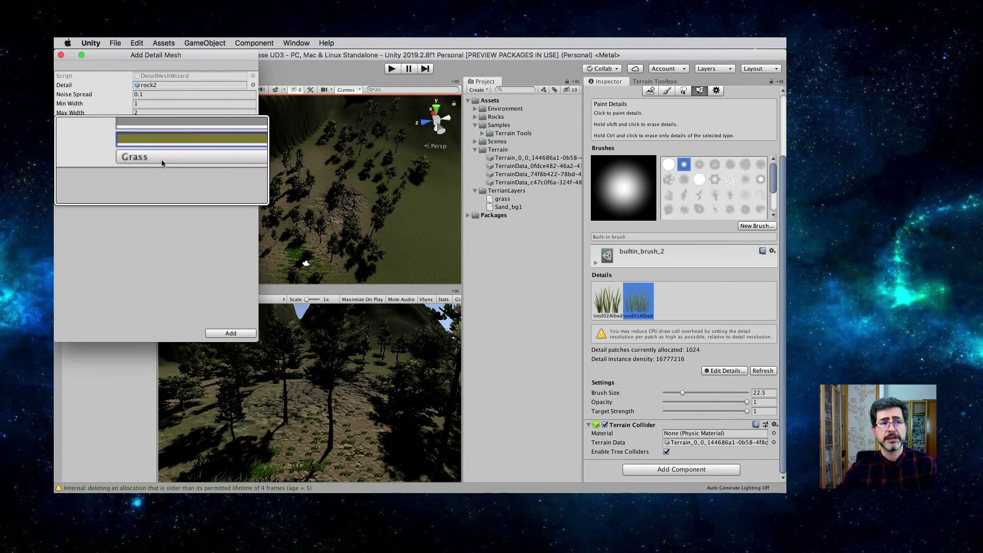
pyautogui.click(162, 159)
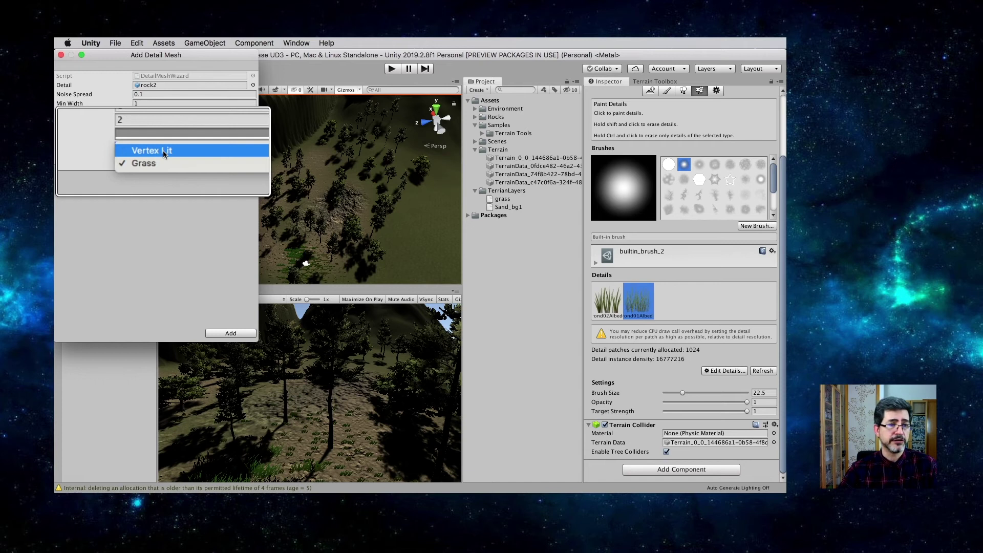
pyautogui.click(161, 163)
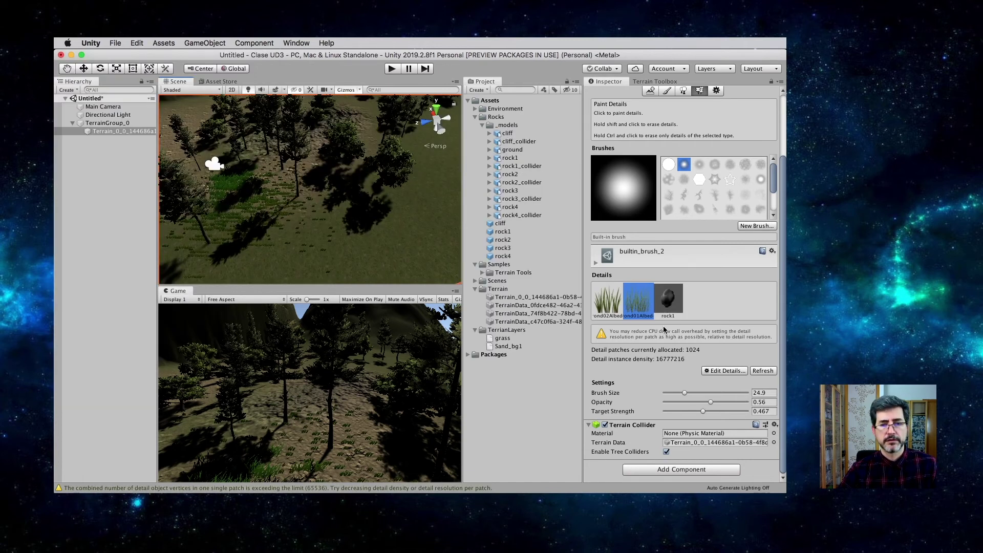
# Paint the rock1 detail over the ground among the trees with opacity 0.56 and target strength 0.467.
pyautogui.click(665, 304)
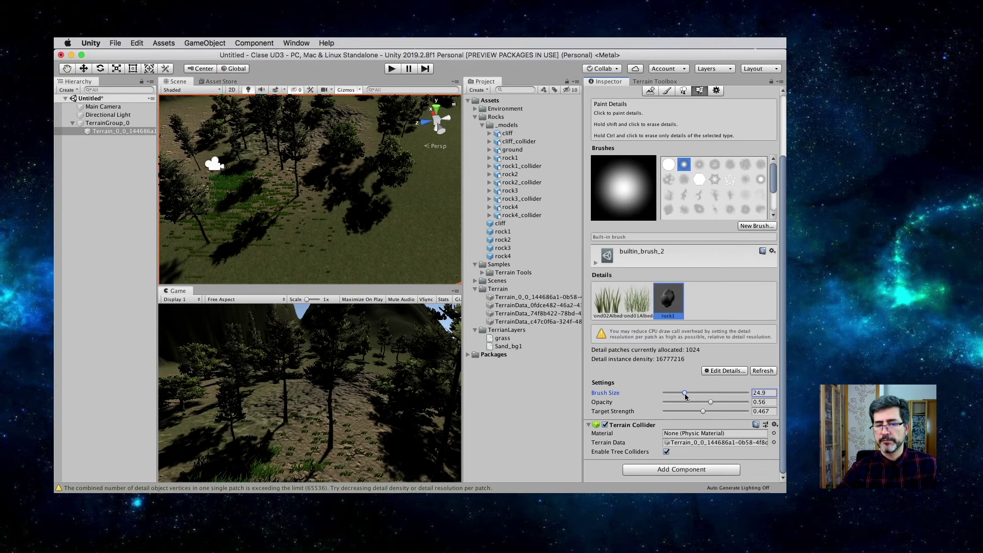
pyautogui.click(280, 175)
pyautogui.moveTo(295, 183)
pyautogui.mouseDown()
pyautogui.moveTo(359, 221)
pyautogui.moveTo(418, 228)
pyautogui.moveTo(395, 215)
pyautogui.moveTo(408, 146)
pyautogui.mouseUp()
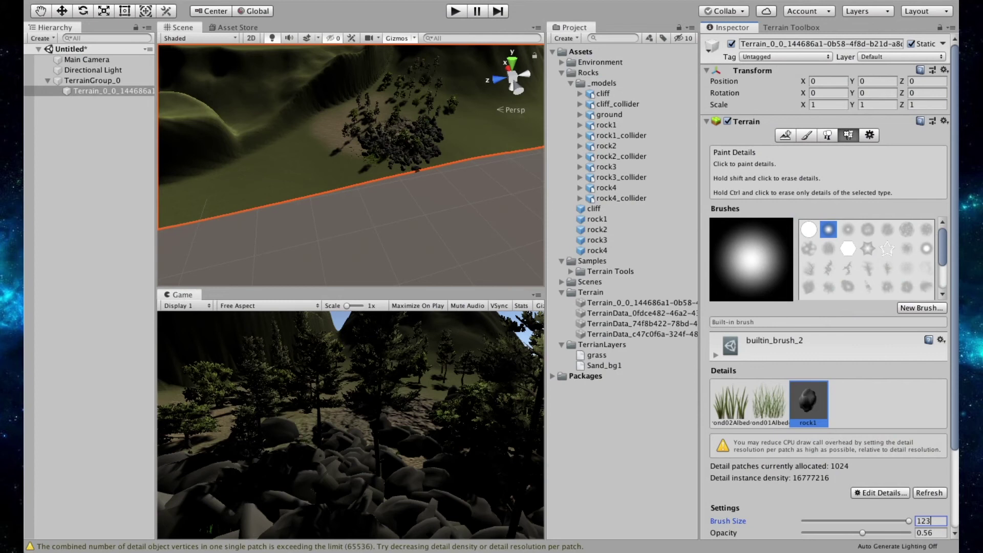
# Create a new 3D Tree object in the scene and frame its trunk from a lower angle.
pyautogui.click(205, 0)
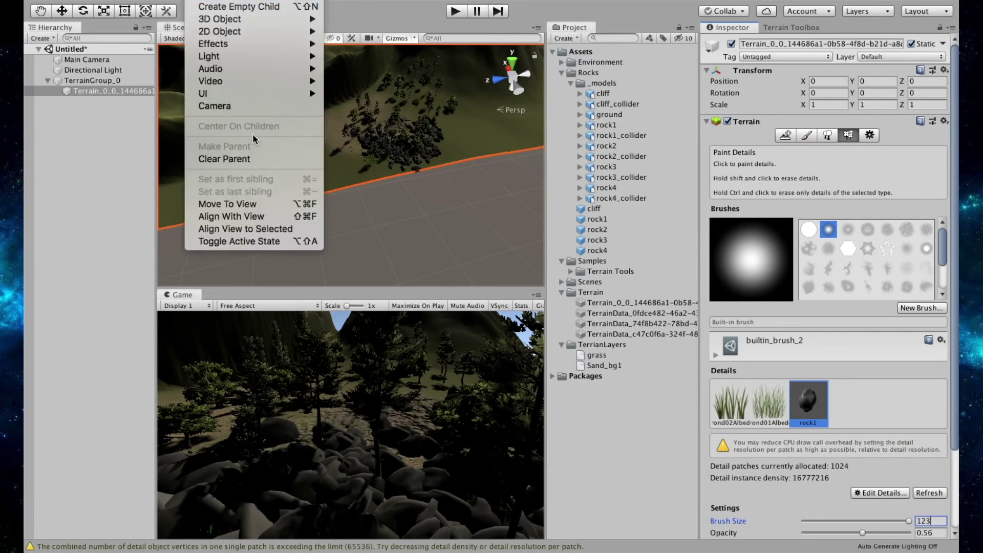
pyautogui.moveTo(257, 19)
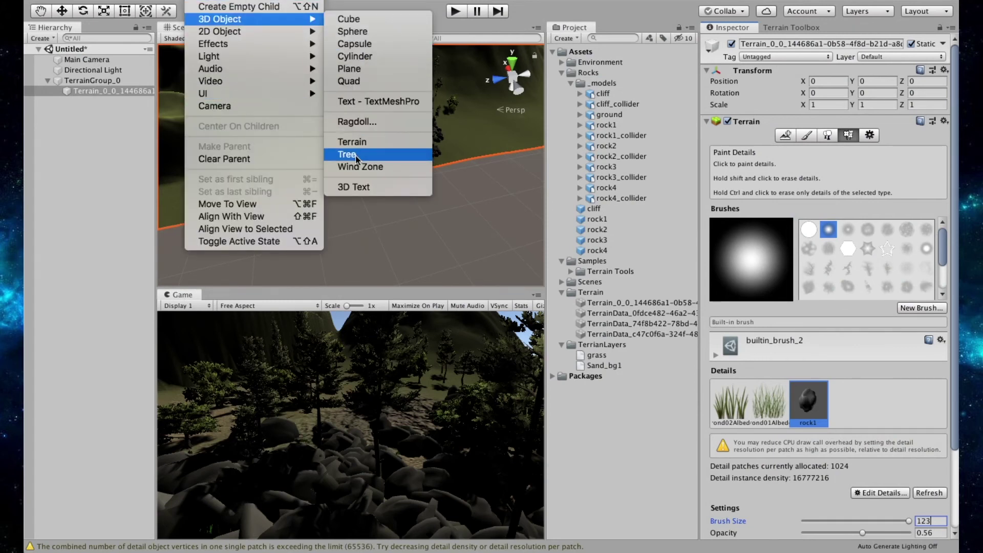
pyautogui.press('Escape')
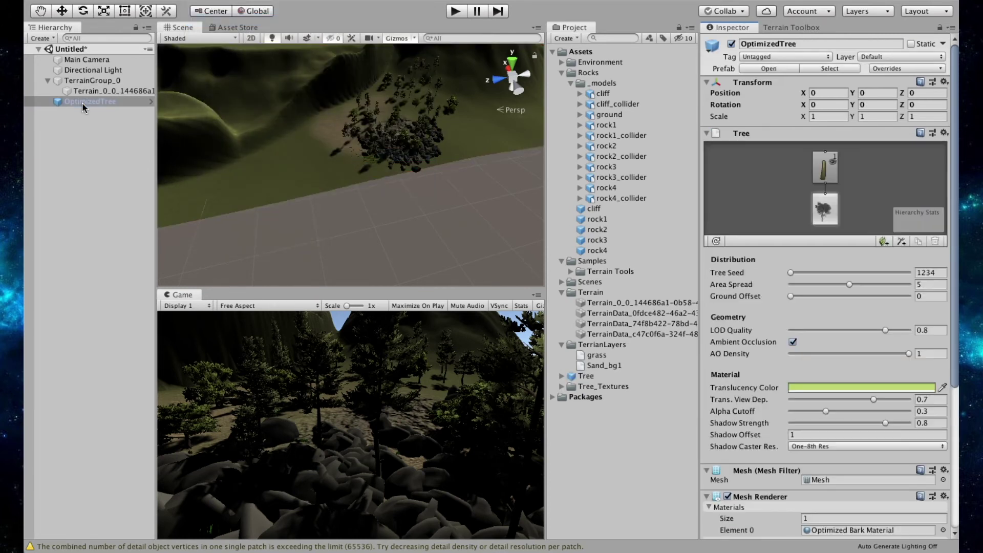
pyautogui.doubleClick(82, 101)
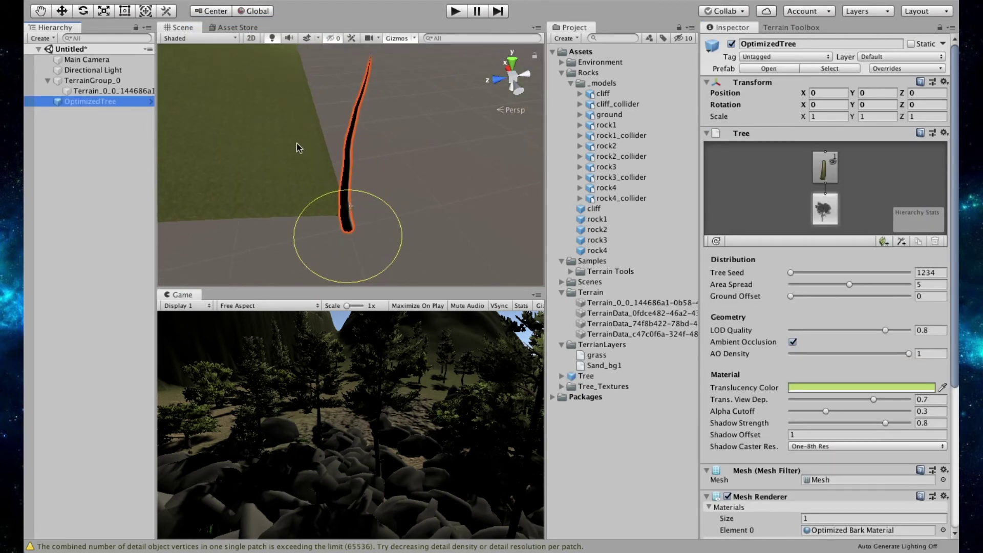
pyautogui.keyDown('alt'); pyautogui.moveTo(351, 161); pyautogui.dragTo(184, 151); pyautogui.keyUp('alt')
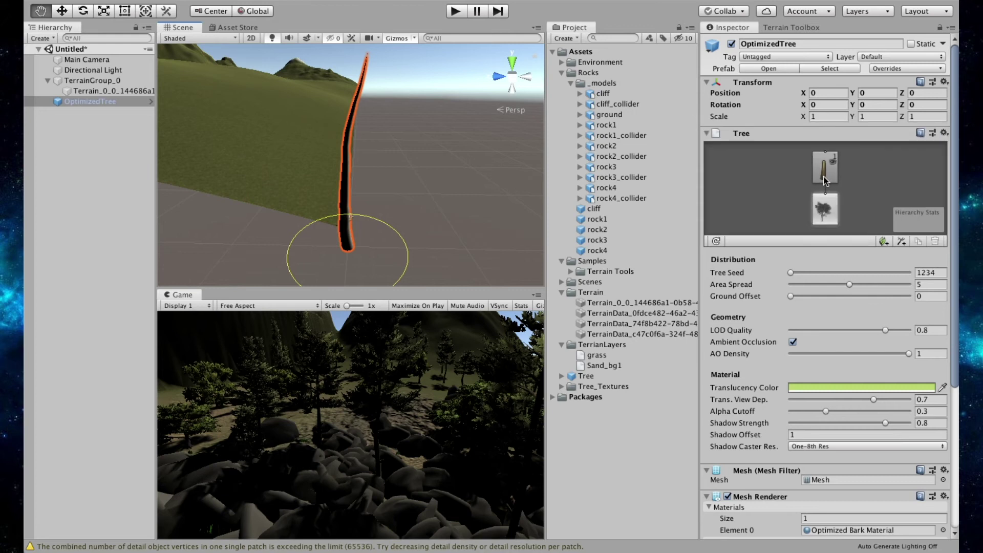
# Extend the tree with a second trunk branch group and a child branch group carrying two leaf groups.
pyautogui.click(901, 241)
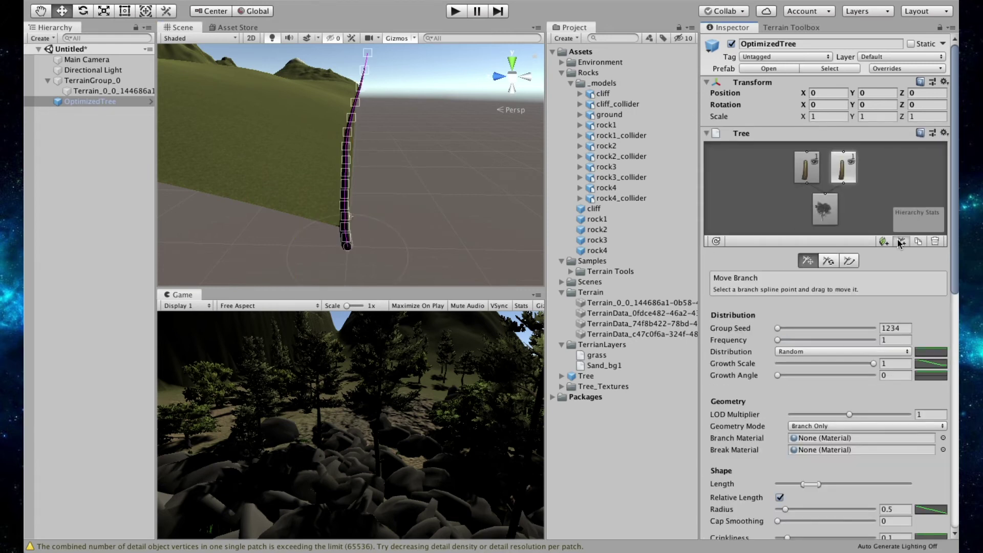
pyautogui.click(901, 242)
pyautogui.click(884, 284)
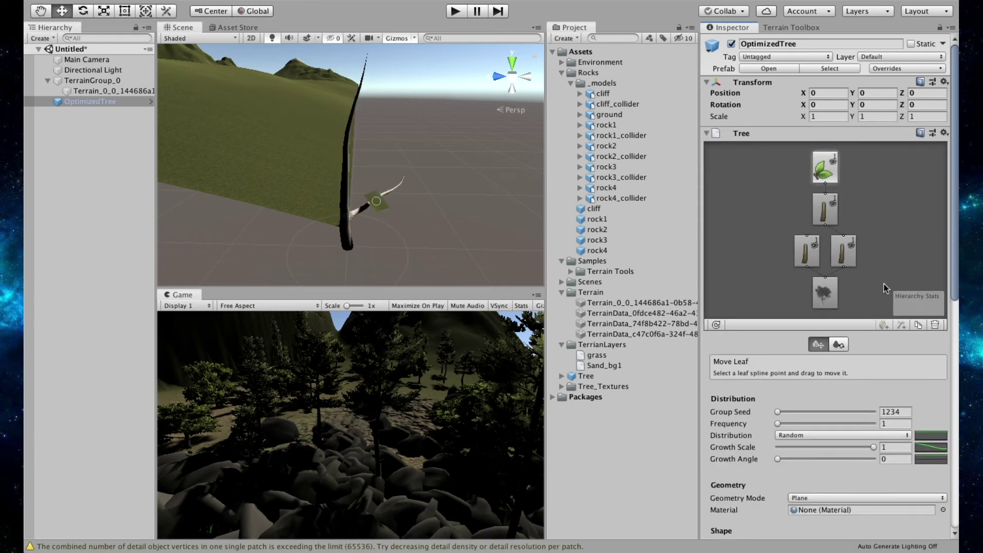
pyautogui.click(826, 210)
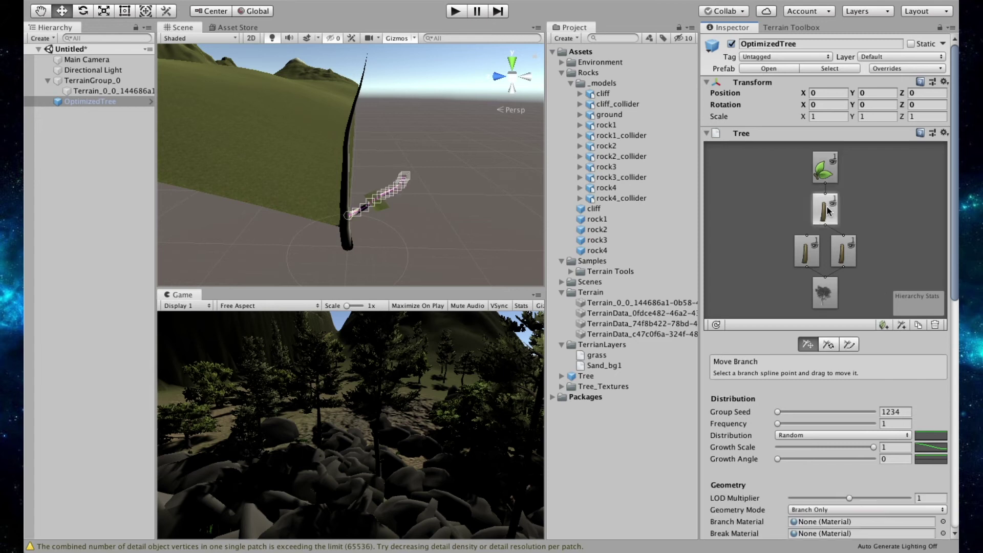
pyautogui.click(884, 324)
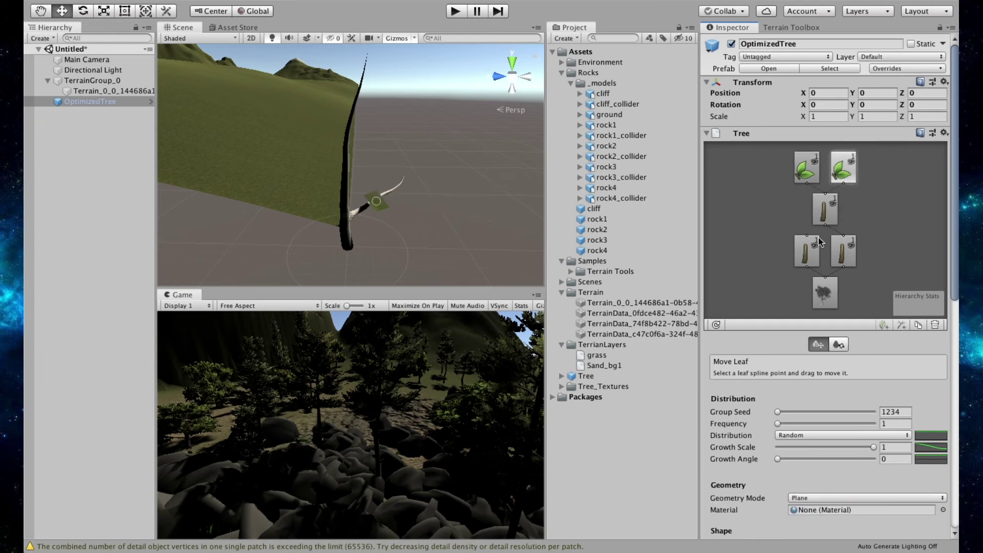
pyautogui.click(818, 242)
pyautogui.click(903, 324)
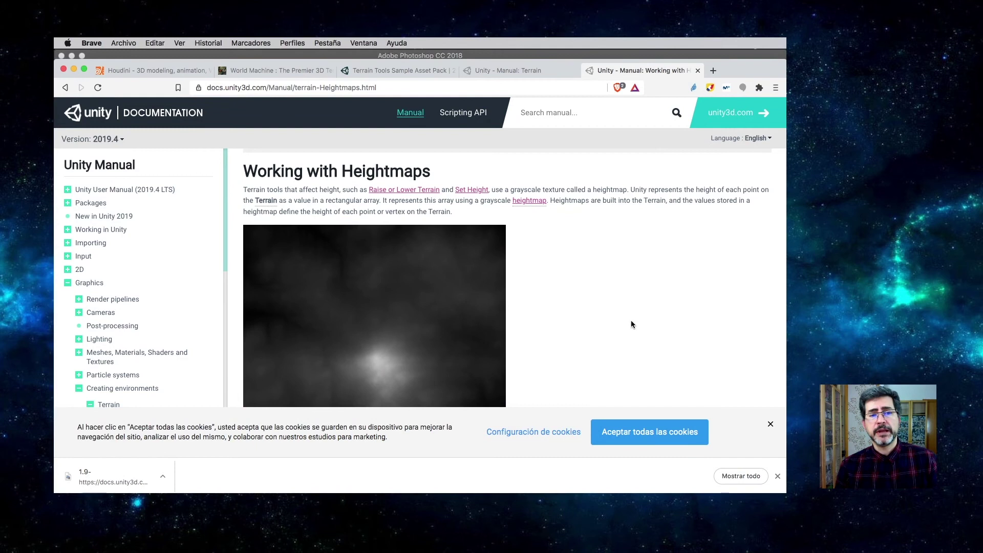
# Examine the example heightmap and its description on the Unity Manual's Working with Heightmaps page in the browser.
pyautogui.scroll(-4, 468, 314)
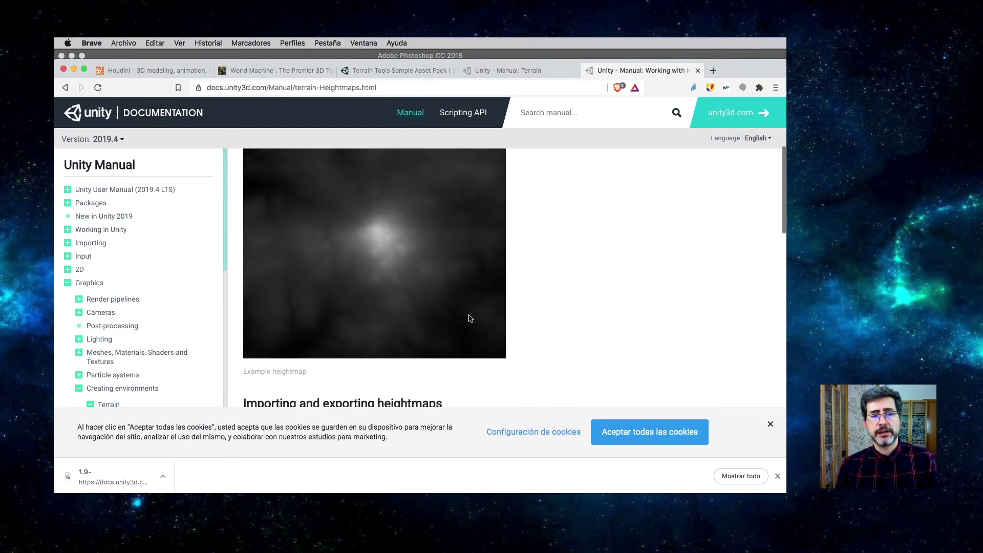
pyautogui.scroll(4, 468, 318)
pyautogui.scroll(-3, 471, 319)
pyautogui.scroll(-2, 470, 318)
pyautogui.scroll(2, 470, 319)
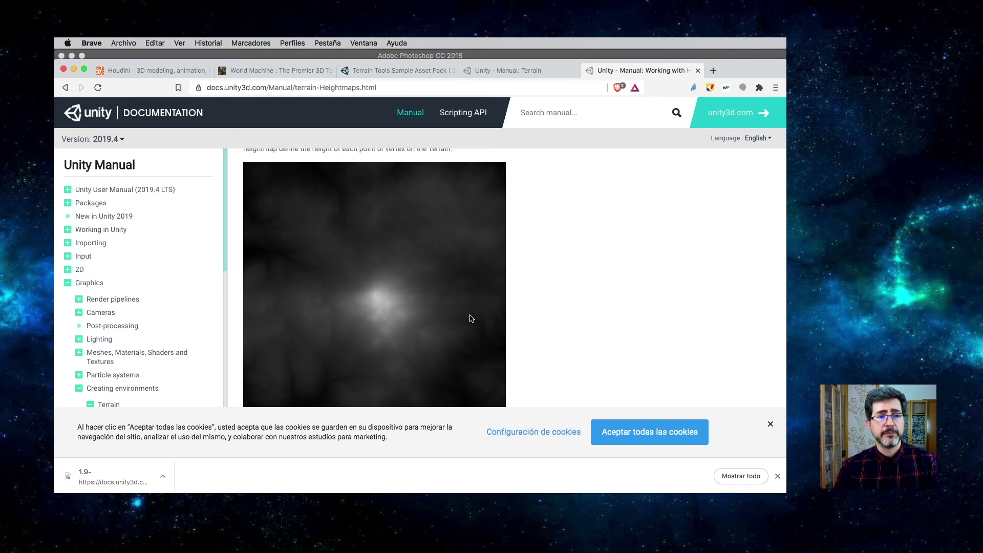
pyautogui.scroll(2, 473, 320)
pyautogui.scroll(-10, 440, 310)
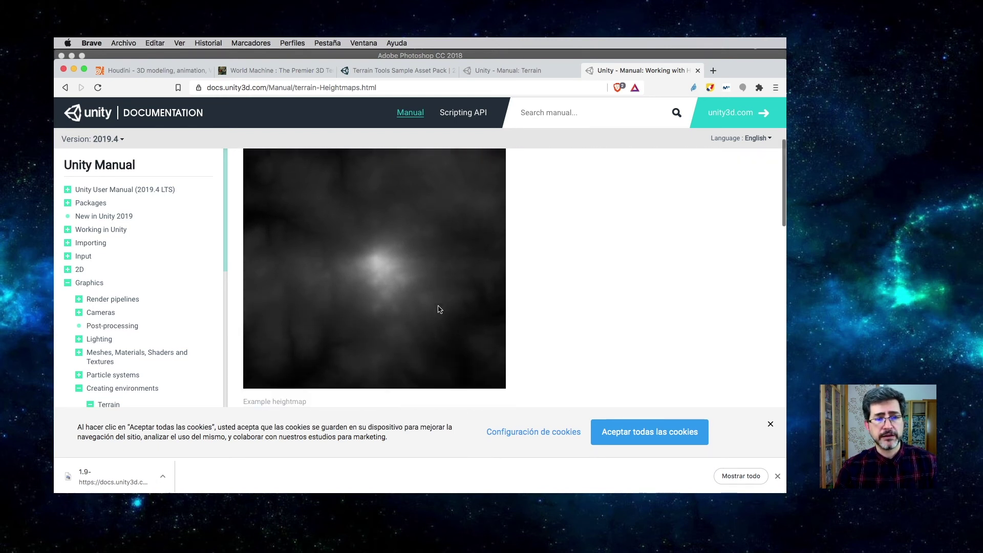
pyautogui.scroll(10, 439, 309)
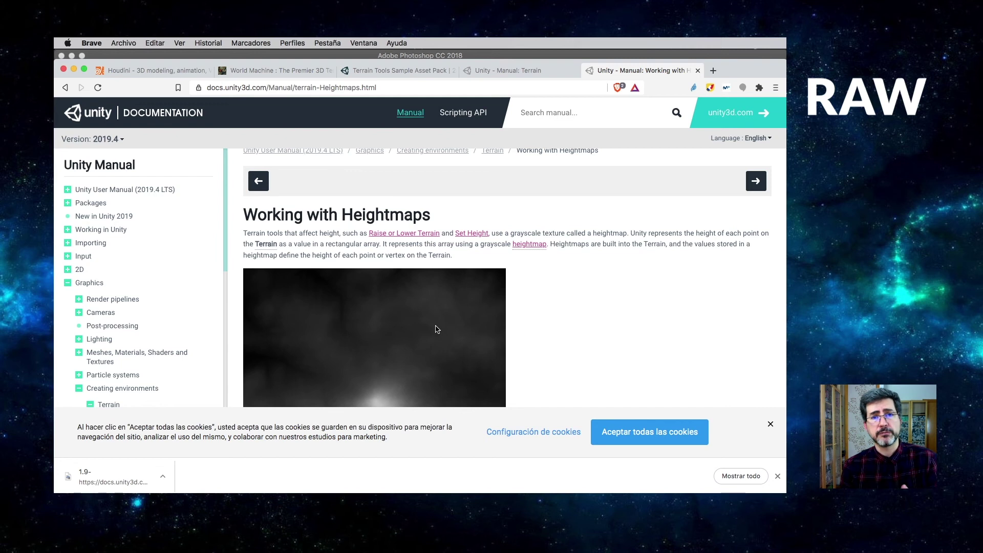
# Switch to Photoshop and resize the example heightmap image to 512 × 512 pixels.
pyautogui.press('super+Tab')
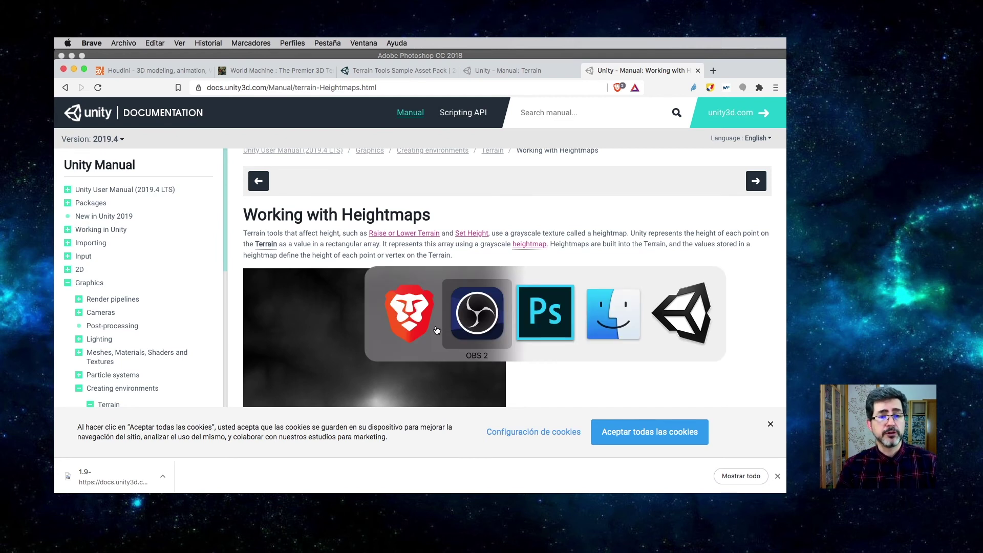
pyautogui.press('super+Tab')
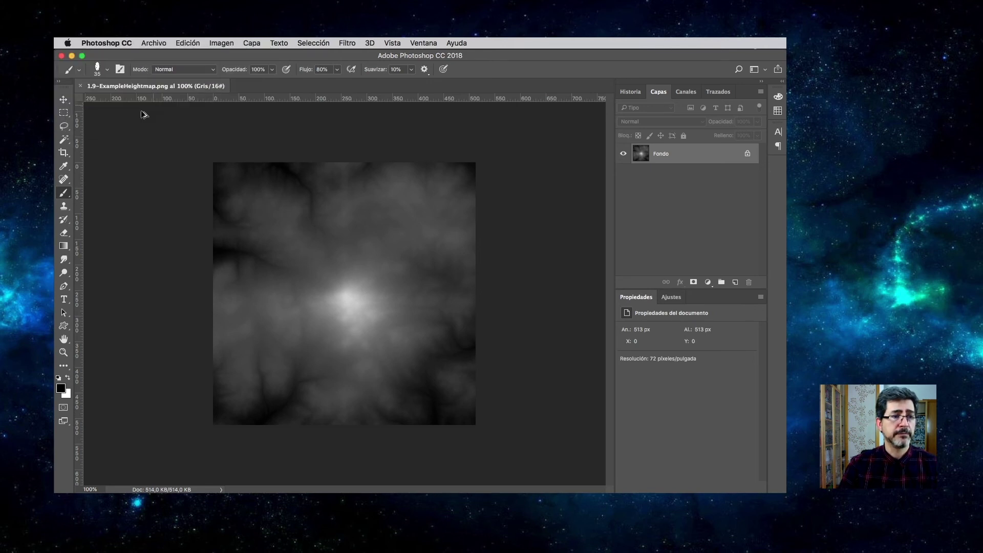
pyautogui.press('v')
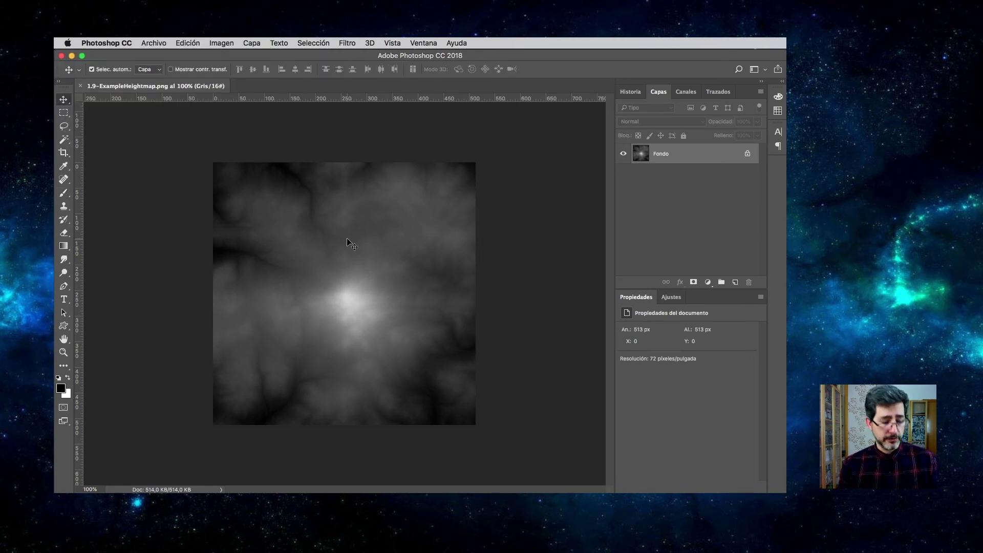
pyautogui.click(220, 43)
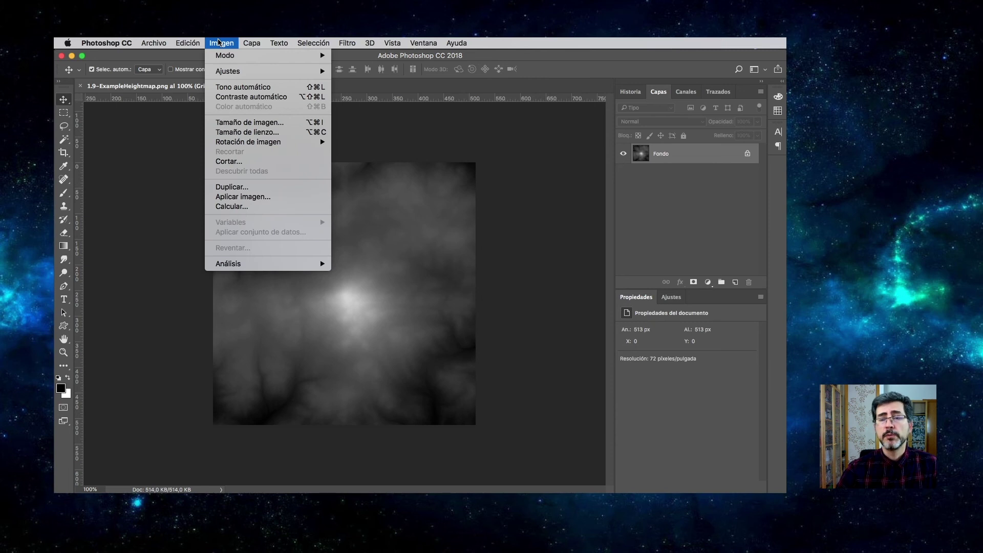
pyautogui.click(239, 124)
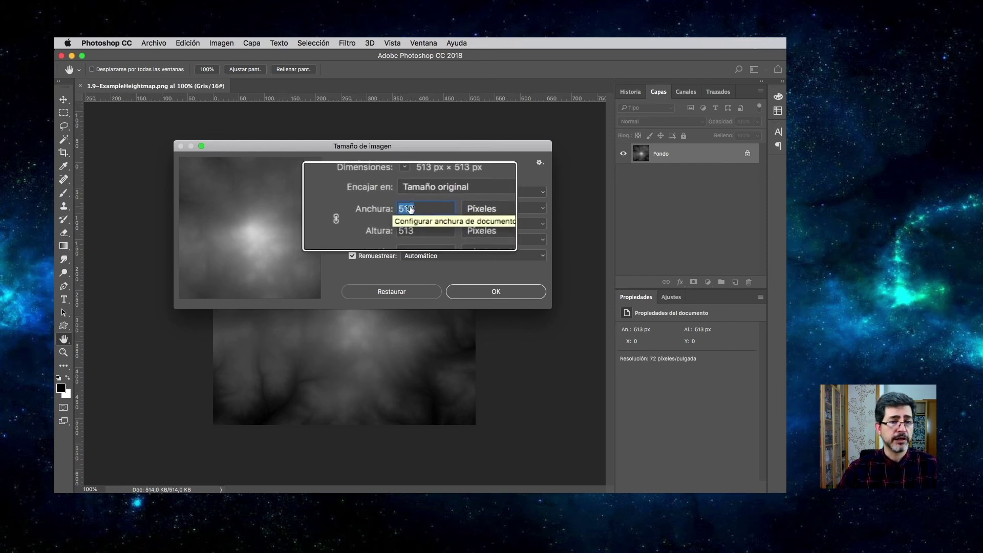
pyautogui.press('alt')
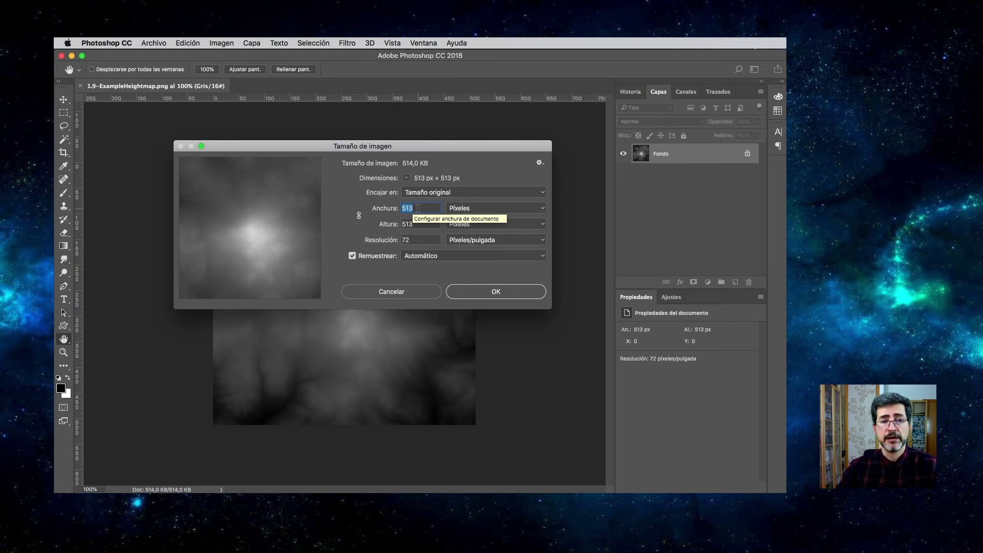
pyautogui.write('512')
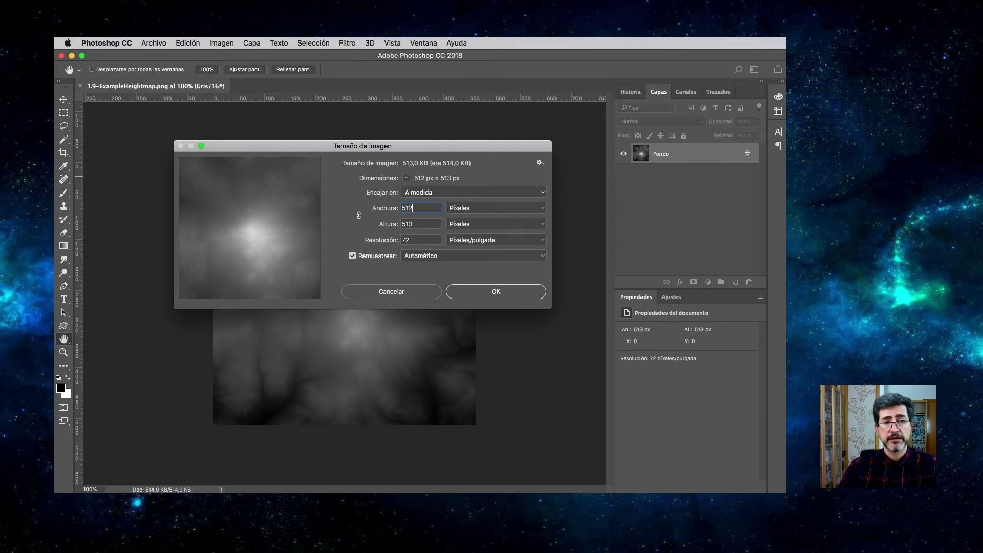
pyautogui.write('512')
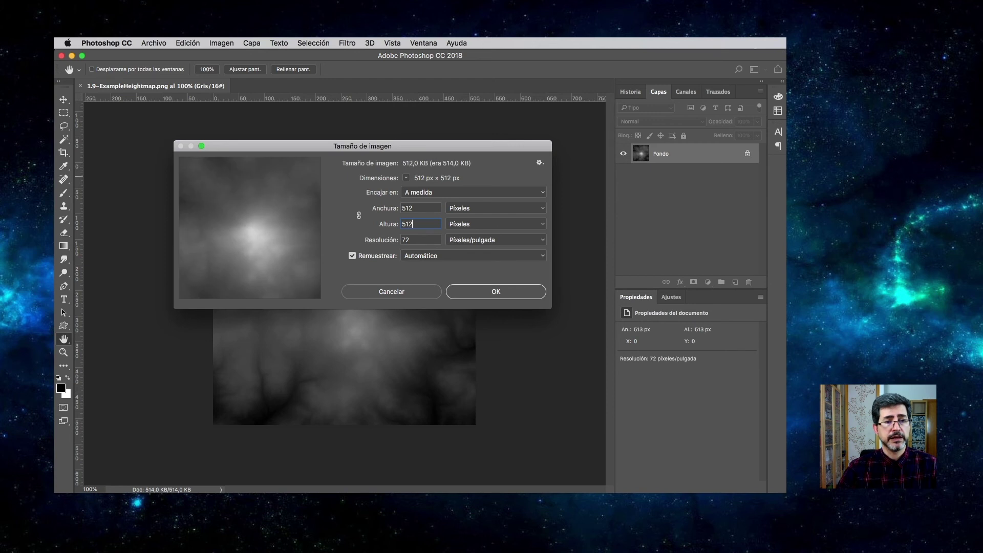
pyautogui.click(526, 292)
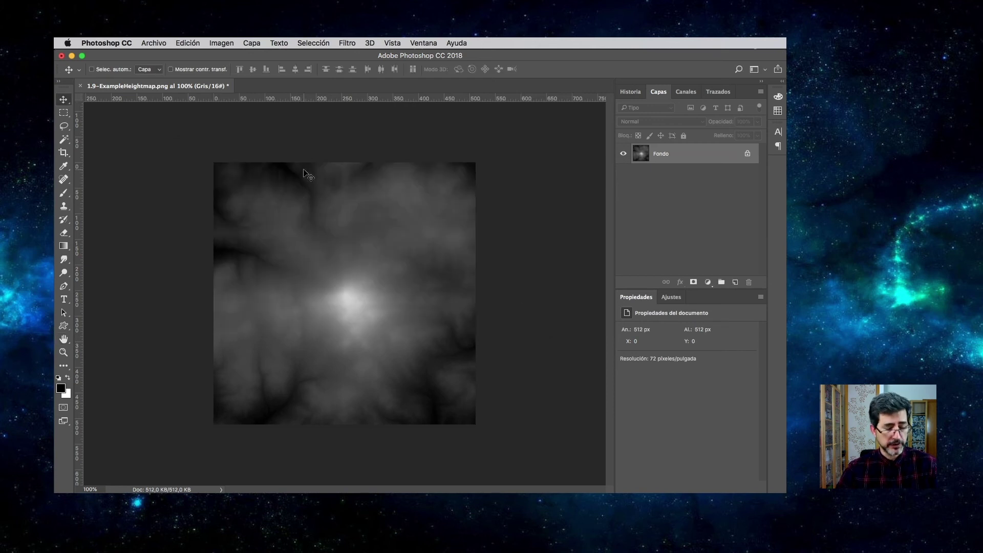
# Save the heightmap to the Desktop as 1.9-ExampleHeightmap.raw in Photoshop RAW format with IBM PC byte order.
pyautogui.press('super+shift+s')
pyautogui.click(524, 321)
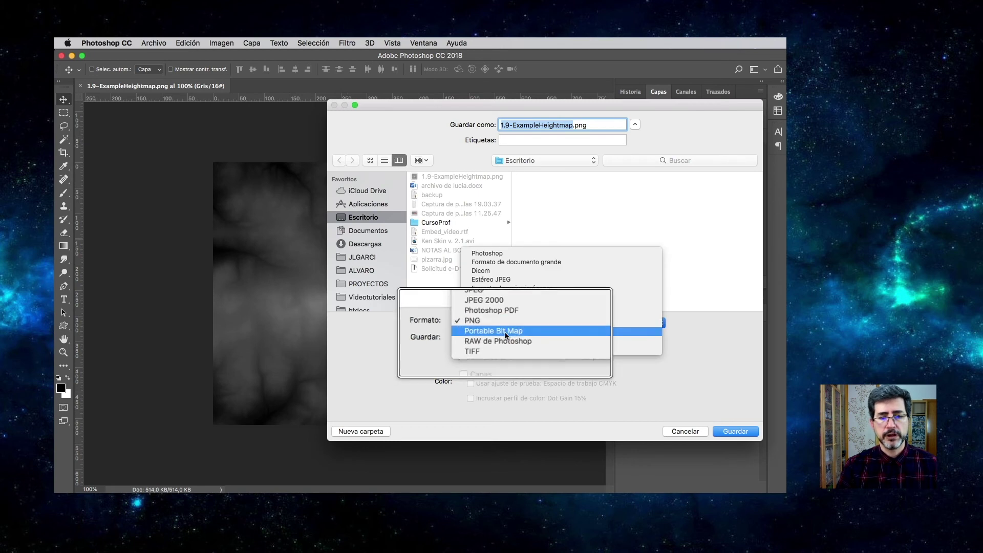
pyautogui.click(494, 340)
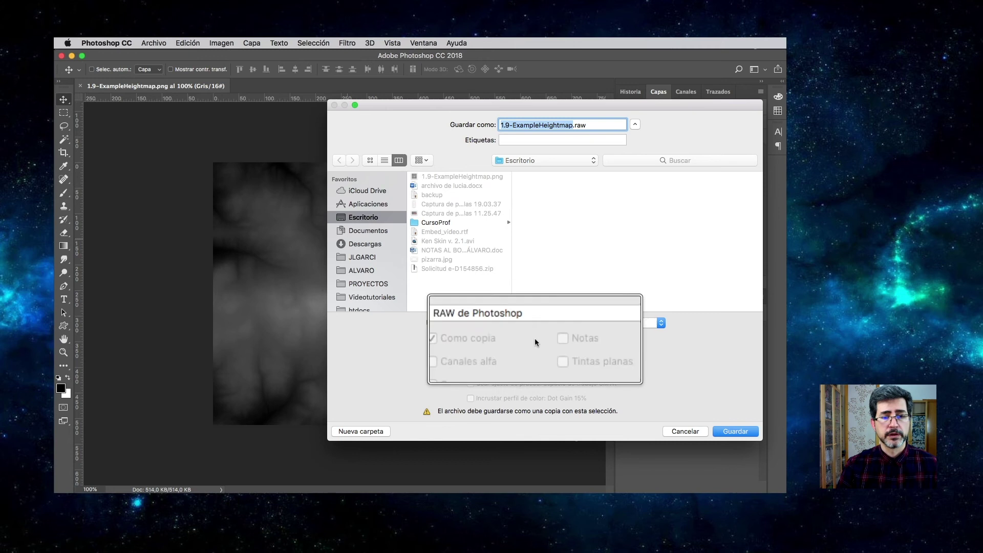
pyautogui.click(735, 432)
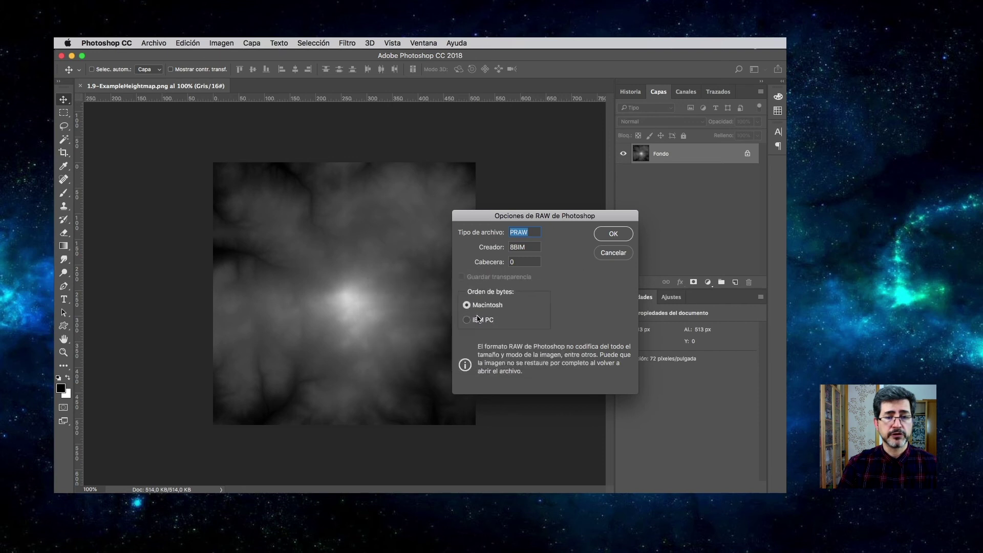
pyautogui.click(467, 321)
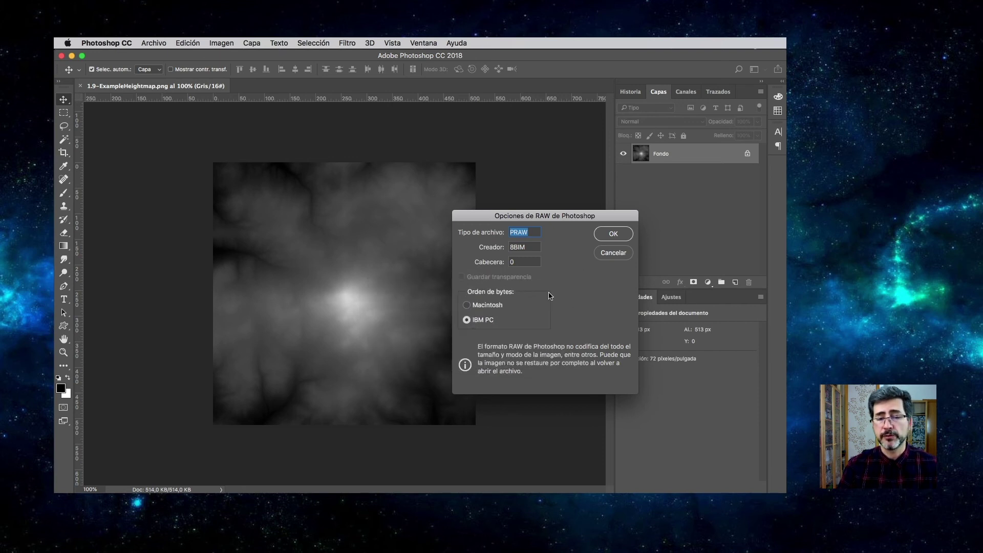
pyautogui.click(610, 236)
# Switch to Unity and examine the terrain's texture resolution and raw heightmap import and export settings.
pyautogui.press('super+Tab')
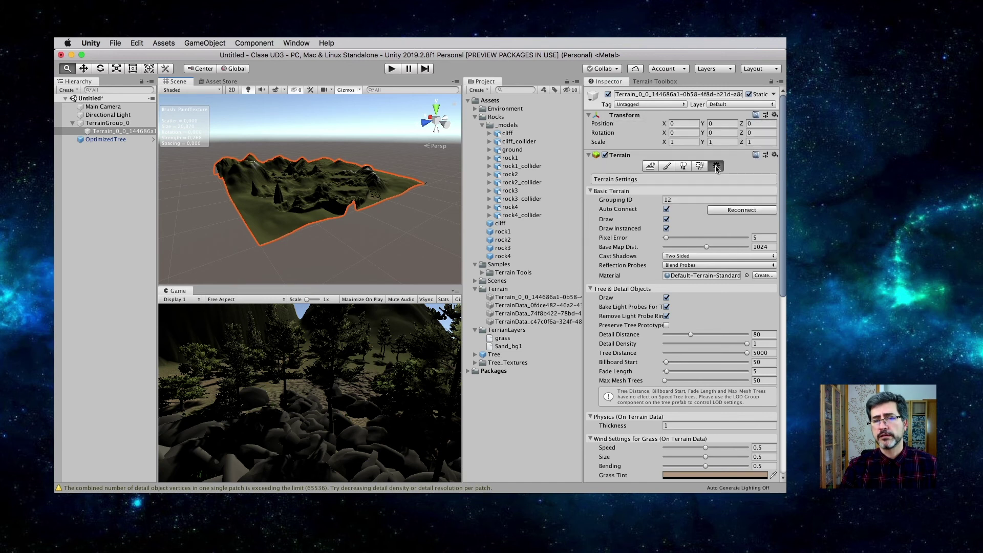
pyautogui.scroll(-10, 644, 279)
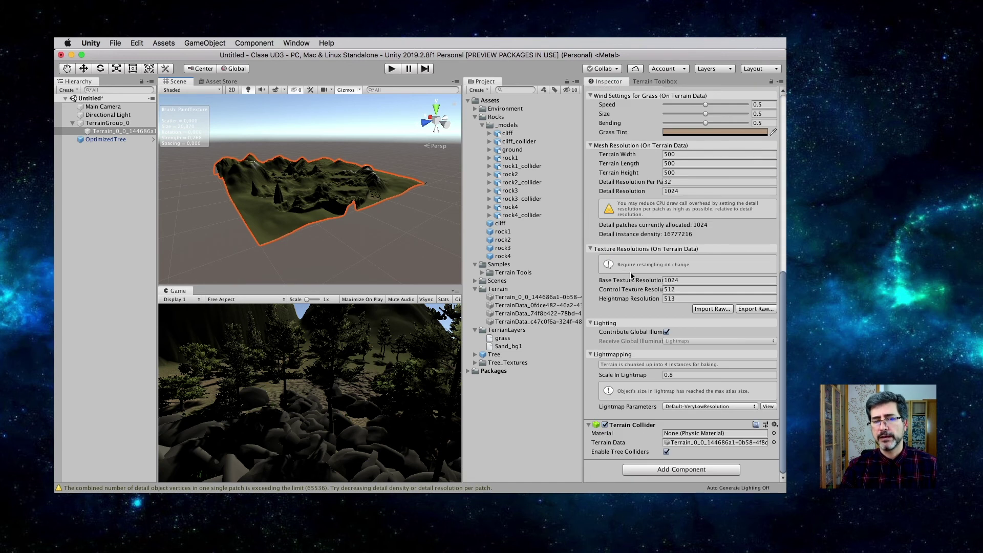
pyautogui.keyDown('ctrl'); pyautogui.scroll(5, 630, 265); pyautogui.keyUp('ctrl')
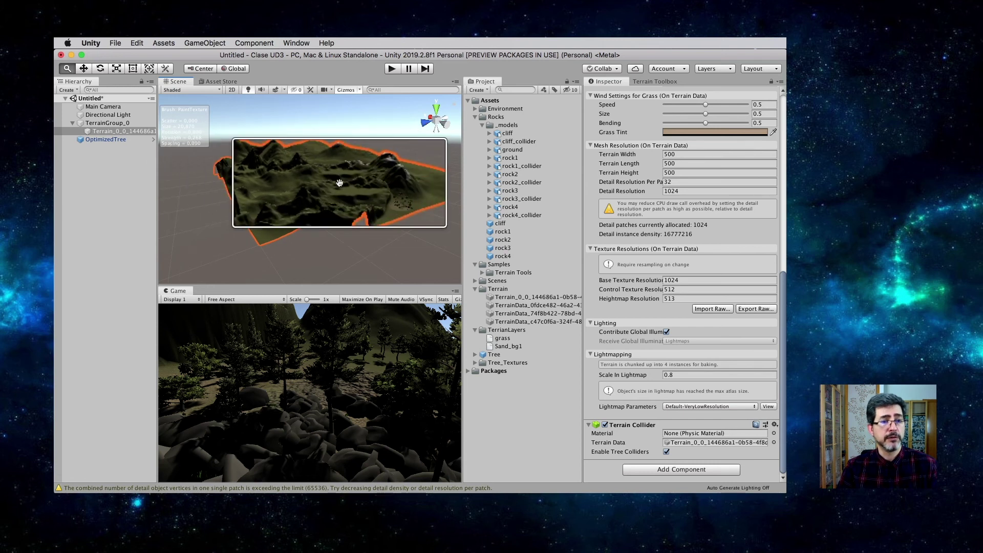
pyautogui.click(751, 310)
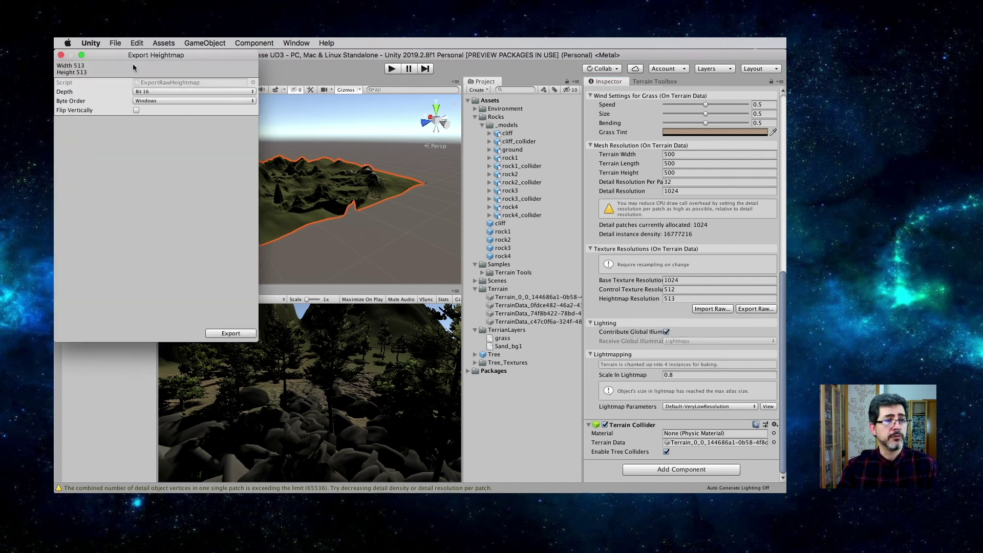
pyautogui.click(157, 92)
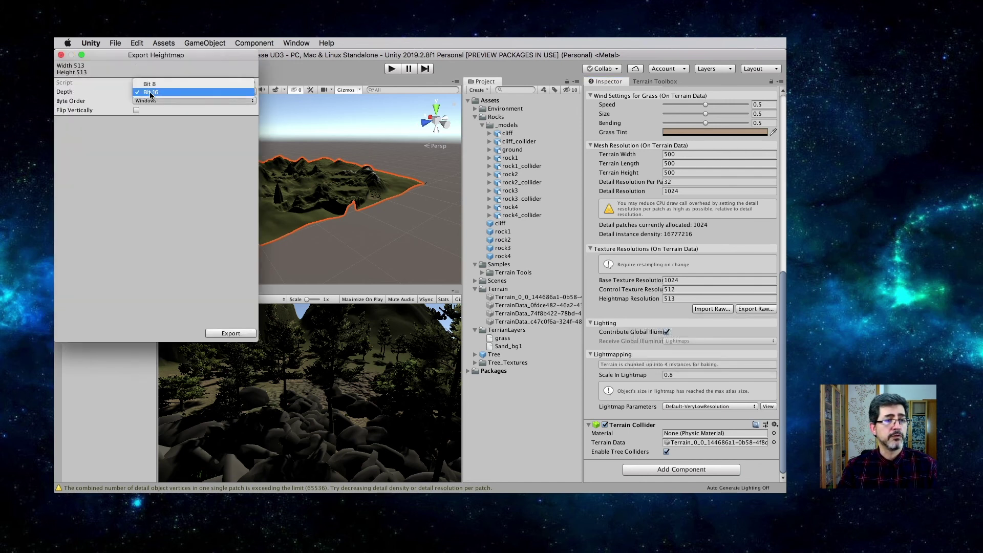
pyautogui.click(150, 93)
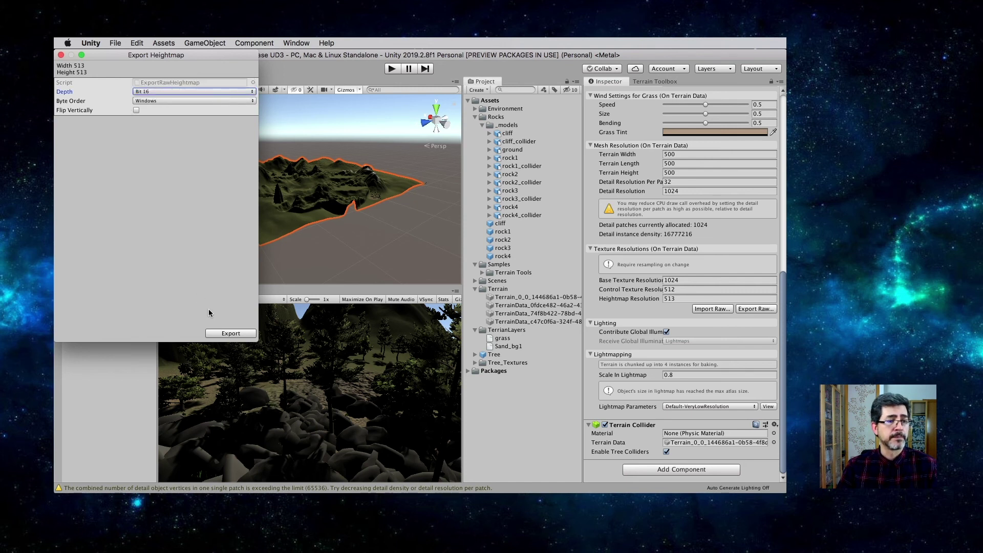
pyautogui.click(230, 334)
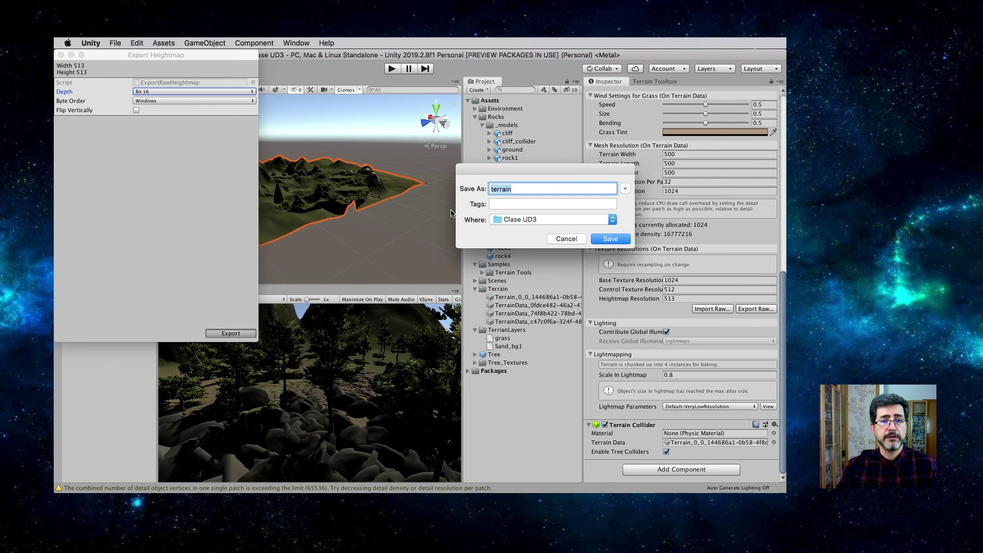
pyautogui.click(561, 226)
pyautogui.click(562, 215)
pyautogui.click(571, 240)
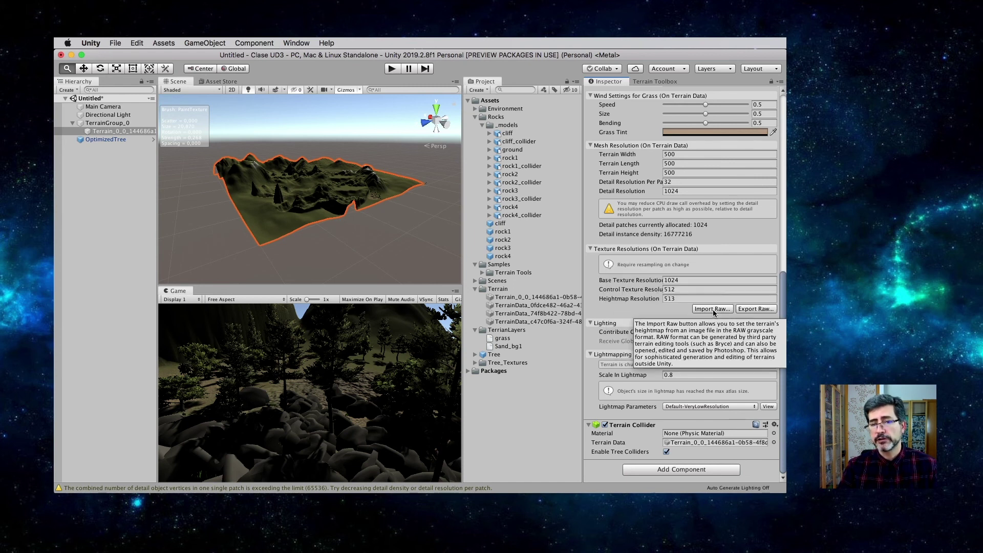
# Delete the terrain tile inside TerrainGroup_0 and the OptimizedTree object from the scene.
pyautogui.rightClick(99, 132)
pyautogui.click(383, 198)
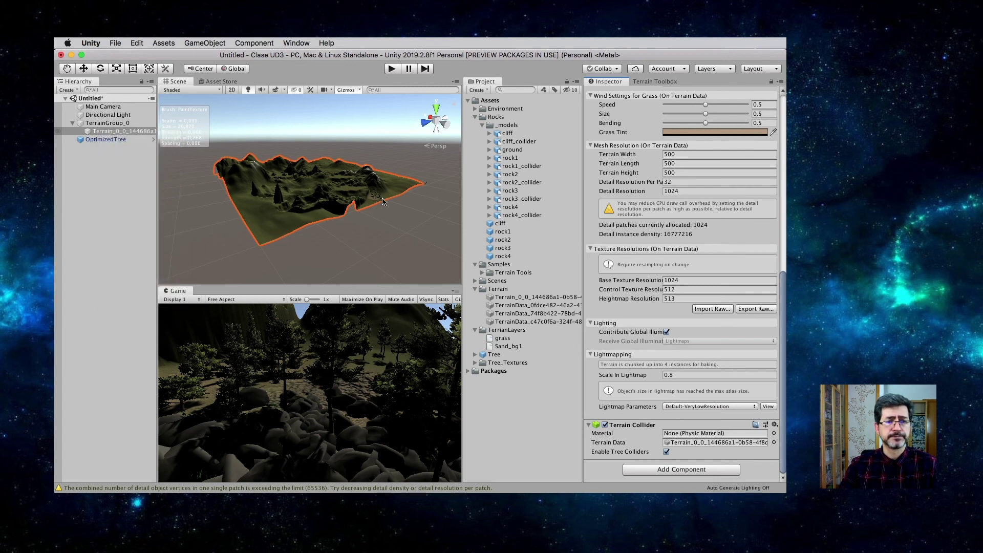
pyautogui.rightClick(85, 131)
pyautogui.click(113, 180)
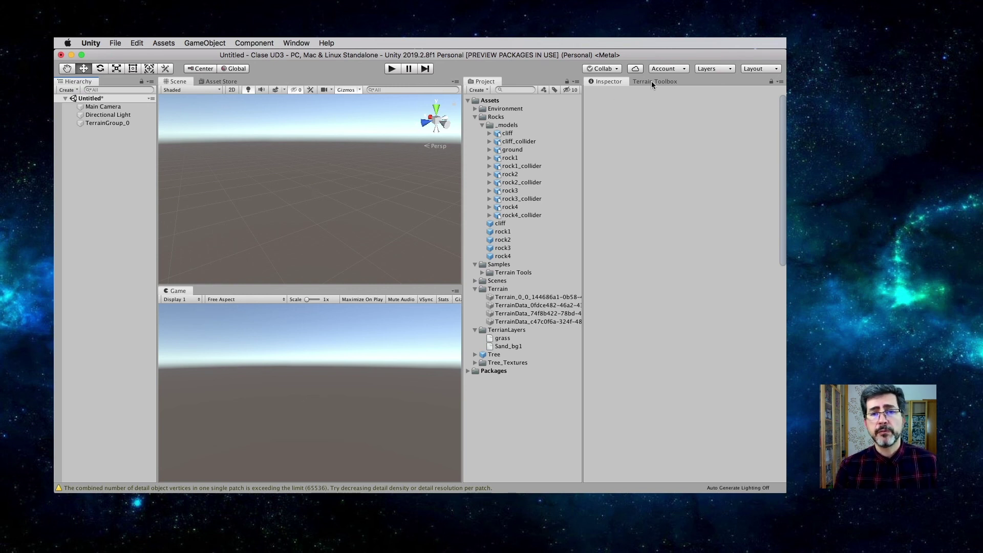
# Show the Terrain Toolbox's new terrain settings, enable Import Heightmap and expand its options.
pyautogui.keyDown('ctrl'); pyautogui.scroll(3, 651, 81); pyautogui.keyUp('ctrl')
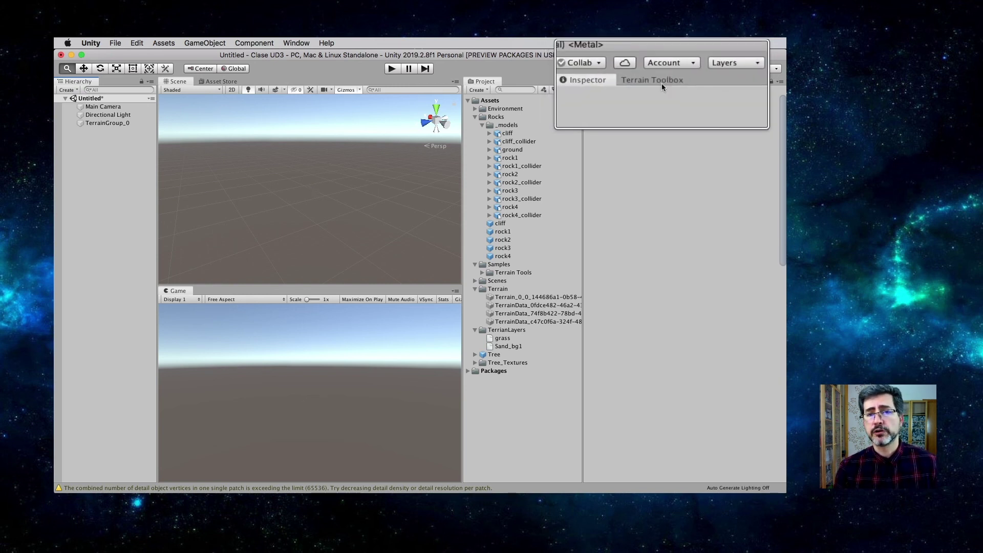
pyautogui.click(656, 82)
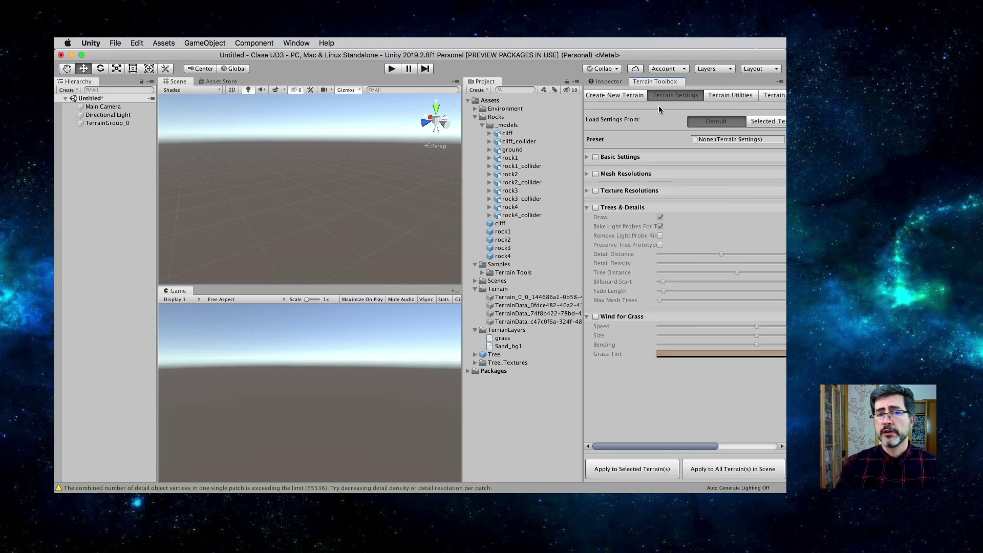
pyautogui.click(621, 97)
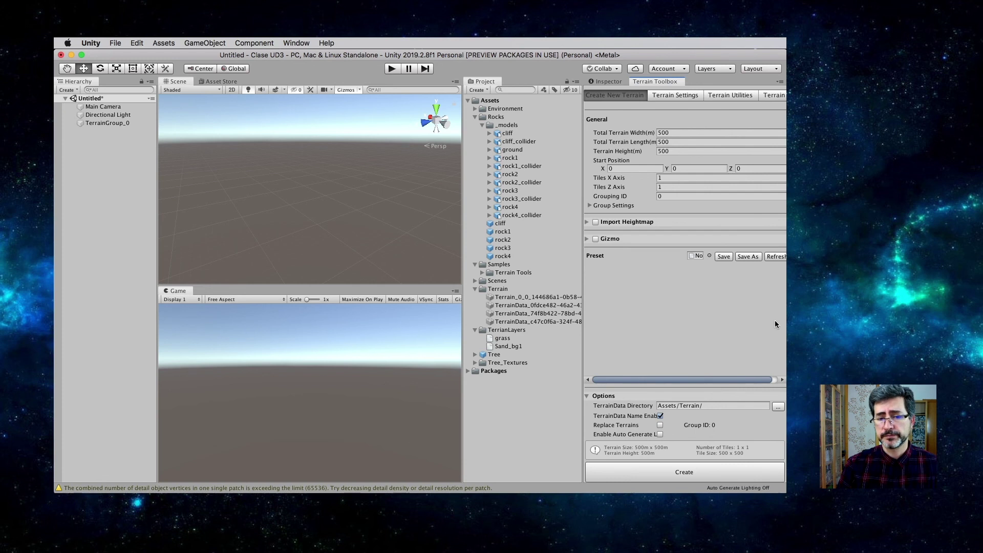
pyautogui.keyDown('ctrl'); pyautogui.scroll(3, 590, 222); pyautogui.keyUp('ctrl')
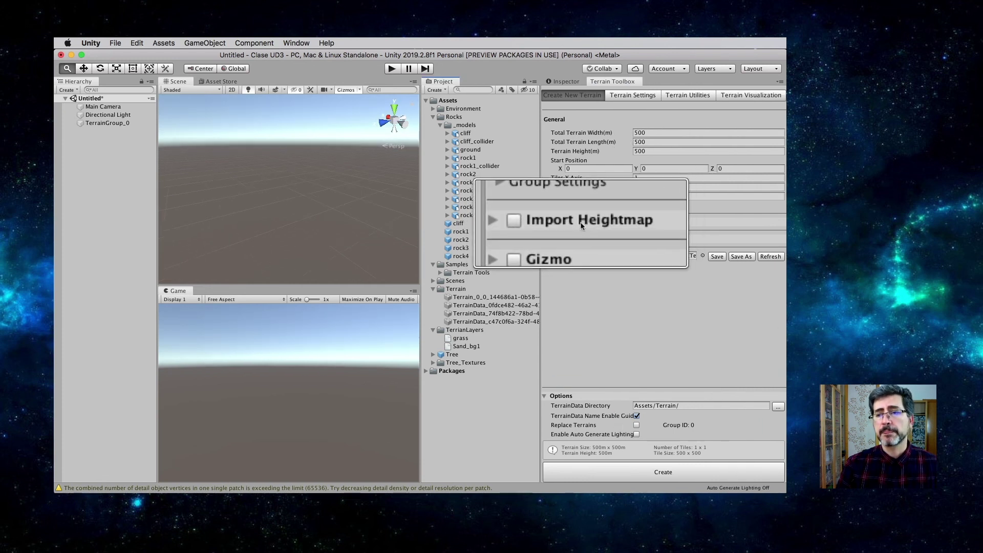
pyautogui.keyDown('ctrl'); pyautogui.scroll(-3, 559, 223); pyautogui.keyUp('ctrl')
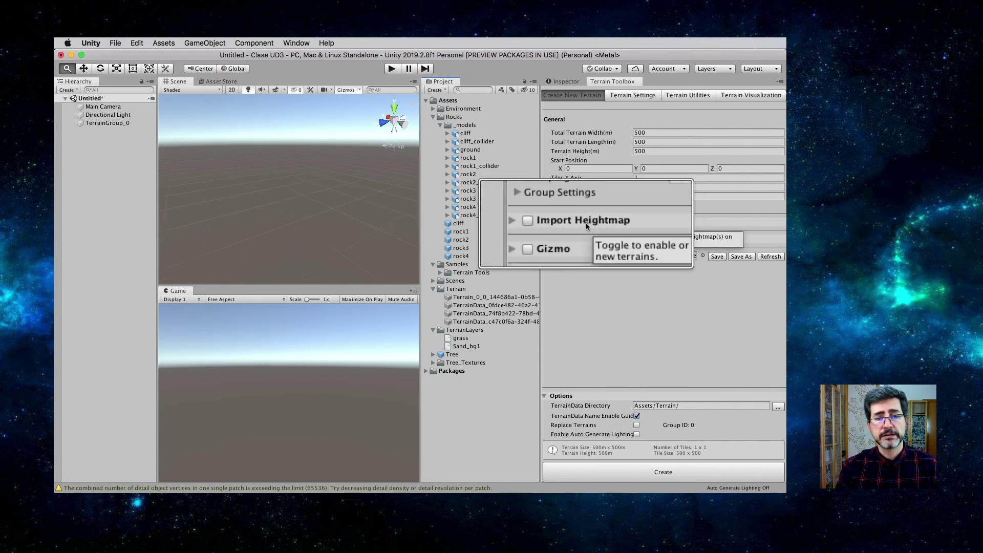
pyautogui.click(553, 222)
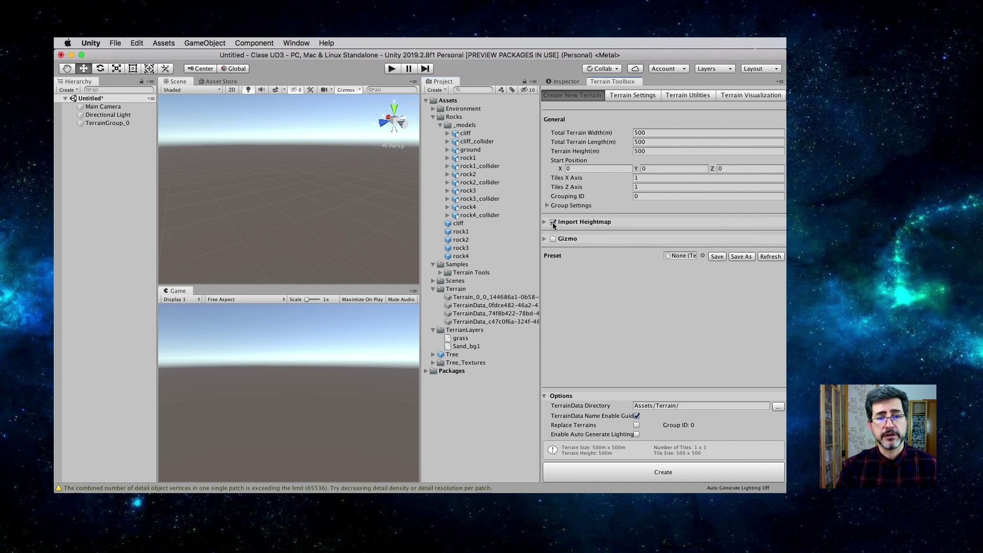
pyautogui.click(546, 222)
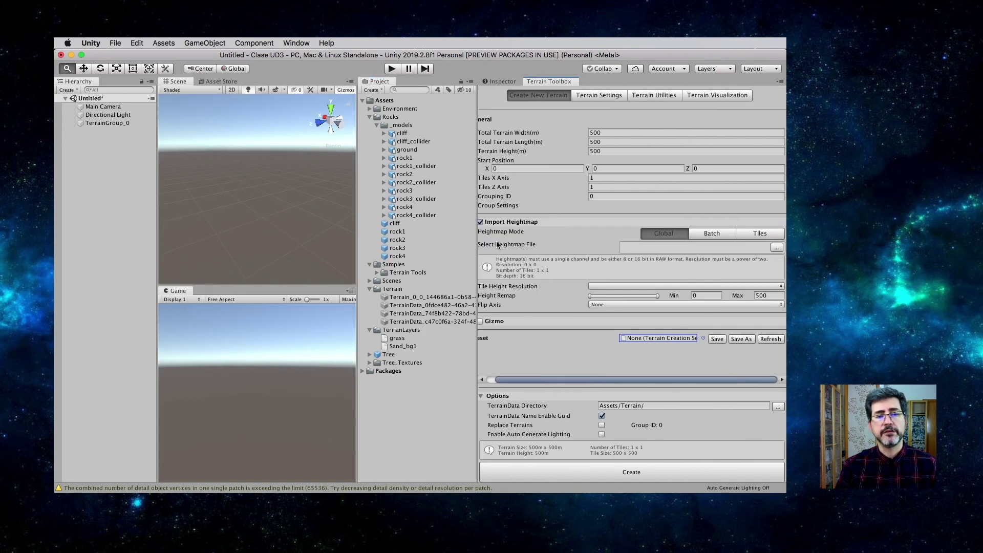
# Choose 1.9-ExampleHeightmap.raw from the Desktop as the global heightmap file for the new terrain.
pyautogui.keyDown('ctrl'); pyautogui.scroll(5, 497, 244); pyautogui.keyUp('ctrl')
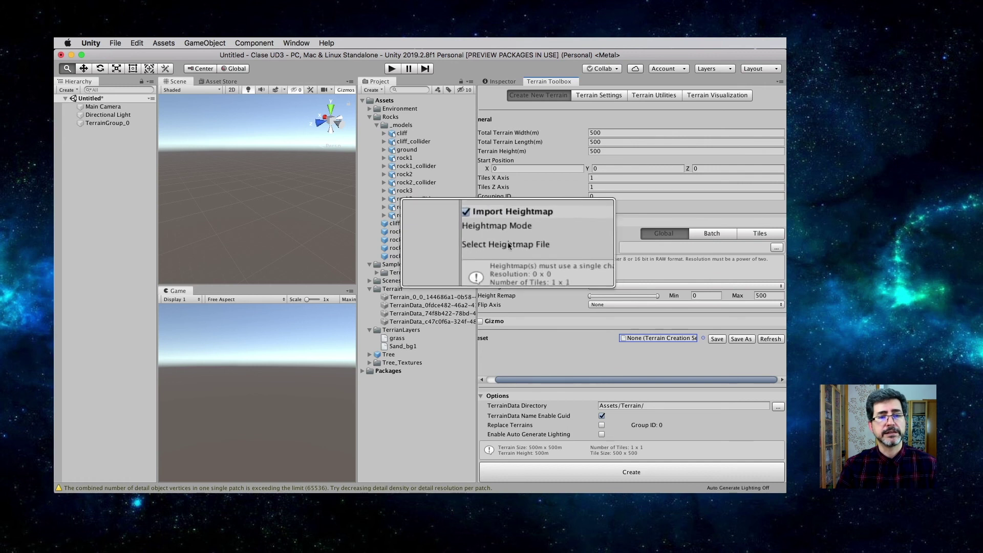
pyautogui.keyDown('ctrl'); pyautogui.scroll(-5, 518, 247); pyautogui.keyUp('ctrl')
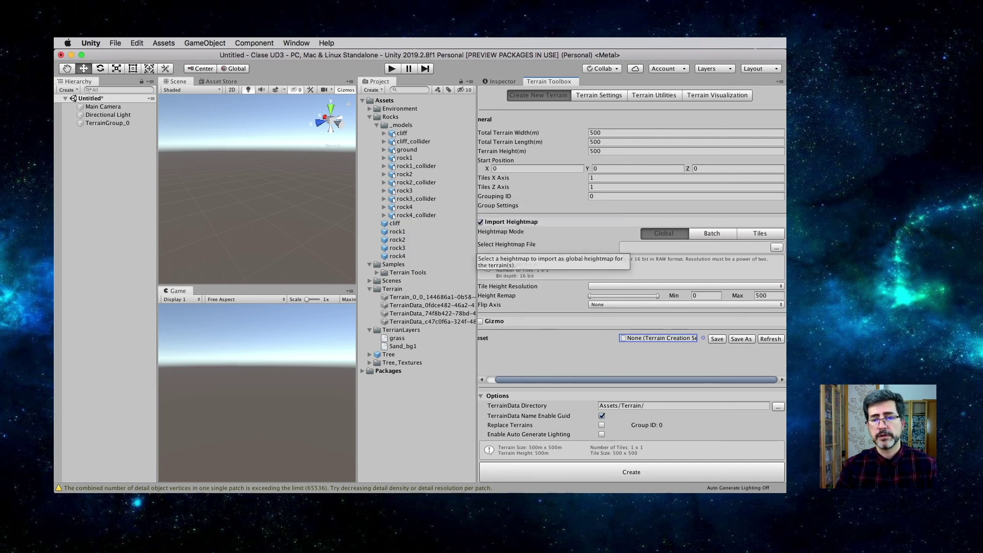
pyautogui.click(777, 248)
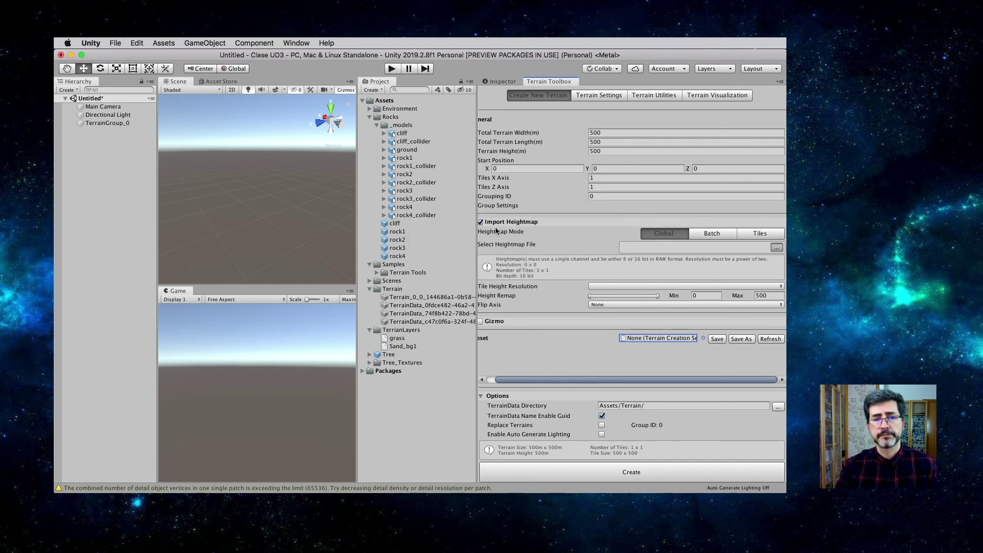
pyautogui.click(402, 206)
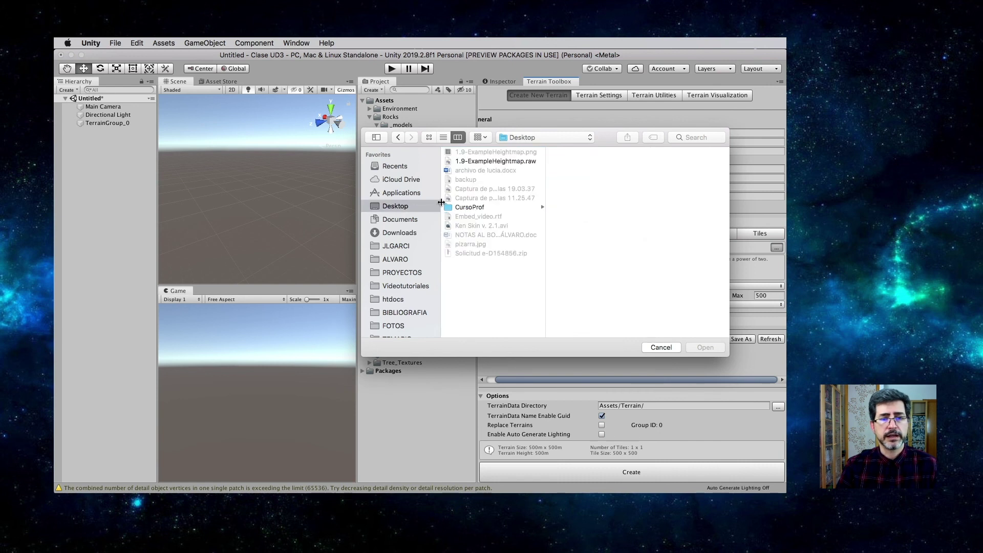
pyautogui.click(495, 162)
pyautogui.press('Return')
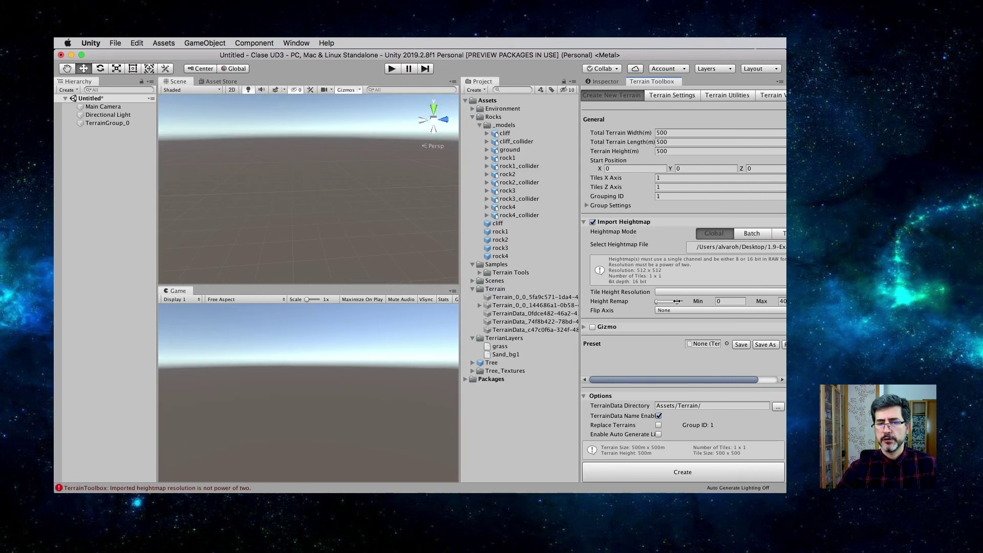
# Examine the new terrain's height remap range together with its tile count and grouping settings.
pyautogui.moveTo(676, 302); pyautogui.dragTo(672, 301)
pyautogui.hscroll(2, 687, 299)
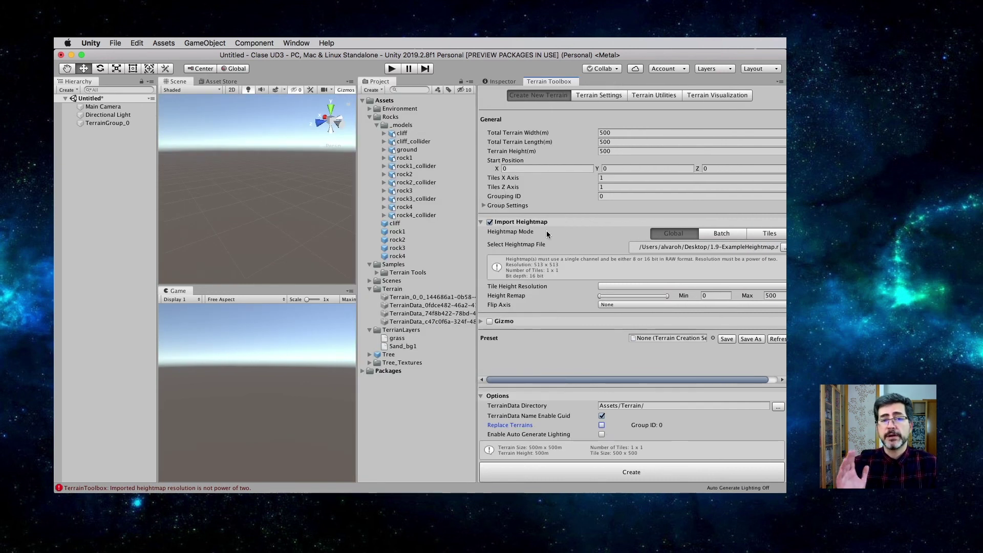
pyautogui.keyDown('ctrl'); pyautogui.scroll(2, 513, 187); pyautogui.keyUp('ctrl')
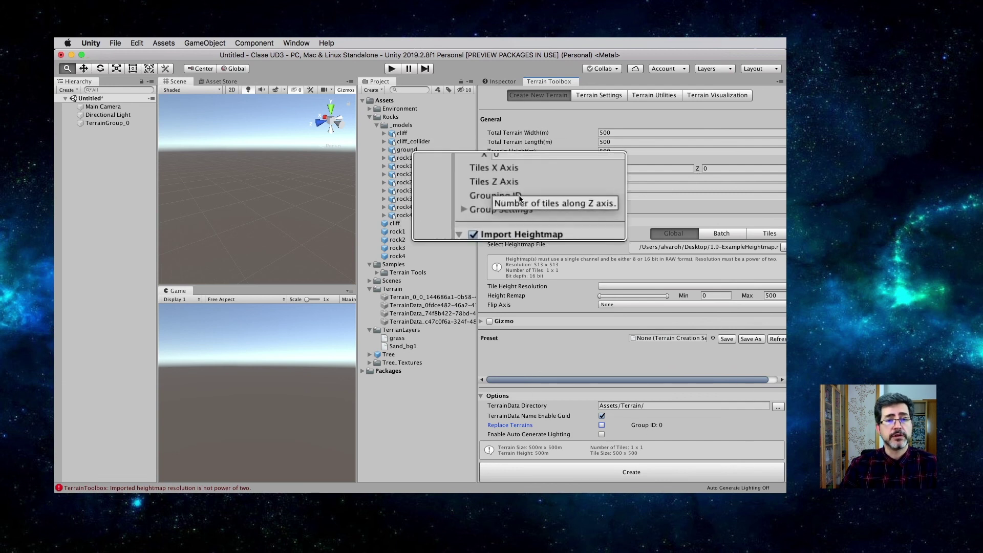
pyautogui.keyDown('ctrl'); pyautogui.scroll(2, 602, 197); pyautogui.keyUp('ctrl')
pyautogui.keyDown('ctrl'); pyautogui.scroll(-4, 594, 196); pyautogui.keyUp('ctrl')
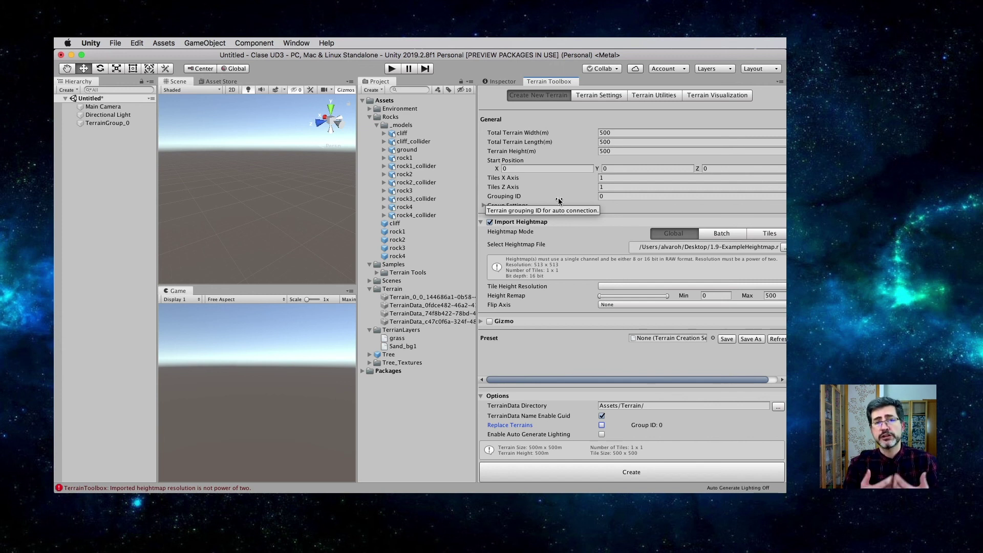
# Set the new terrain's Grouping ID to 1 and disable Replace Terrains.
pyautogui.click(588, 198)
pyautogui.write('1')
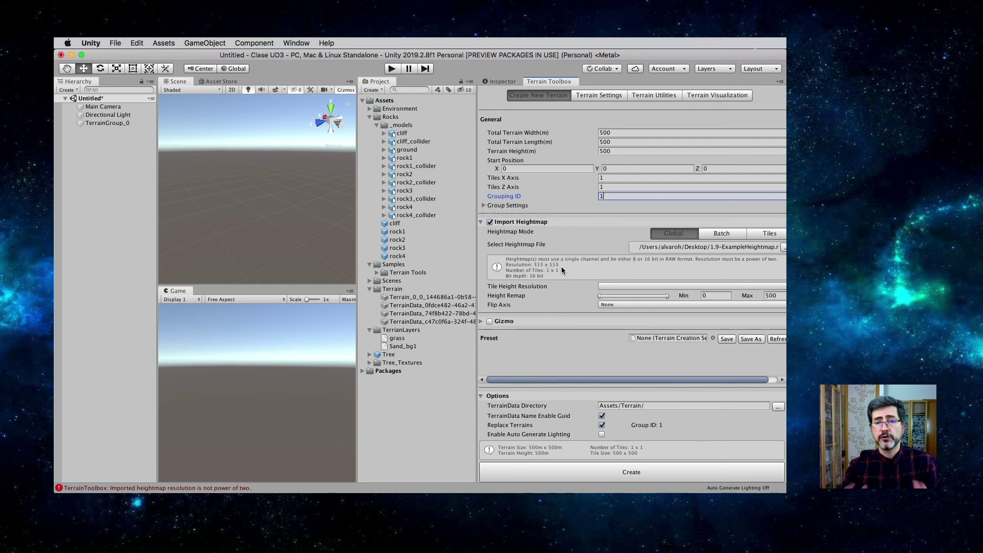
pyautogui.click(601, 425)
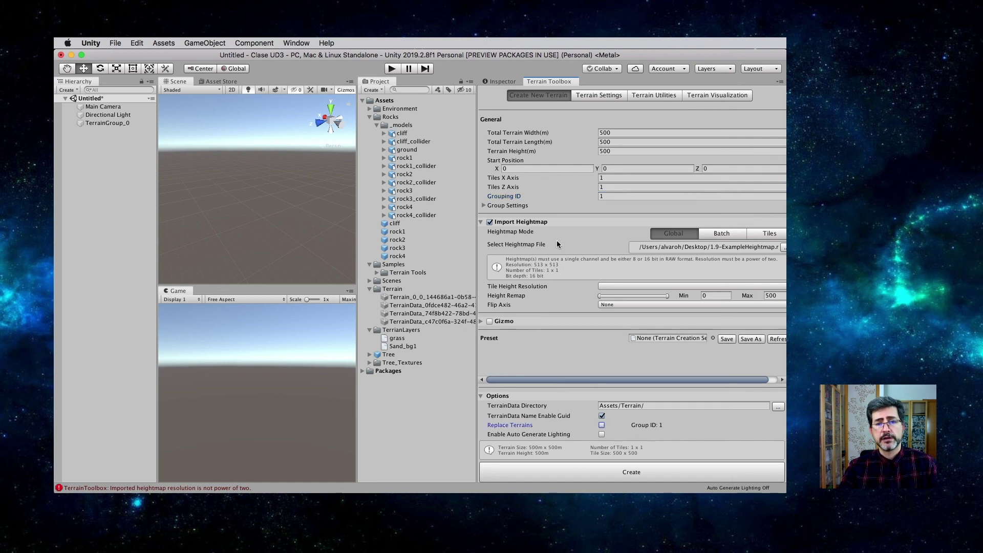
# Create the 500 x 500 m single-tile terrain from the imported heightmap and inspect it in the scene.
pyautogui.click(604, 196)
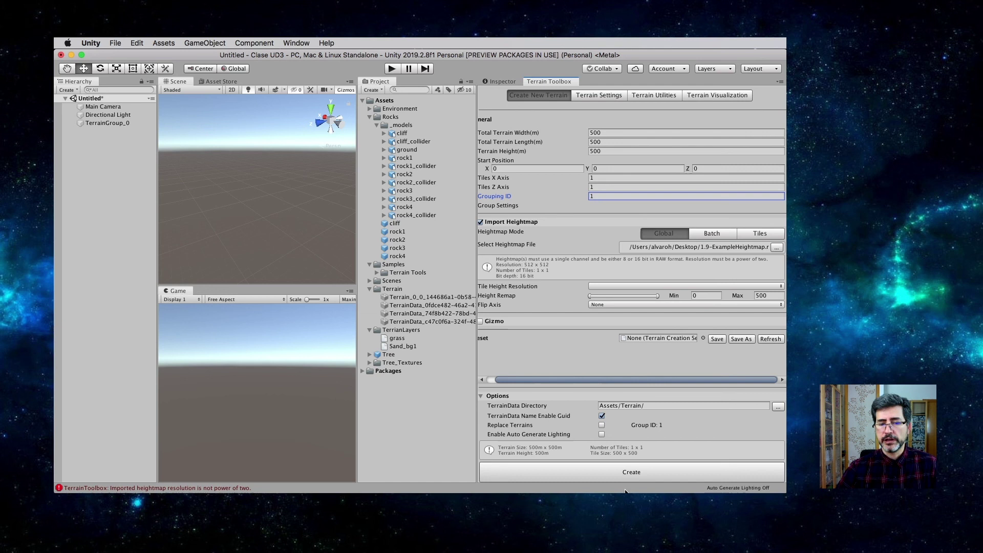
pyautogui.click(623, 472)
pyautogui.keyDown('alt'); pyautogui.moveTo(218, 218); pyautogui.dragTo(246, 220); pyautogui.keyUp('alt')
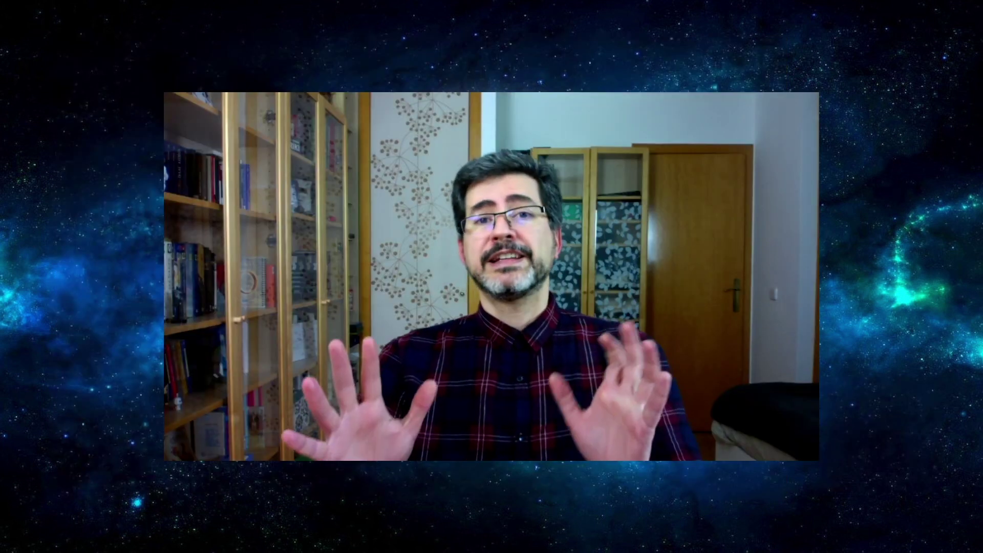